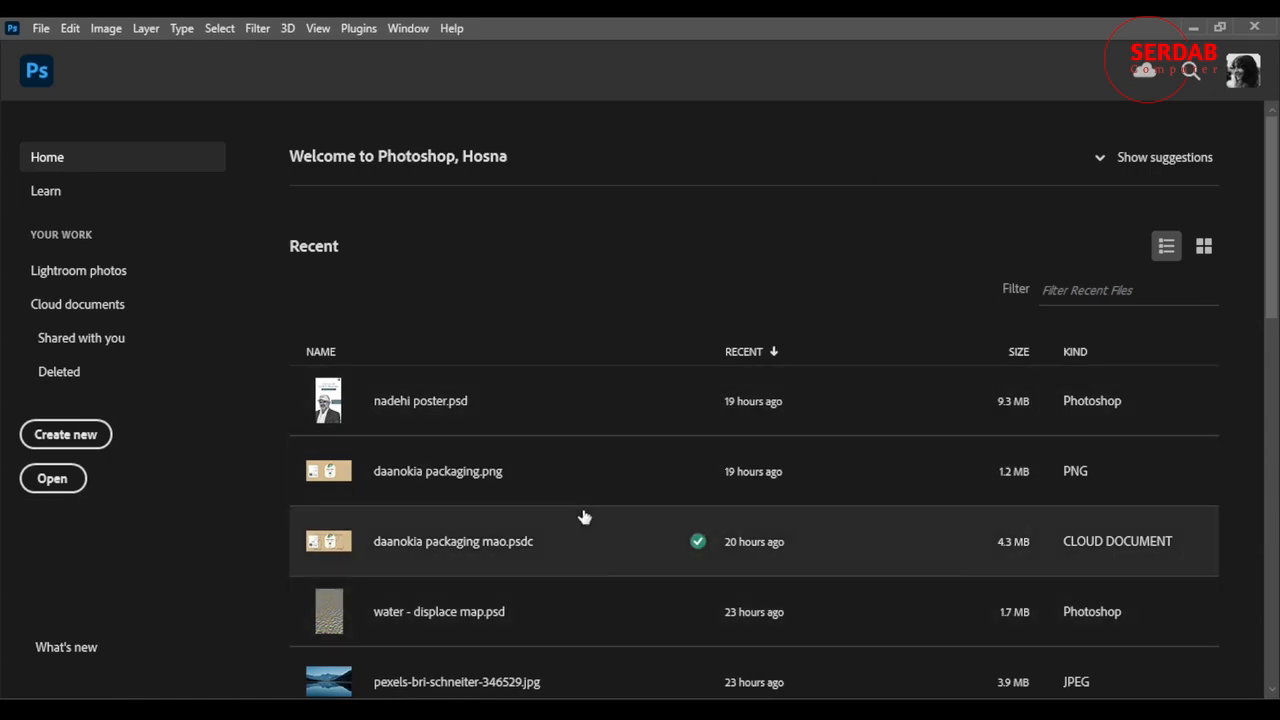
- Create a new document from the Film & Video preset DVCPRO HD 720p (960 x 720 px at 72 ppi)
left_click(90, 434)
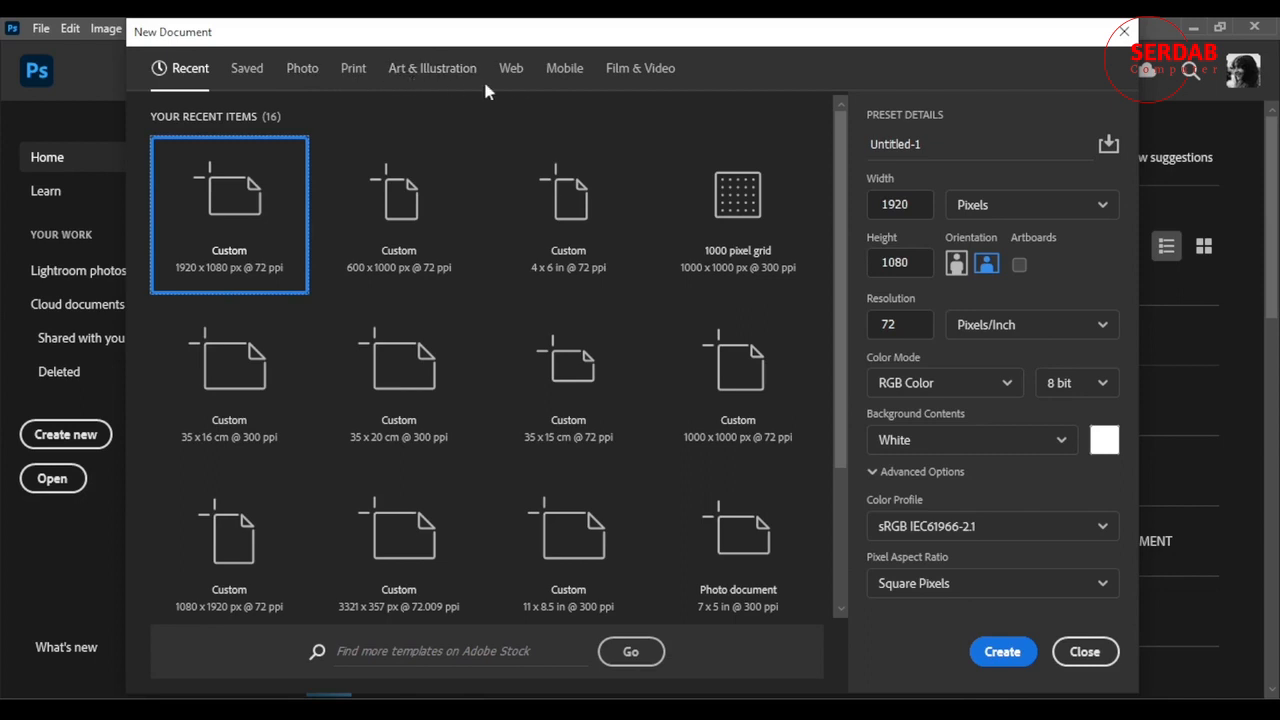
left_click(642, 72)
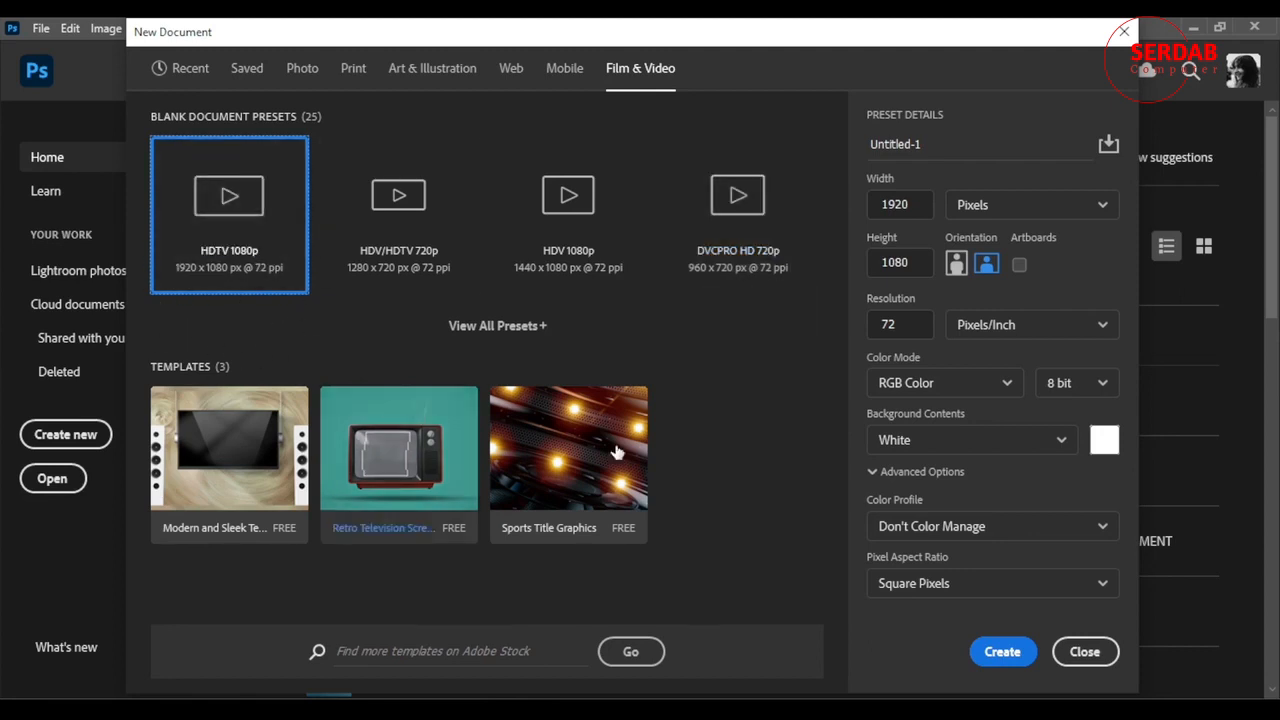
left_click(738, 214)
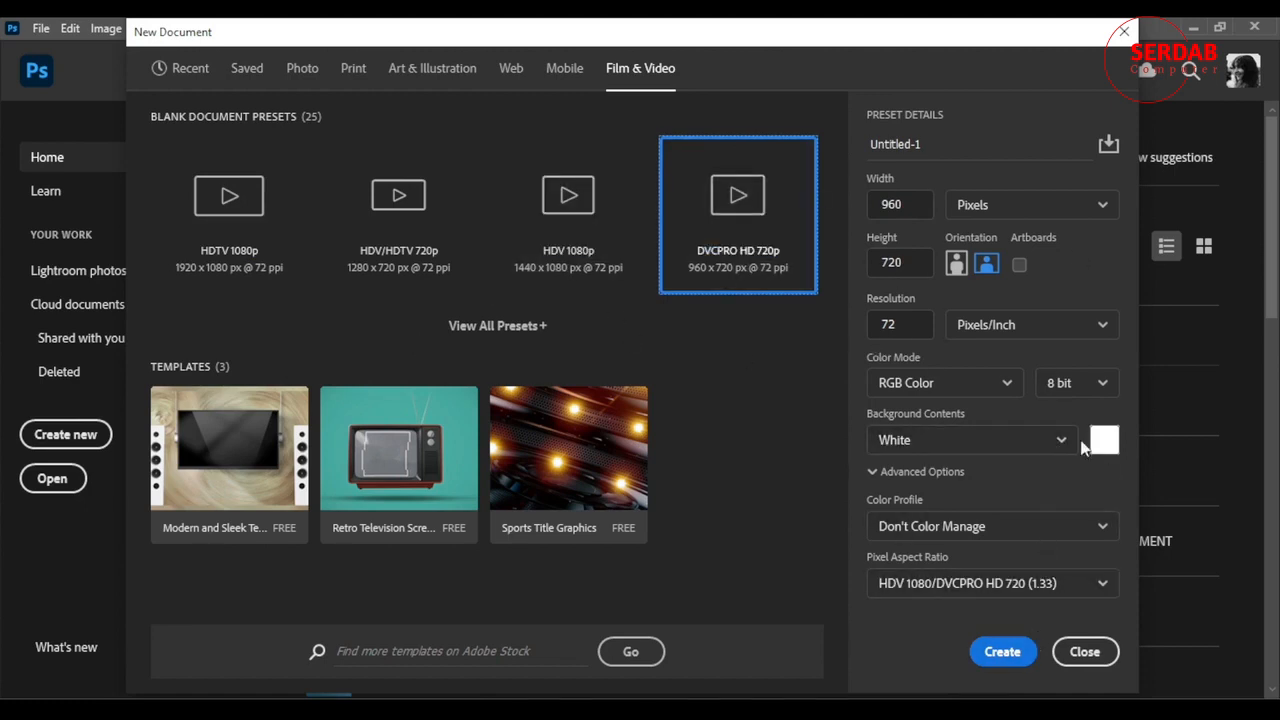
key("Return")
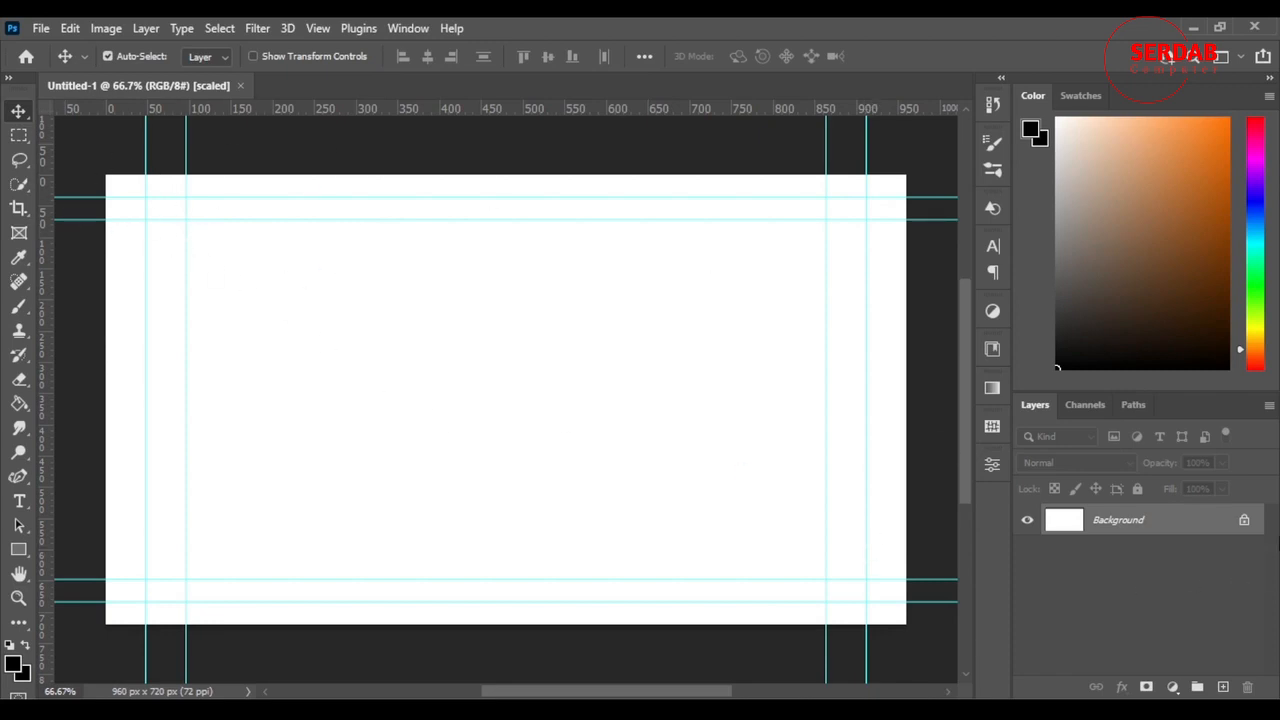
- Unlock the Background layer and fill it with the blue-to-purple preset from Purples as a linear gradient across the canvas width
left_click(1246, 521)
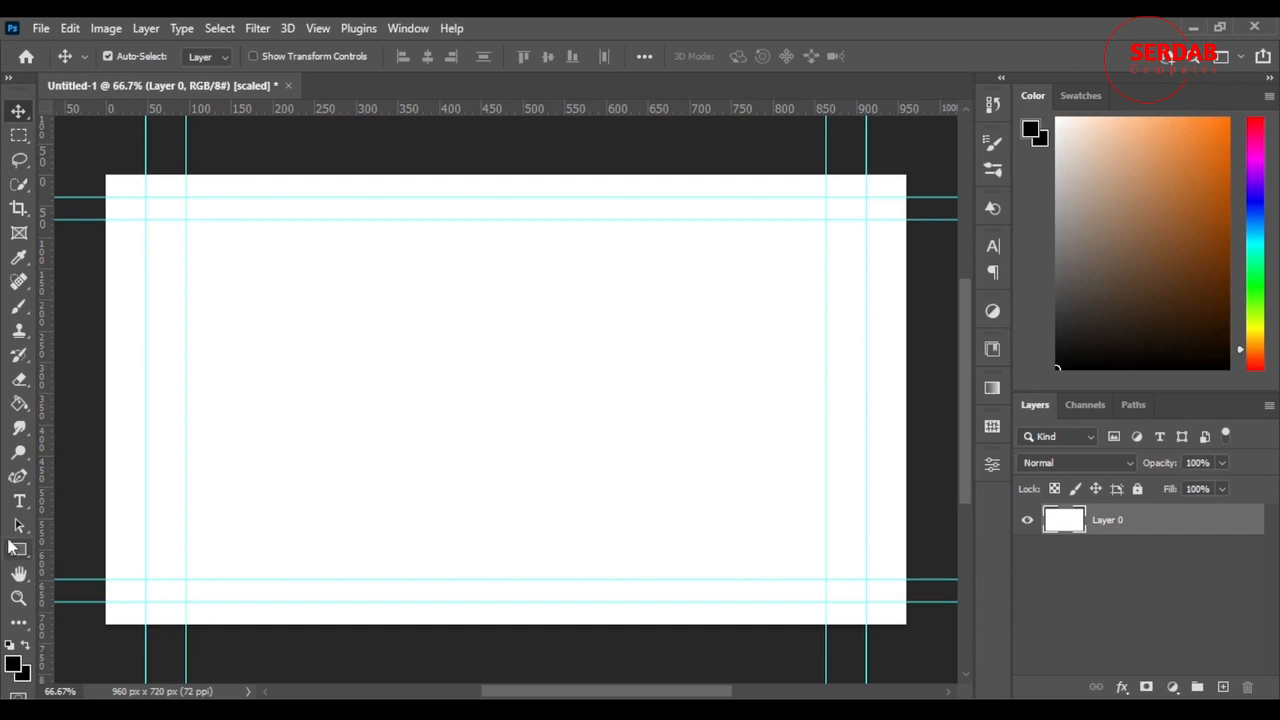
left_click(12, 547)
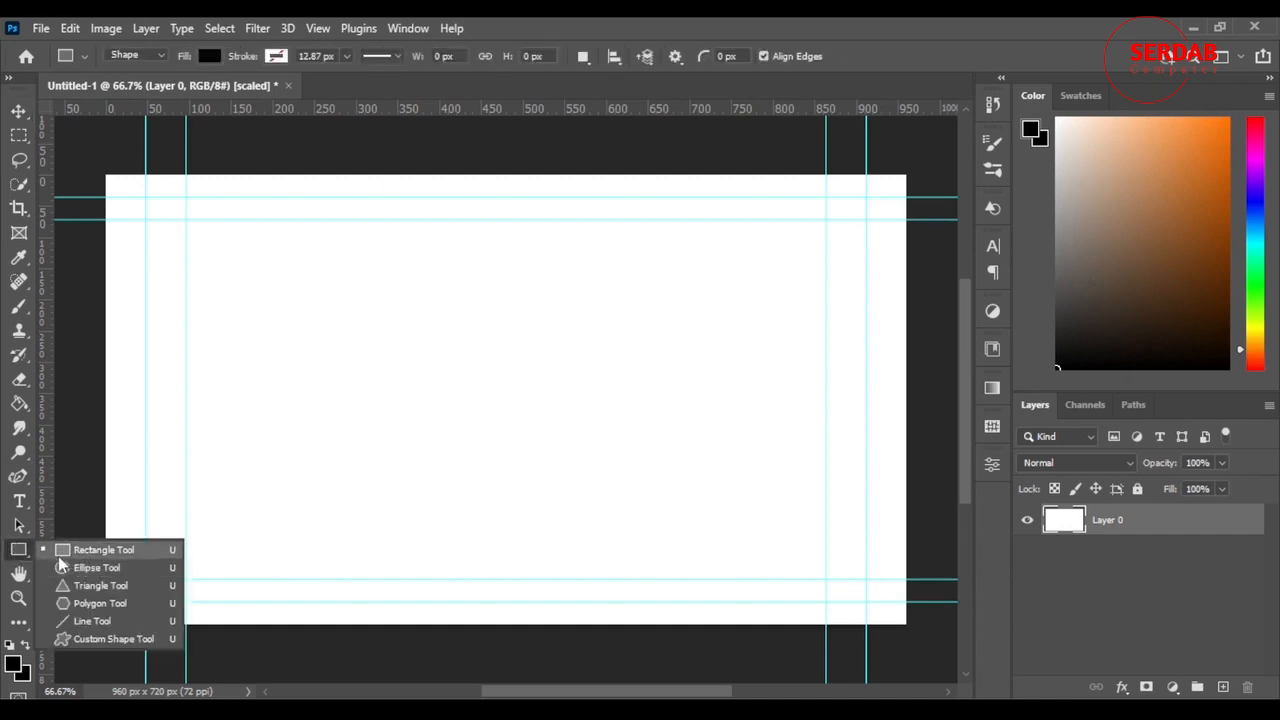
left_click(11, 406)
left_click(57, 406)
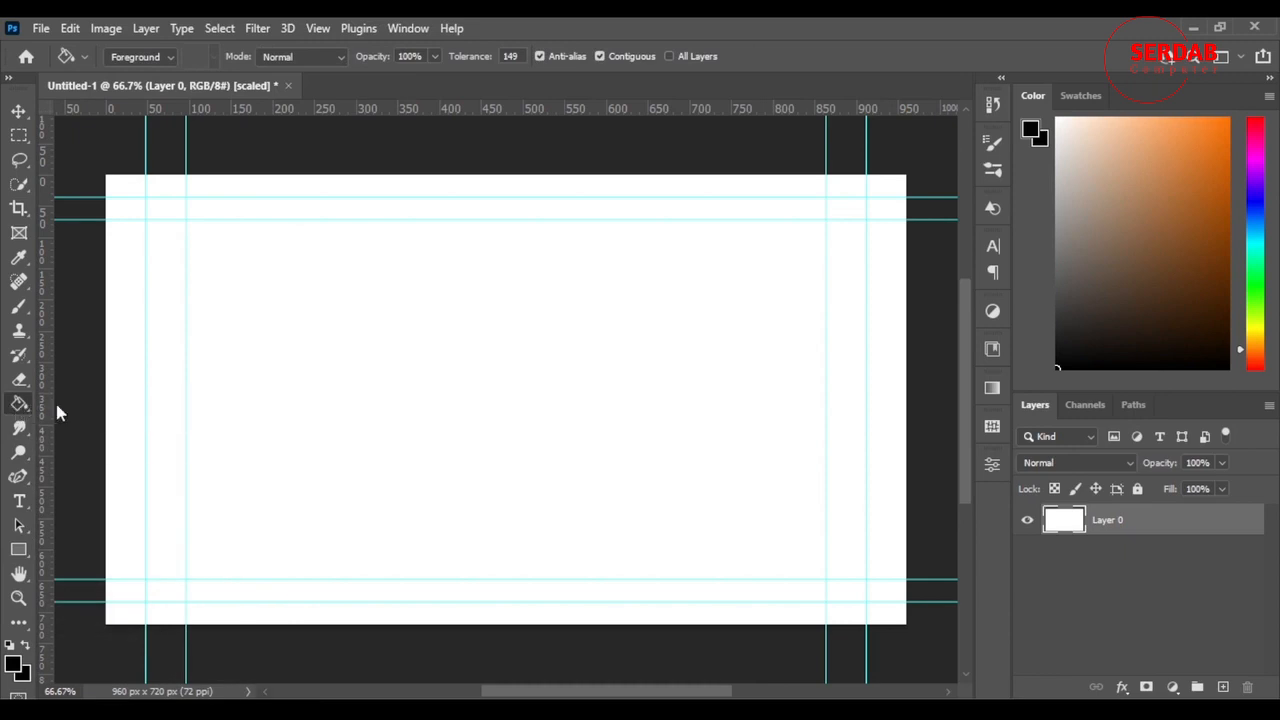
left_click(152, 60)
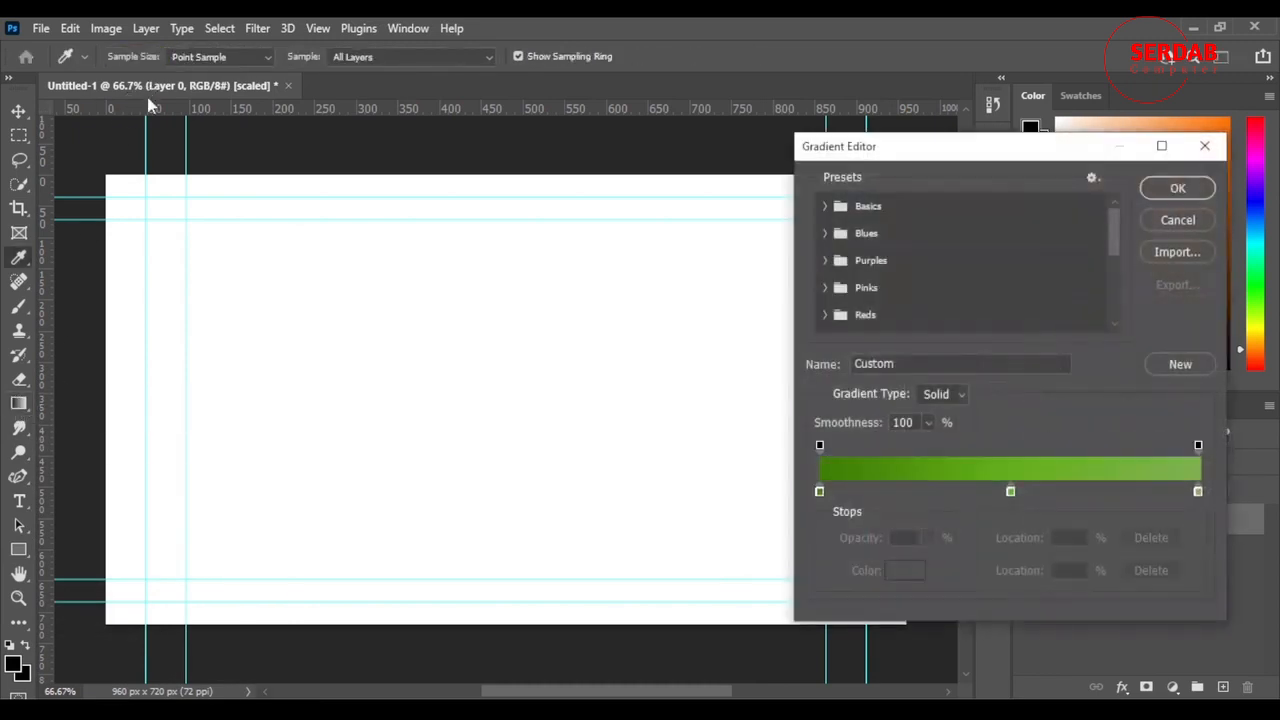
left_click(826, 260)
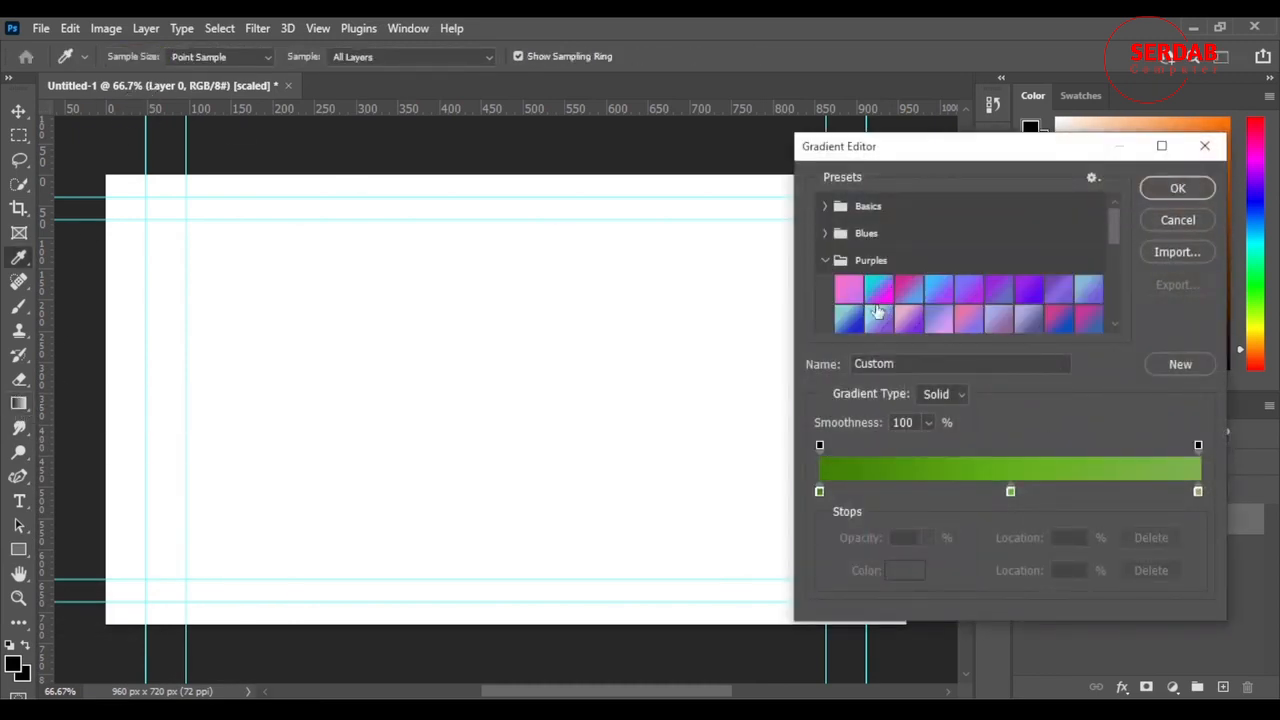
left_click(848, 288)
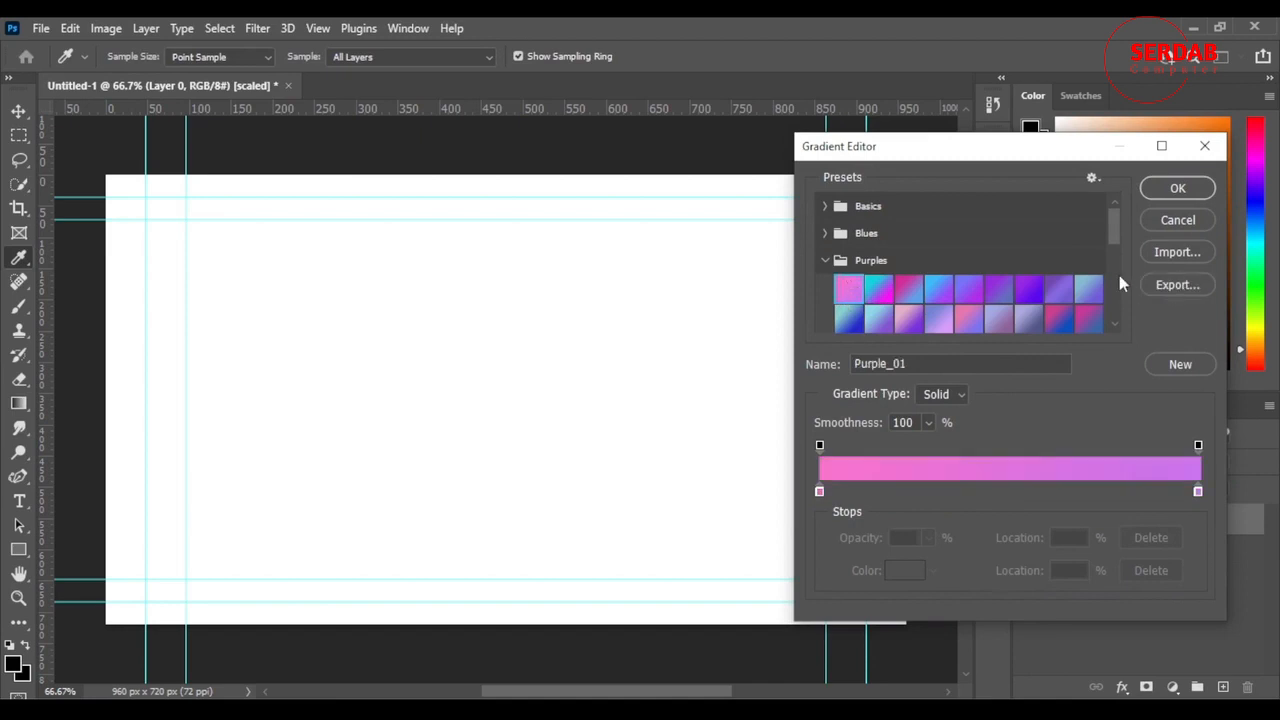
left_click(940, 288)
left_click(1200, 195)
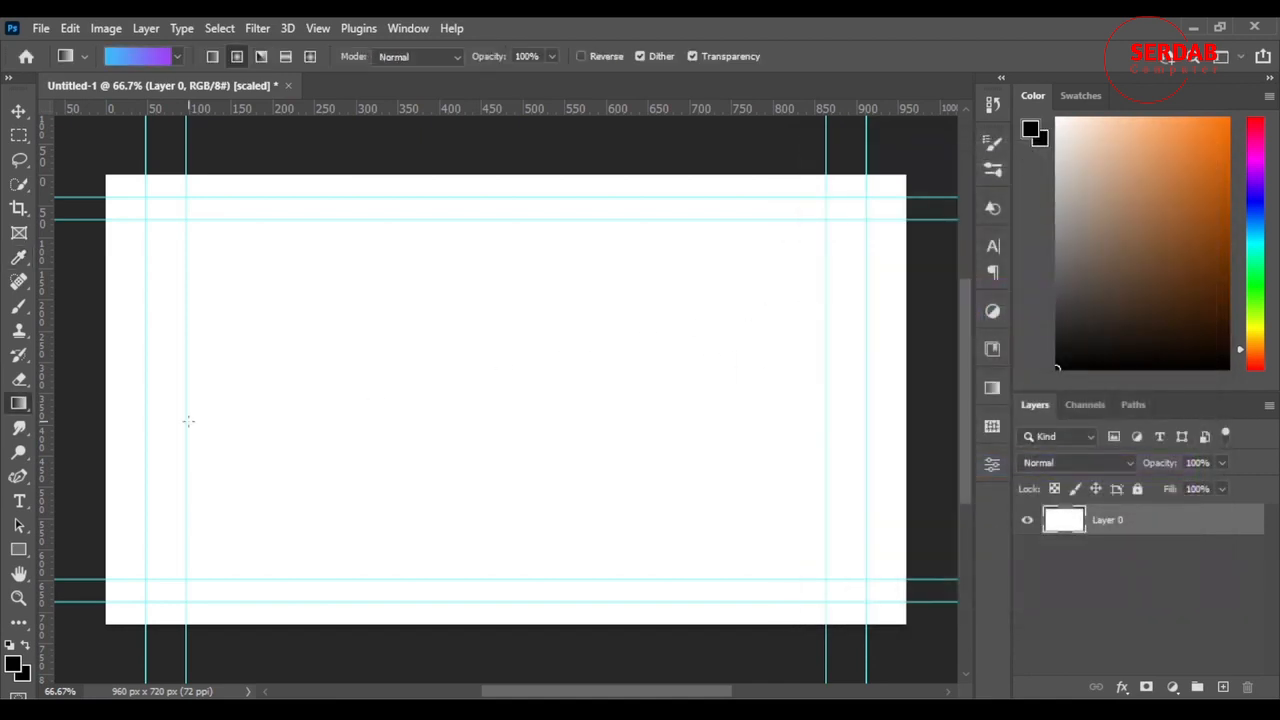
left_click_drag(90, 410, 920, 375)
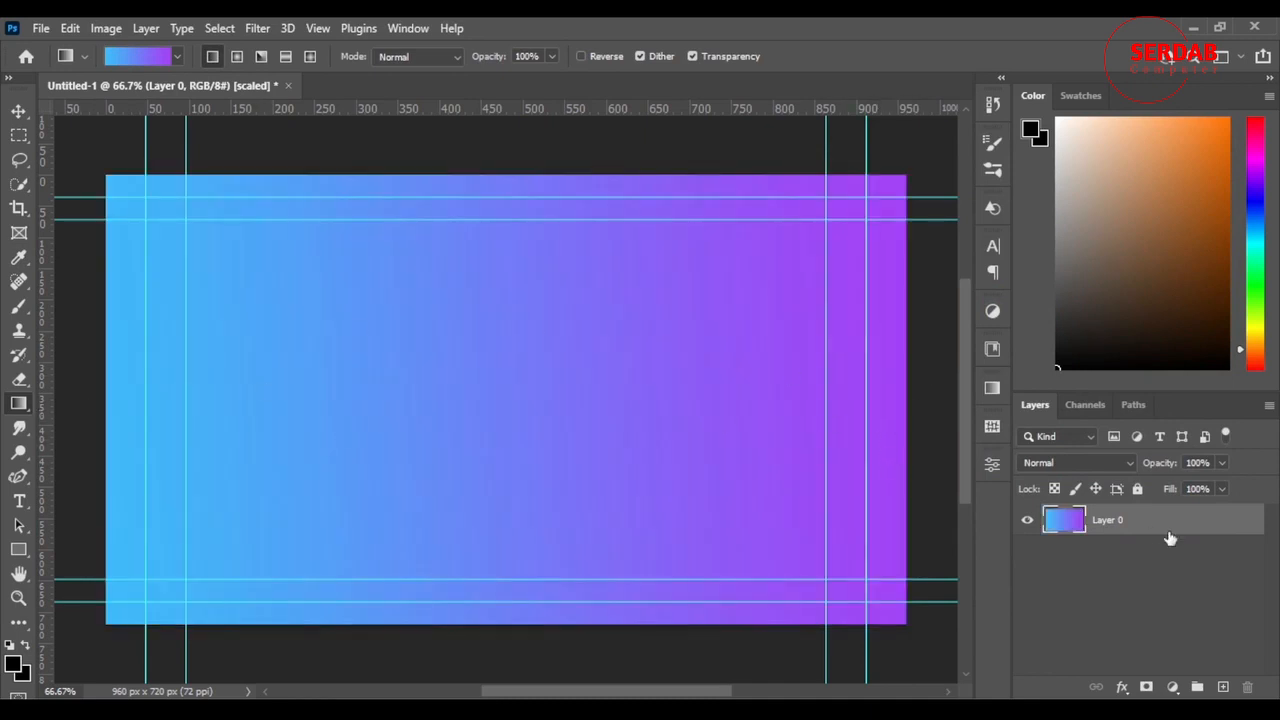
- Rename the gradient layer as bg
double_click(1107, 520)
type("ba")
key("Return")
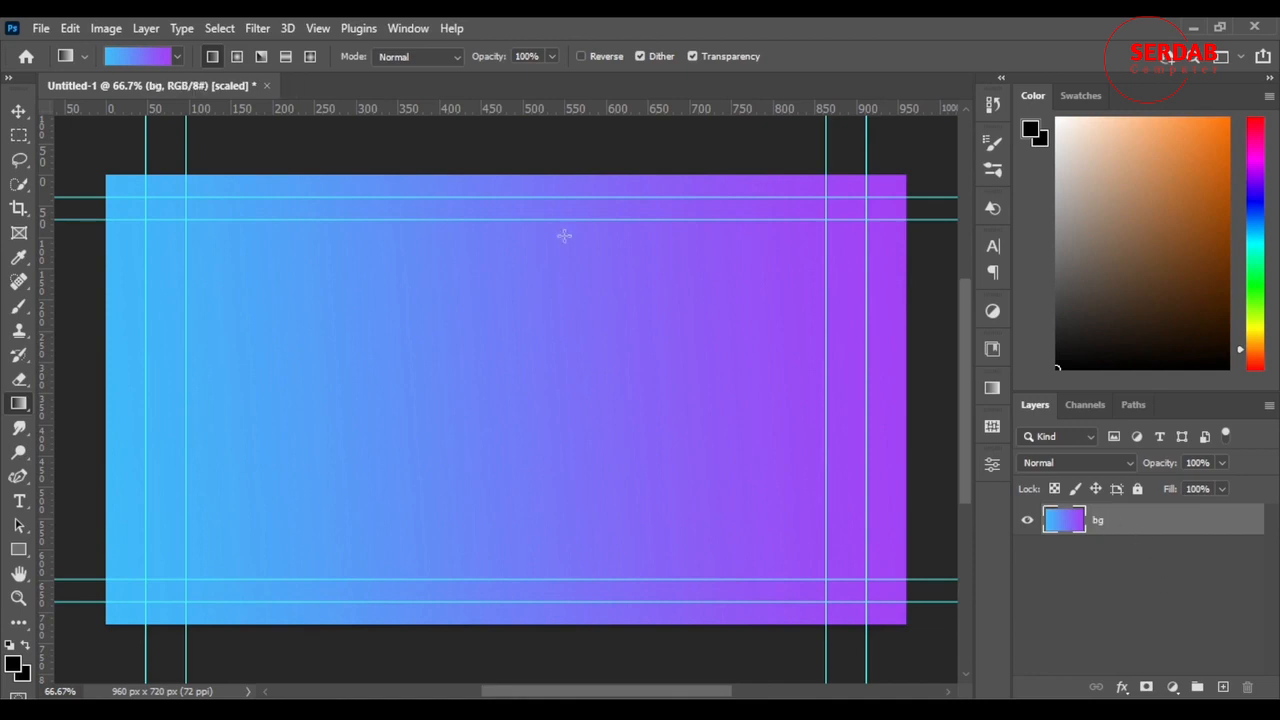
- Switch to the Motion workspace and fit the canvas on screen
left_click(406, 30)
mouse_move(454, 66)
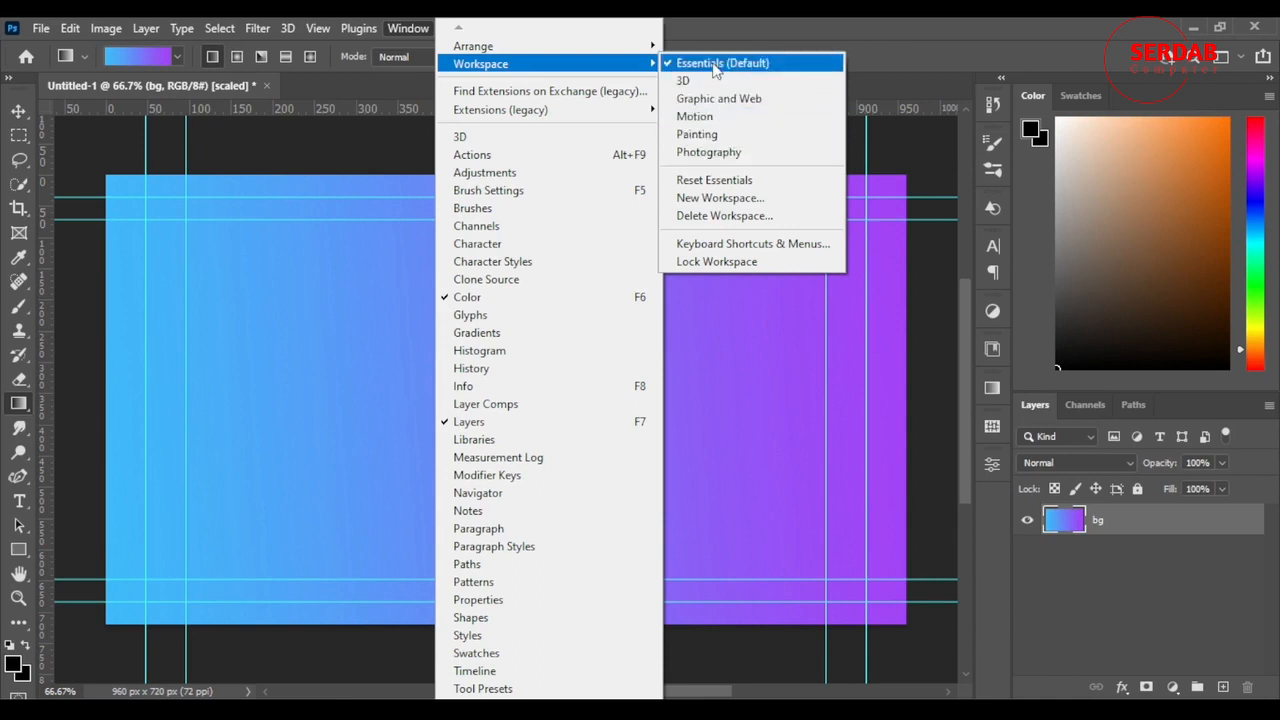
left_click(722, 120)
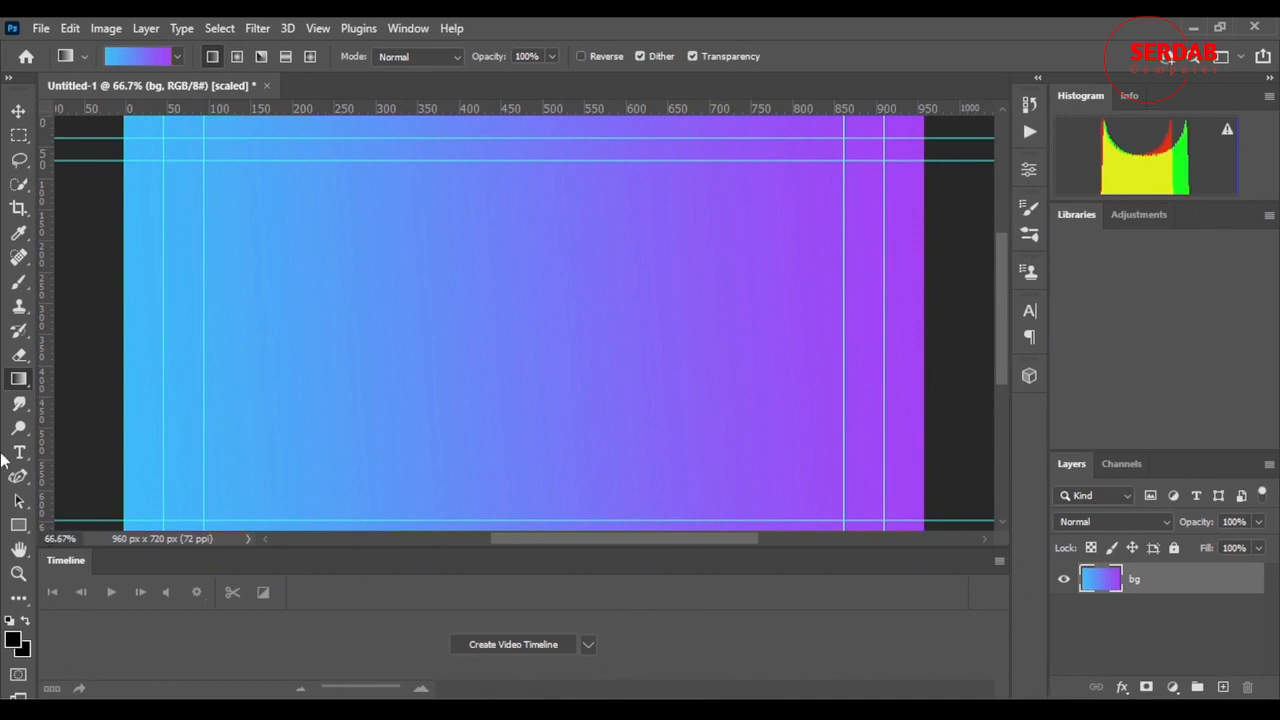
left_click(18, 573)
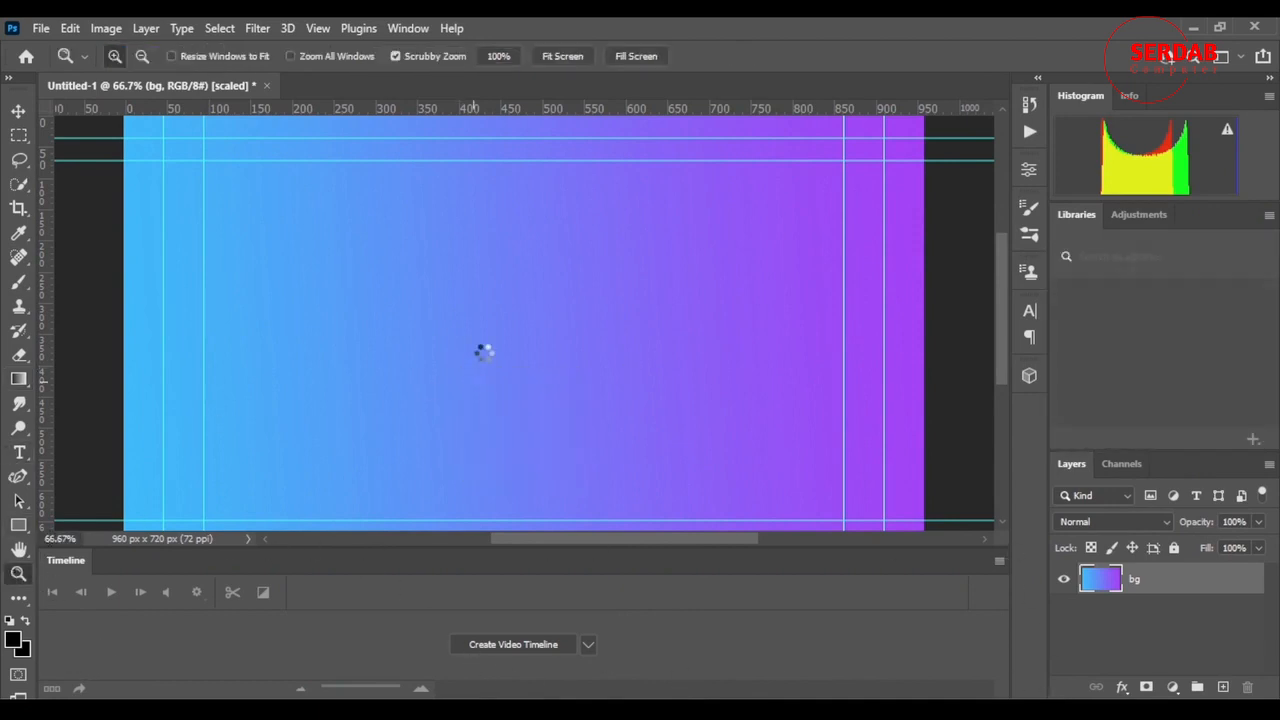
right_click(490, 388)
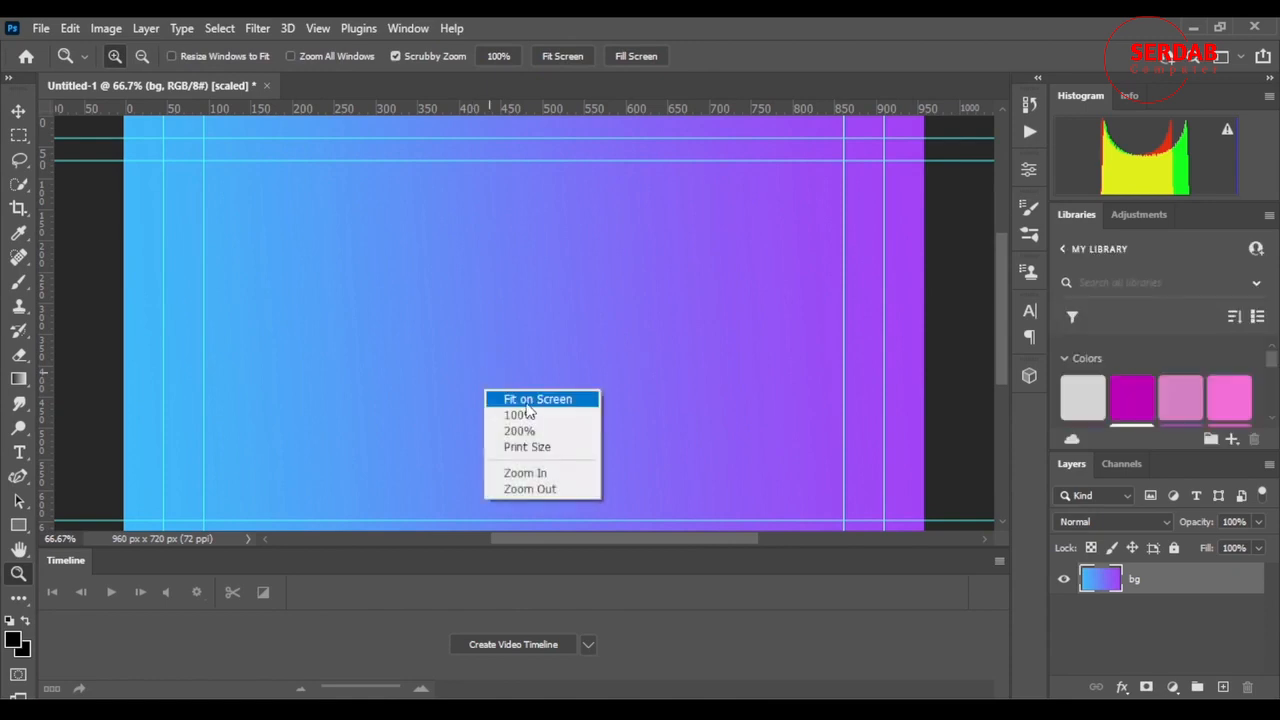
left_click(530, 398)
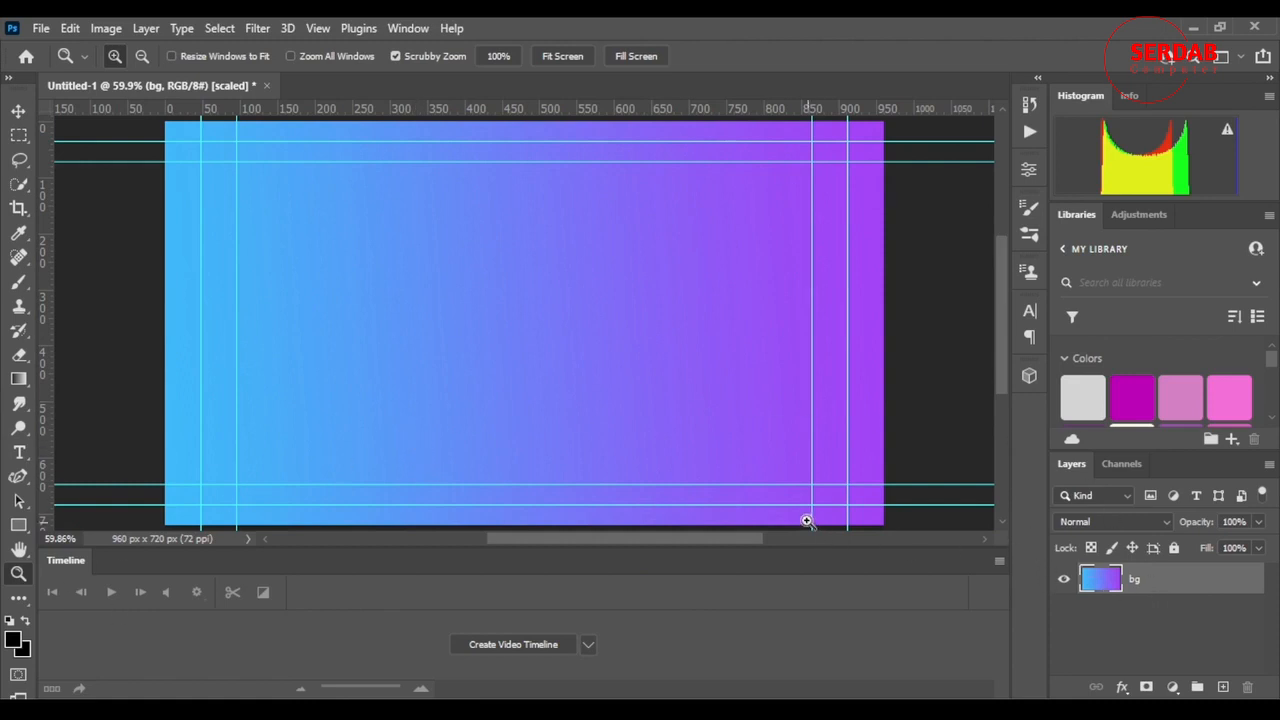
- Set the Brush tool to the Hard Round brush at 18 px with 100% hardness
left_click(18, 283)
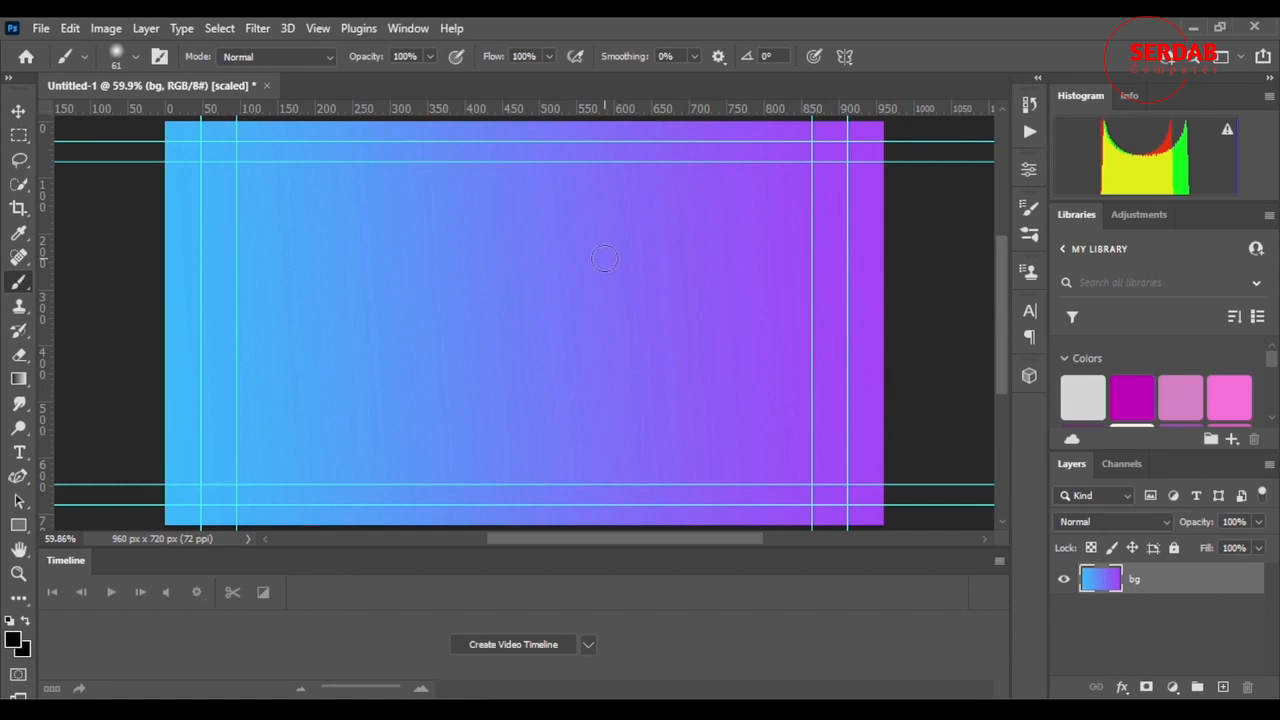
mouse_move(669, 266)
left_mouse_down()
mouse_move(619, 267)
mouse_move(633, 275)
left_mouse_up()
right_click(633, 275)
left_click(760, 545)
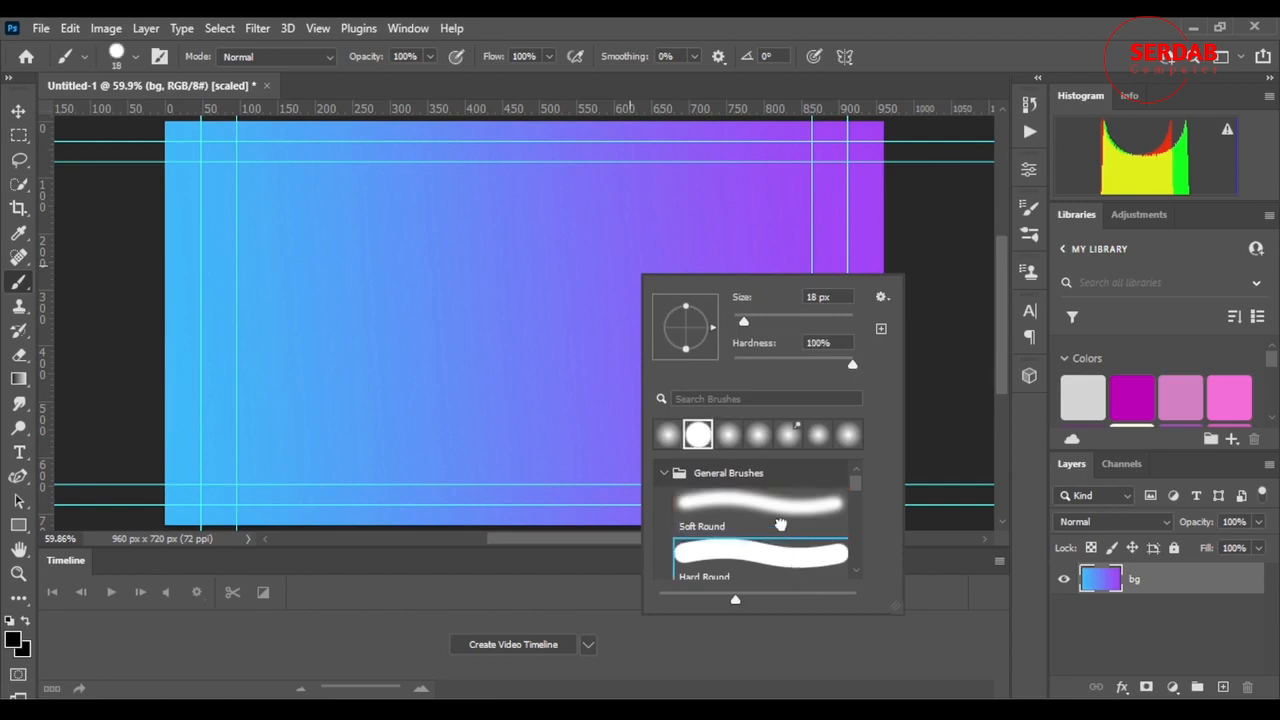
left_click(752, 27)
- Try a wavy black brush stroke across the bg layer and undo it
mouse_move(285, 313)
left_mouse_down()
mouse_move(499, 331)
mouse_move(777, 266)
left_mouse_up()
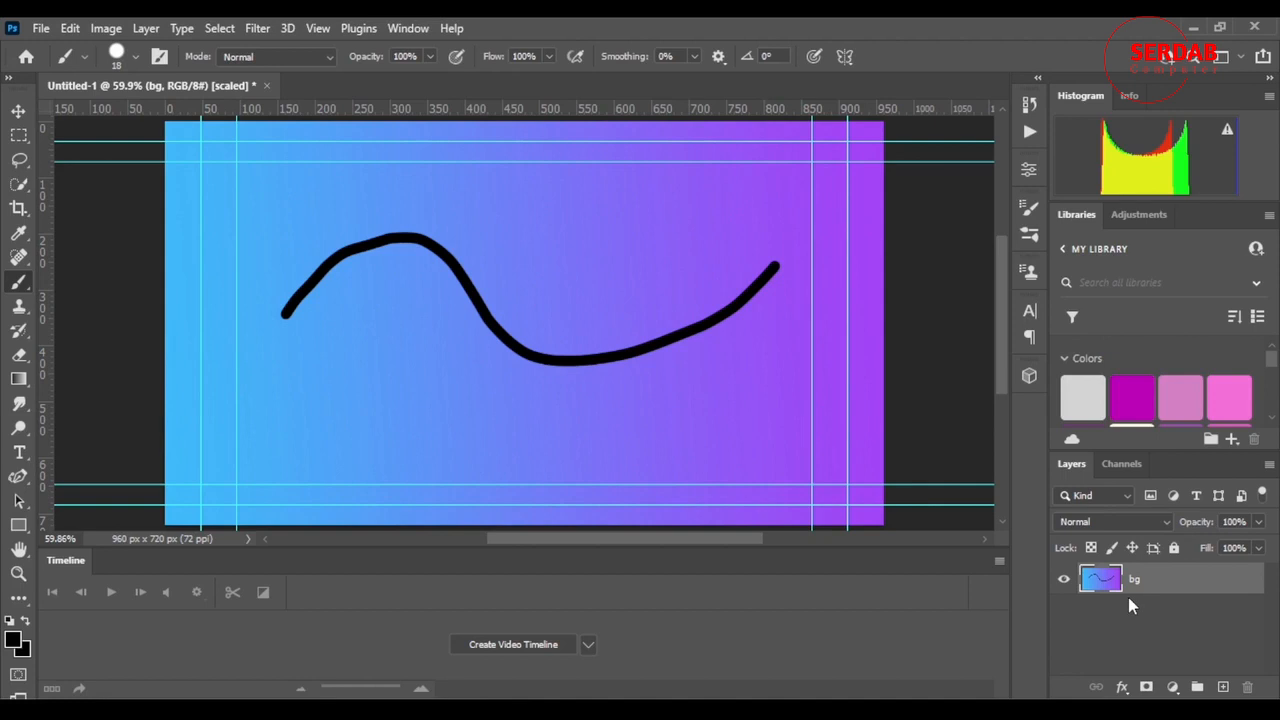
key("ctrl+z")
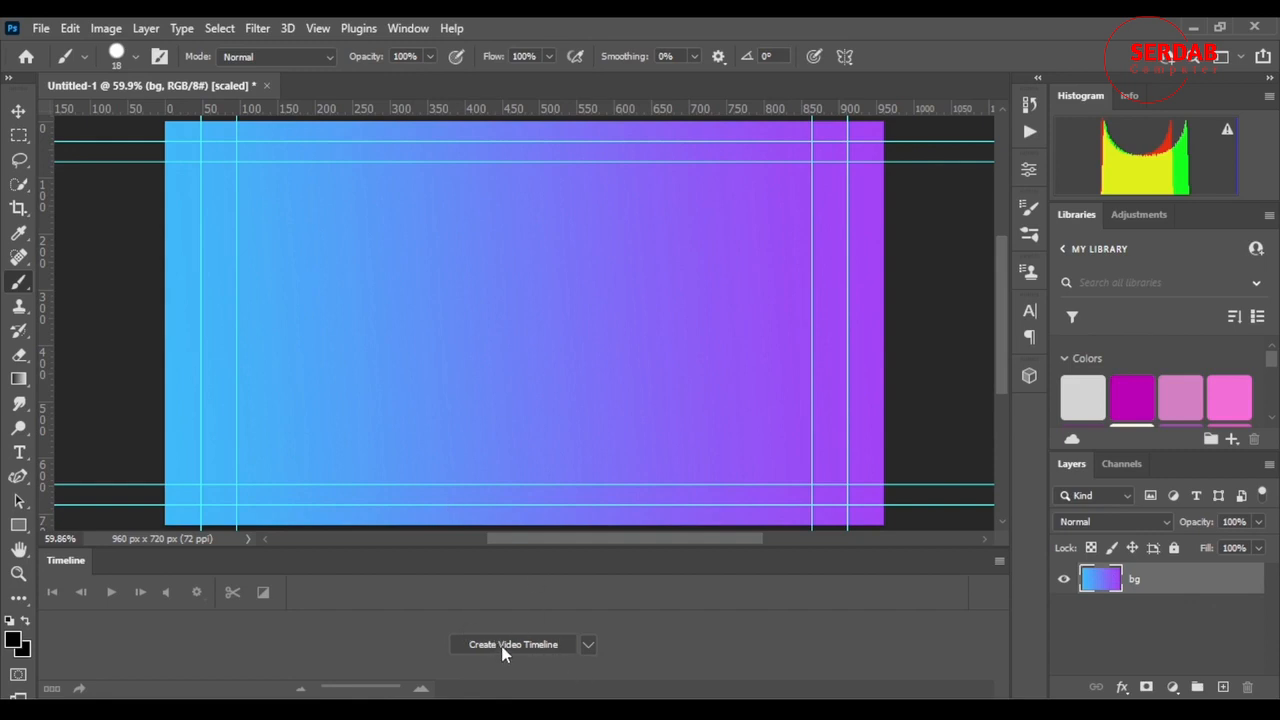
- Create a video timeline for the document
left_click(588, 645)
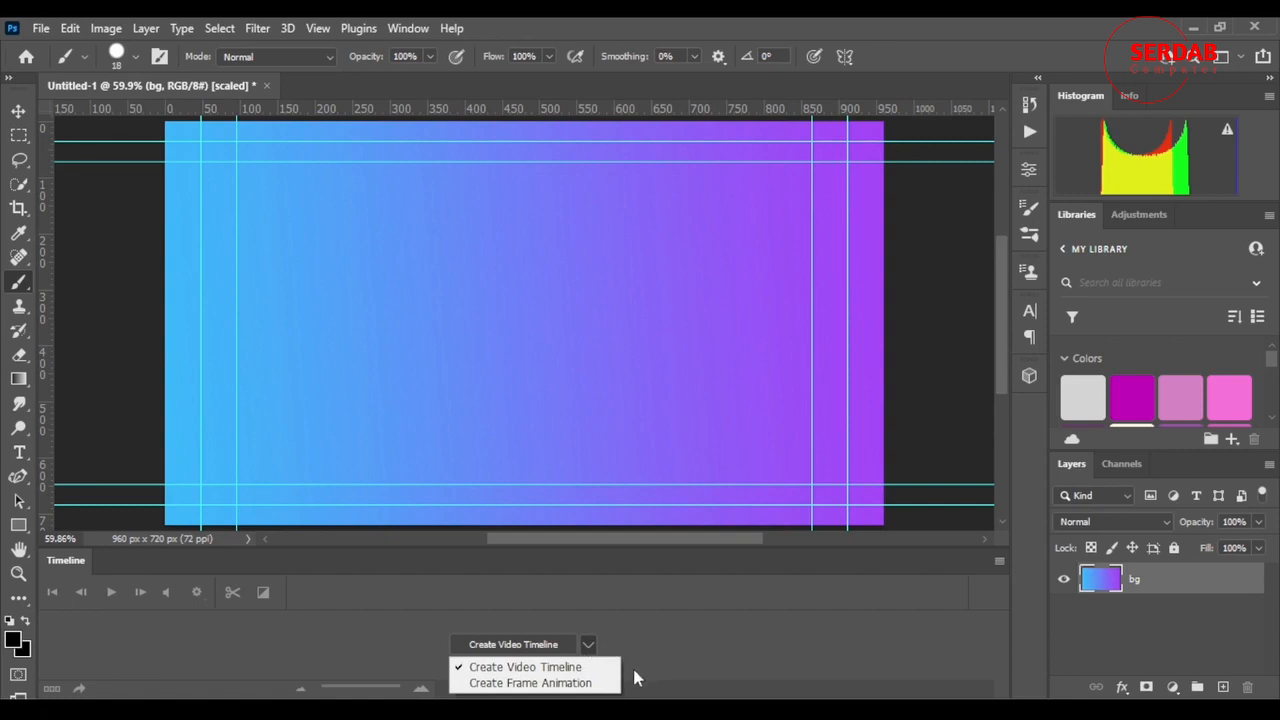
left_click(547, 670)
left_click(520, 646)
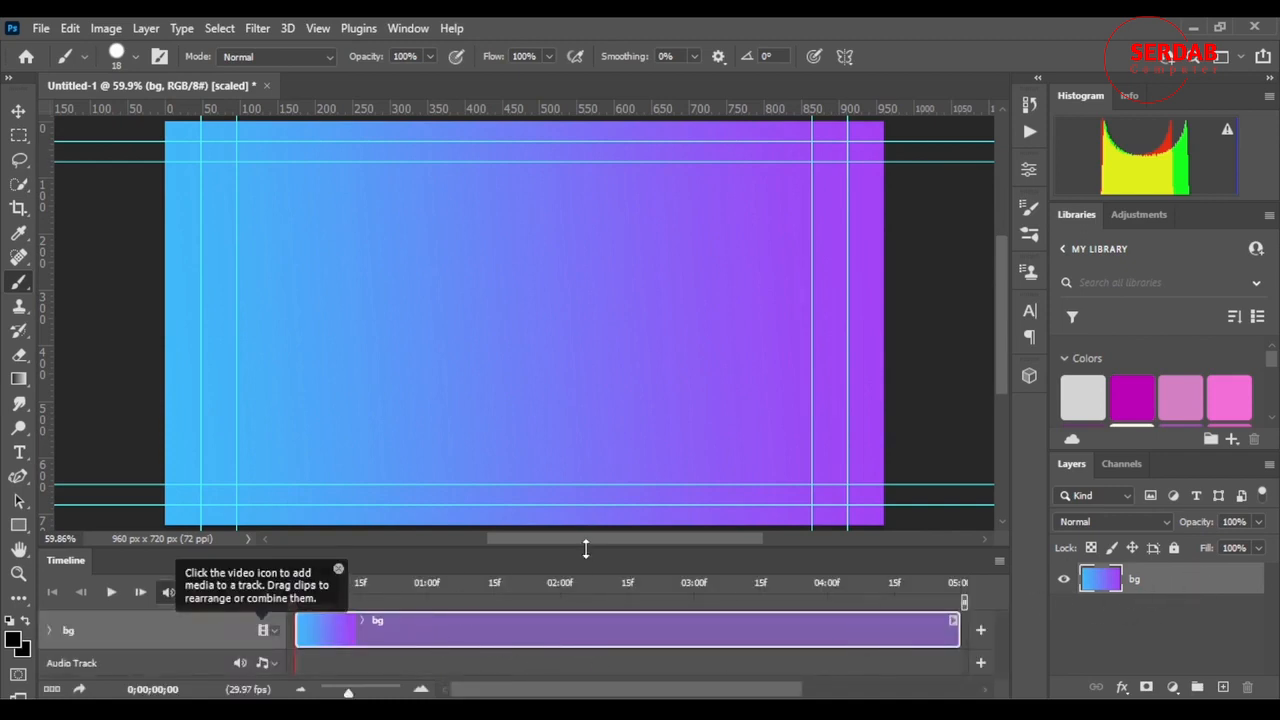
- Enlarge the timeline area, fit the canvas on screen again and dismiss the timeline's hint
left_click_drag(586, 549, 589, 434)
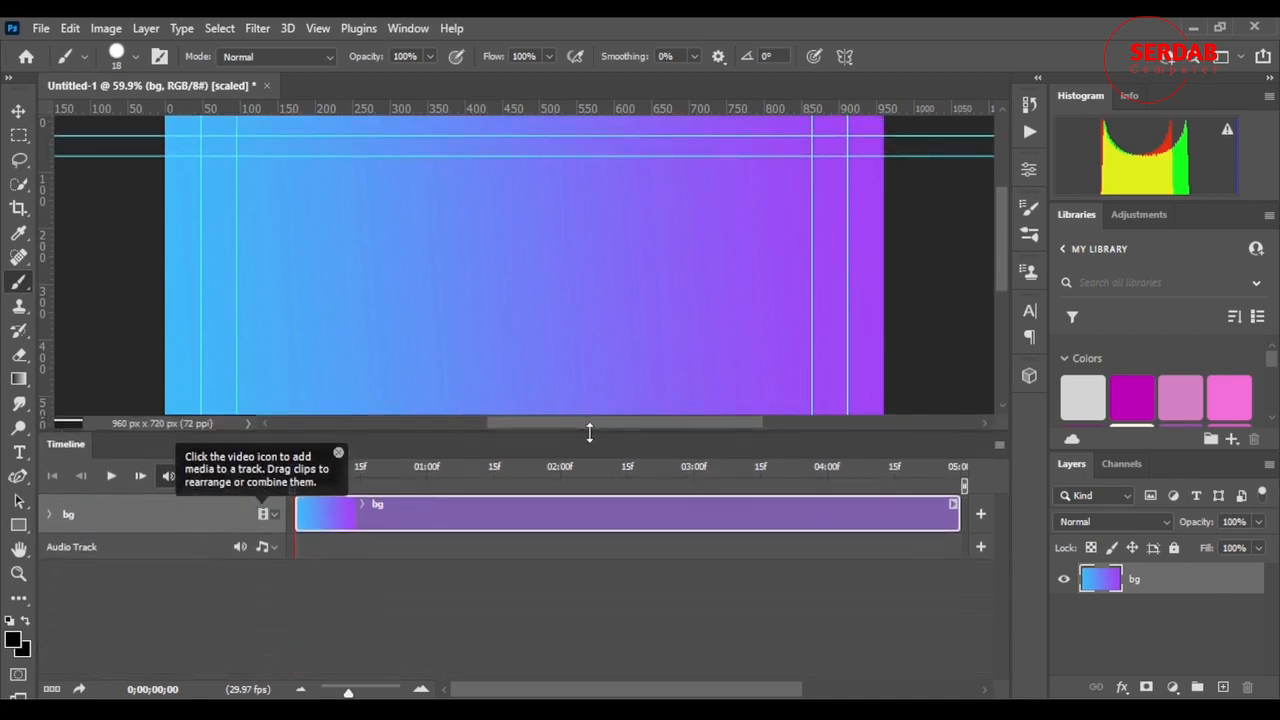
left_click(19, 574)
right_click(445, 339)
left_click(455, 348)
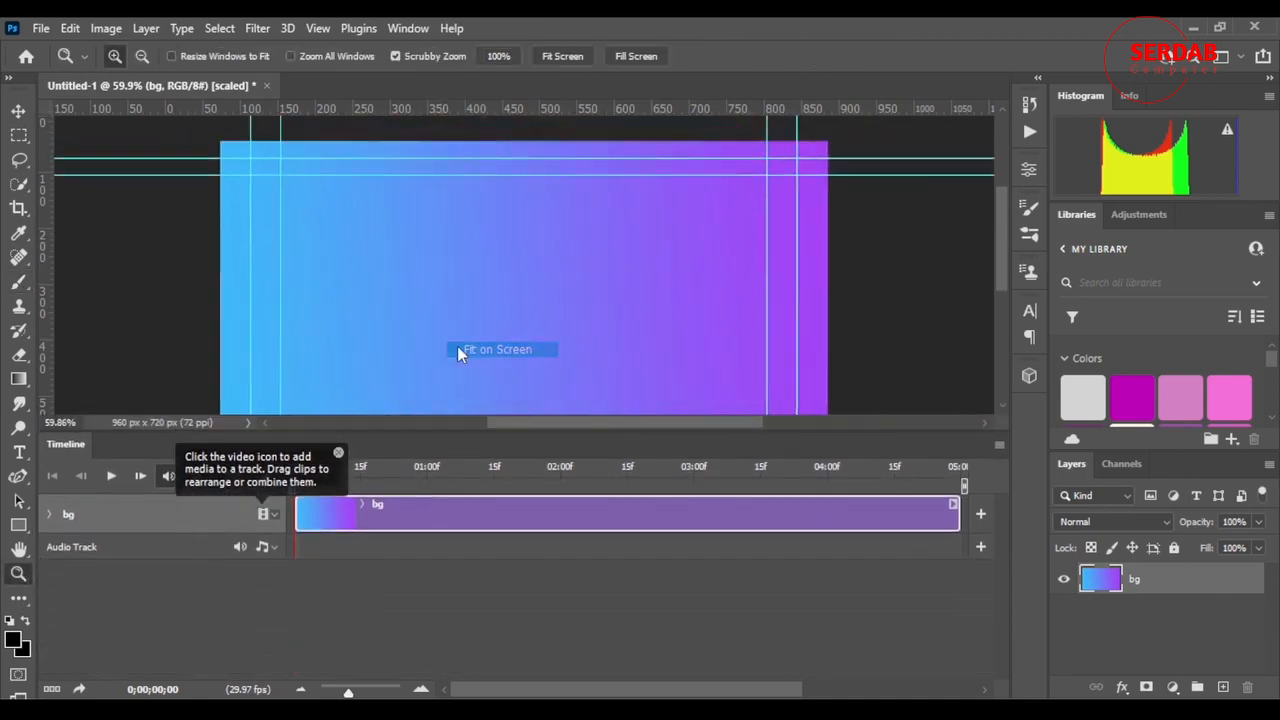
left_click(20, 108)
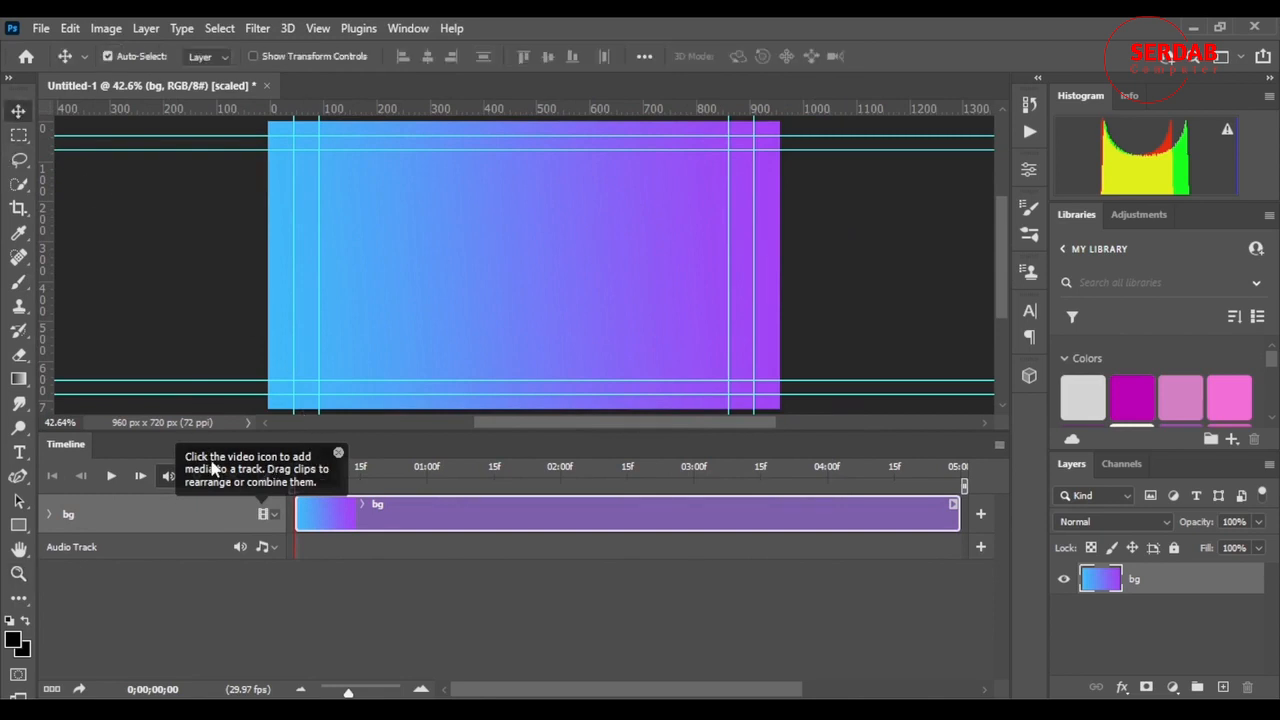
left_click(339, 453)
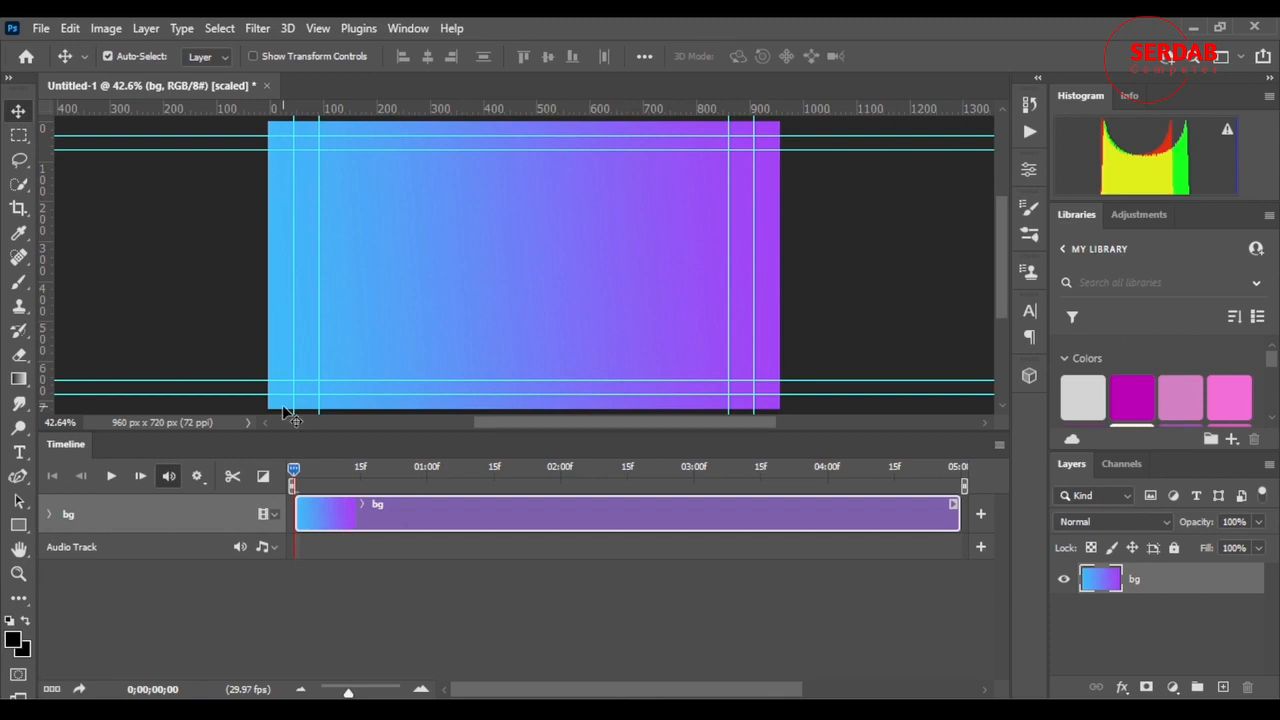
- Add a new blank video layer above the bg layer
left_click(142, 30)
mouse_move(256, 410)
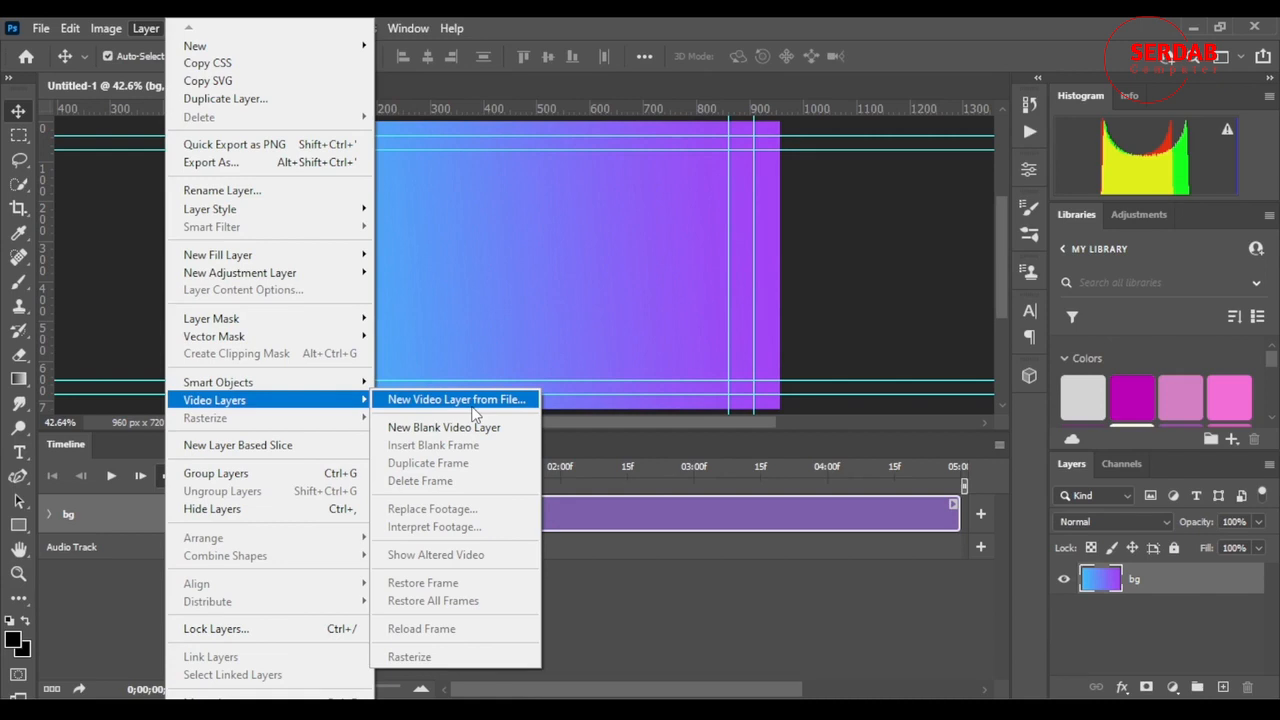
left_click(450, 430)
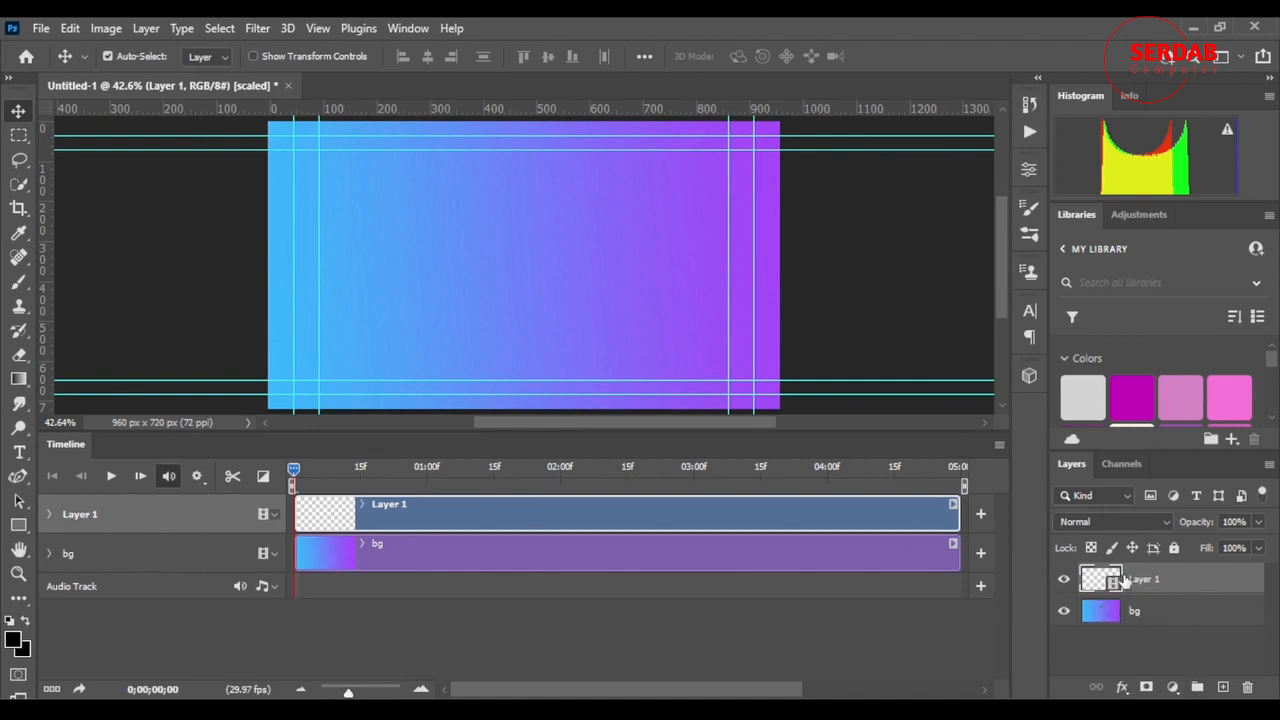
scroll(900, 314, "up", 1)
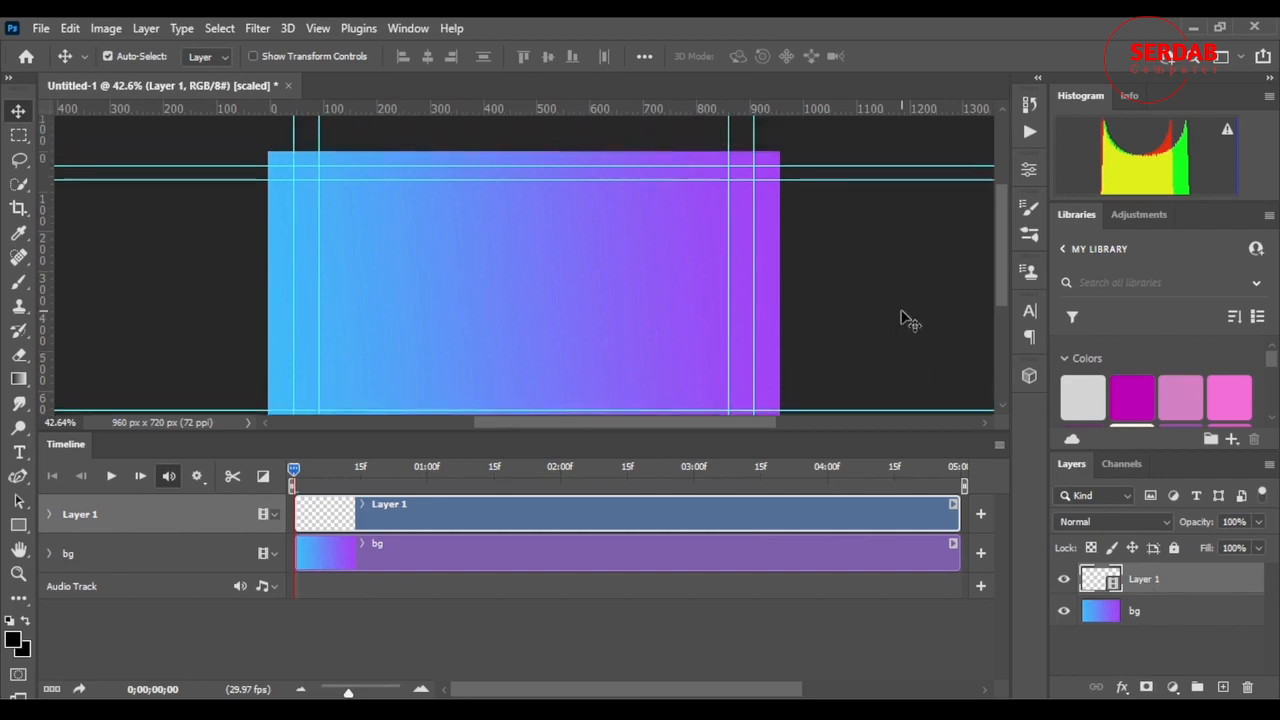
scroll(900, 314, "down", 1)
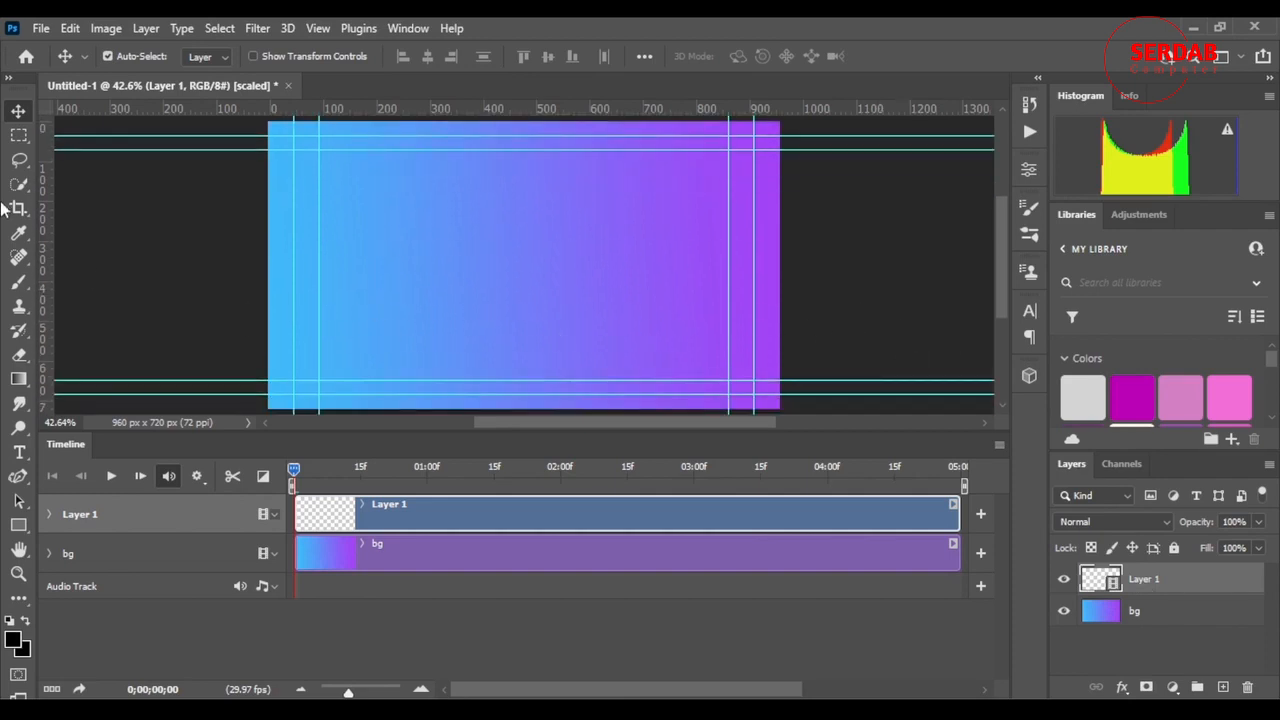
- Paint a black freehand looped shape mid-canvas on the blank video layer's first frame, and scrub the playhead around the timeline's start
left_click(18, 282)
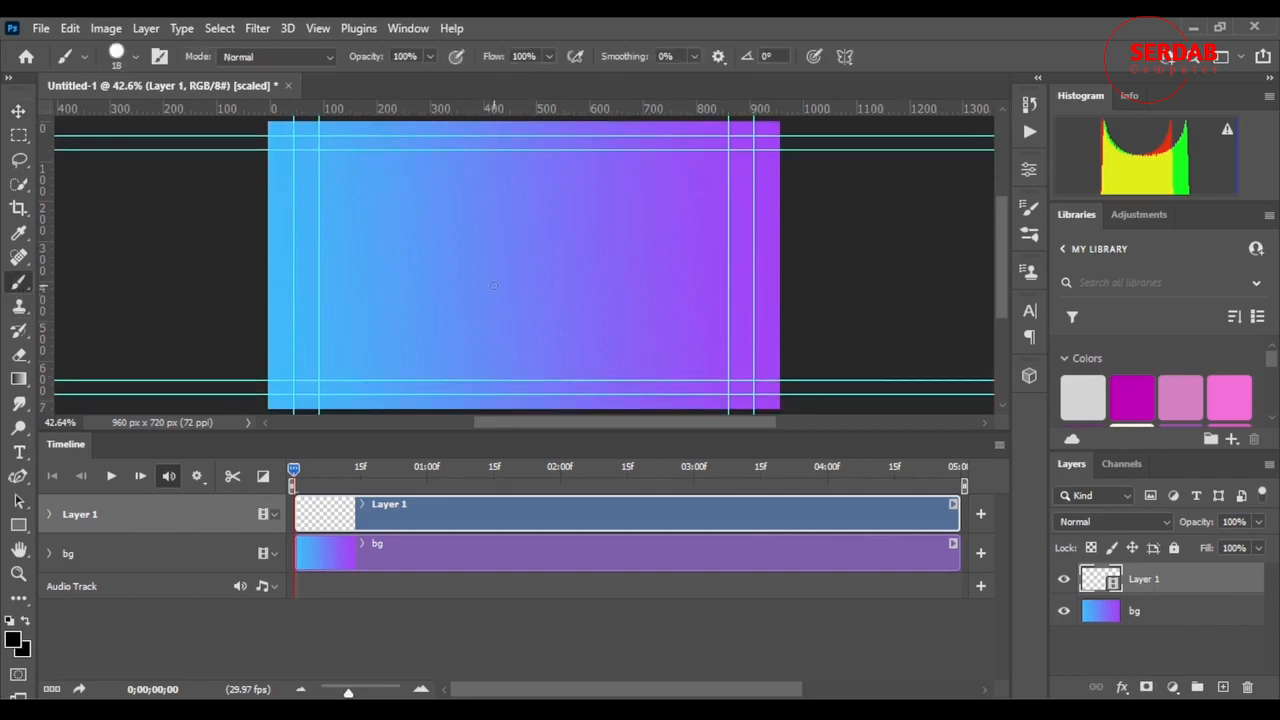
mouse_move(493, 286)
left_mouse_down()
mouse_move(467, 240)
mouse_move(577, 275)
mouse_move(460, 288)
left_mouse_up()
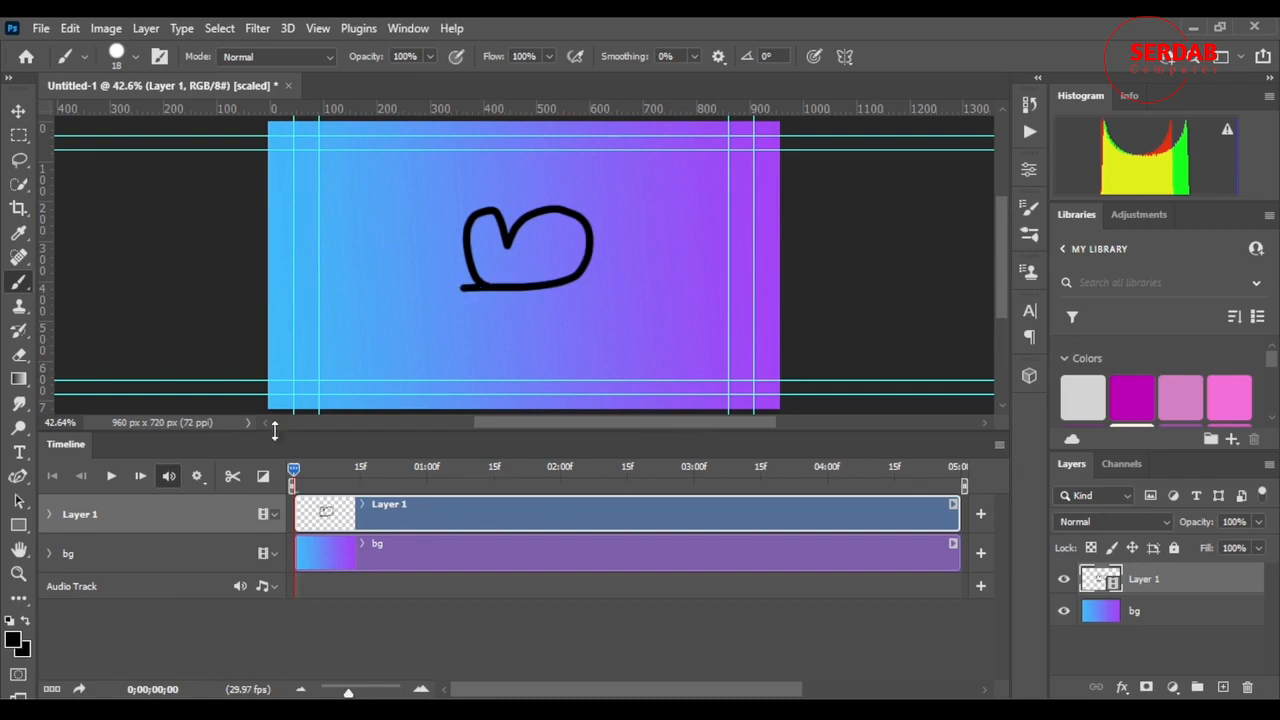
mouse_move(294, 471)
left_mouse_down()
mouse_move(501, 507)
mouse_move(819, 534)
mouse_move(907, 523)
mouse_move(369, 473)
mouse_move(245, 489)
left_mouse_up()
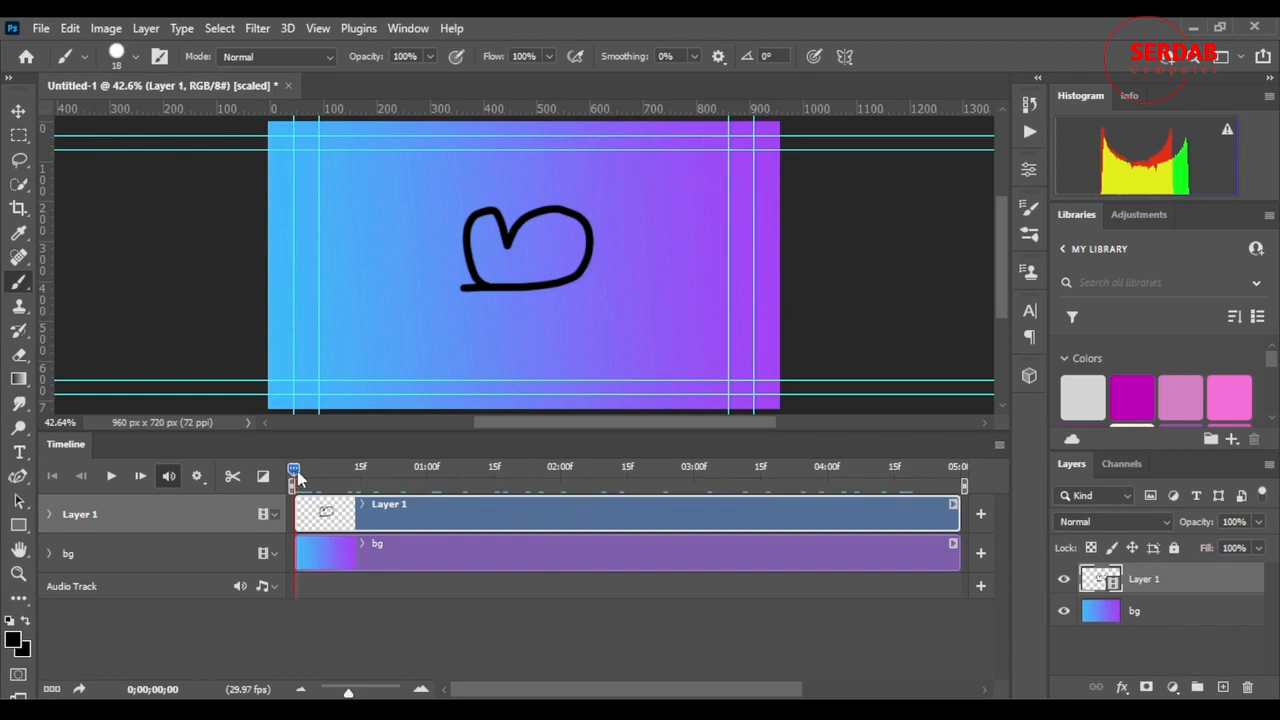
- Scrub the playhead off the first frame and back, and enable the timeline shortcut keys
left_click_drag(295, 471, 320, 470)
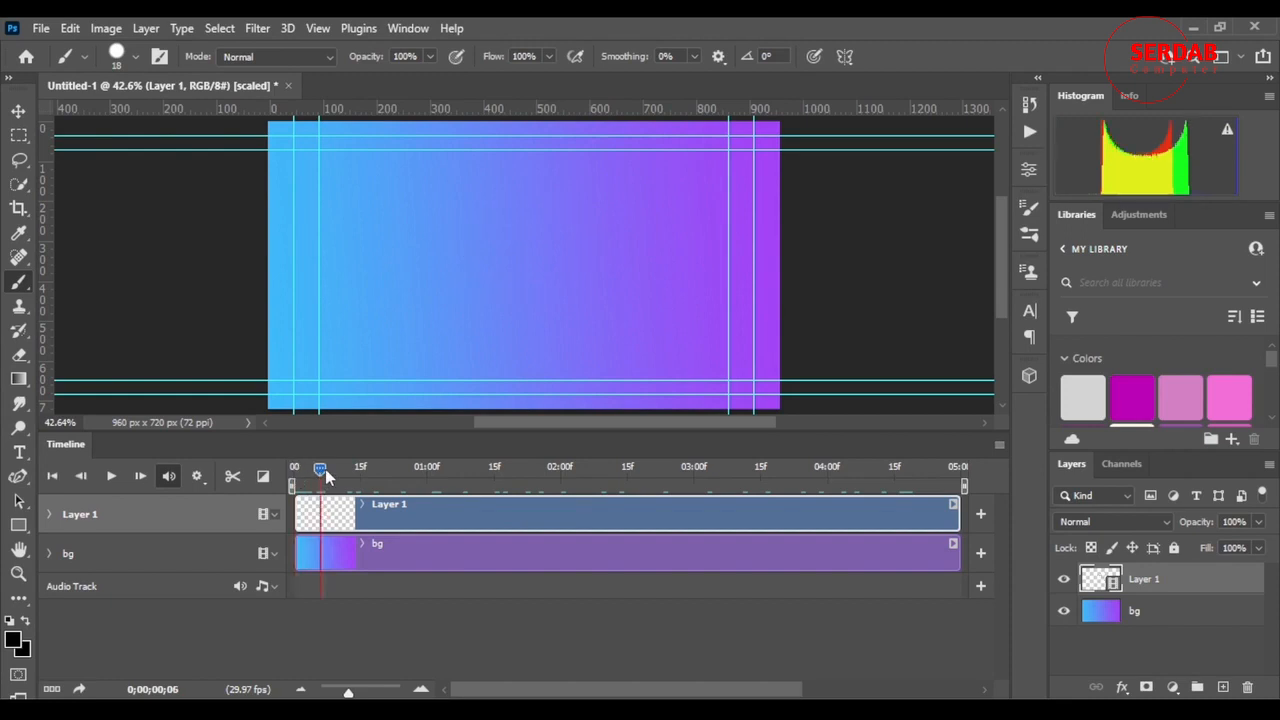
left_click_drag(320, 470, 295, 470)
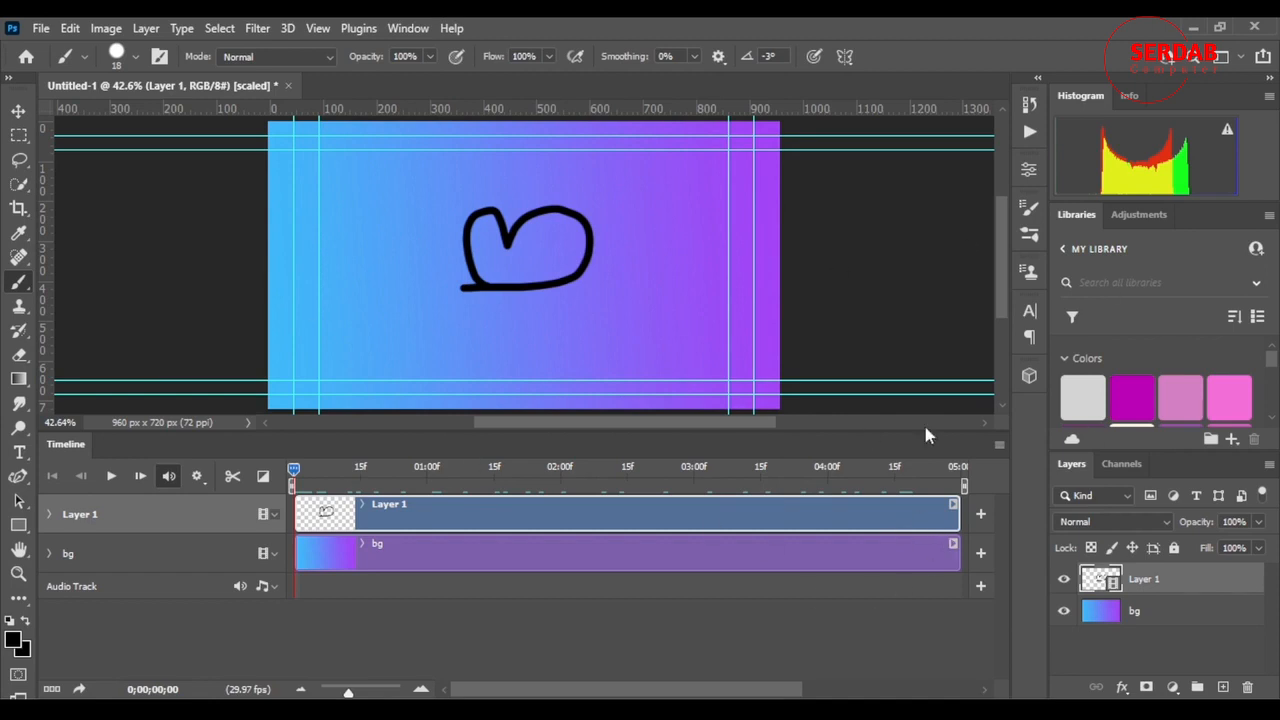
left_click(999, 445)
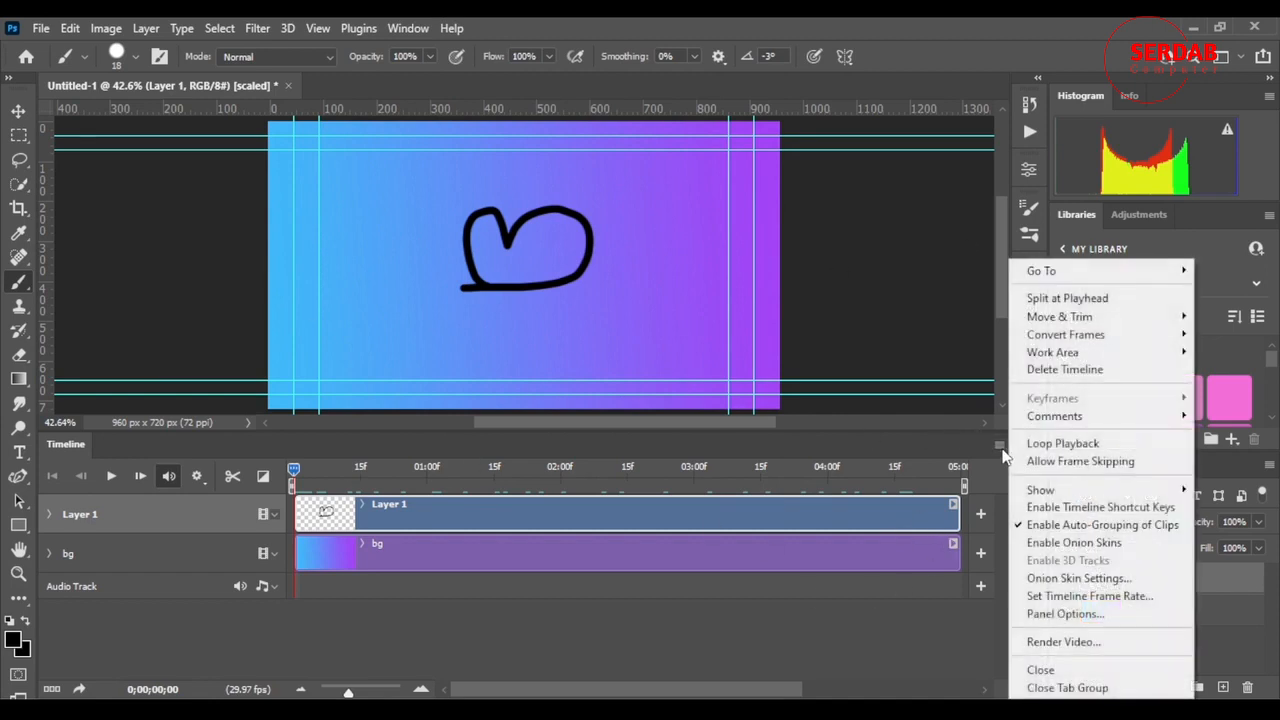
left_click(1094, 510)
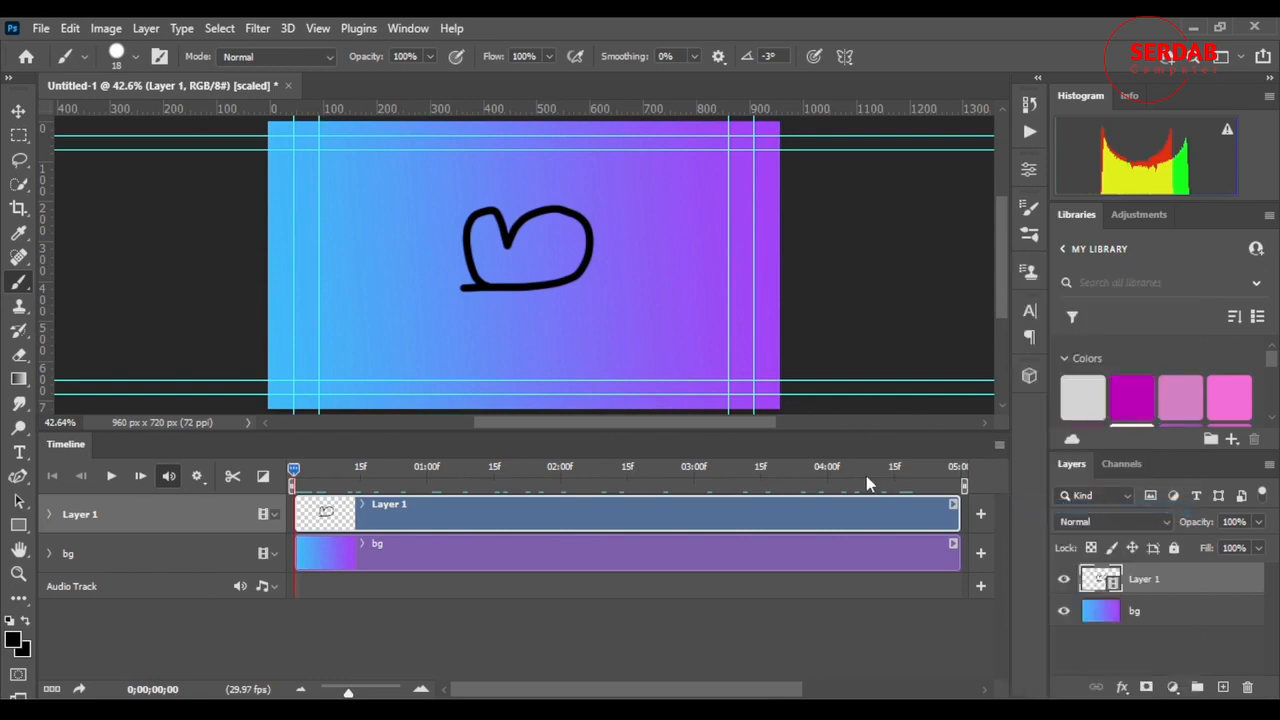
- Flip between the first two frames and paint two rough black strokes, one above the other, on the second frame
key("Right")
key("Left")
key("Right")
key("Left")
key("Right")
key("Left")
key("Right")
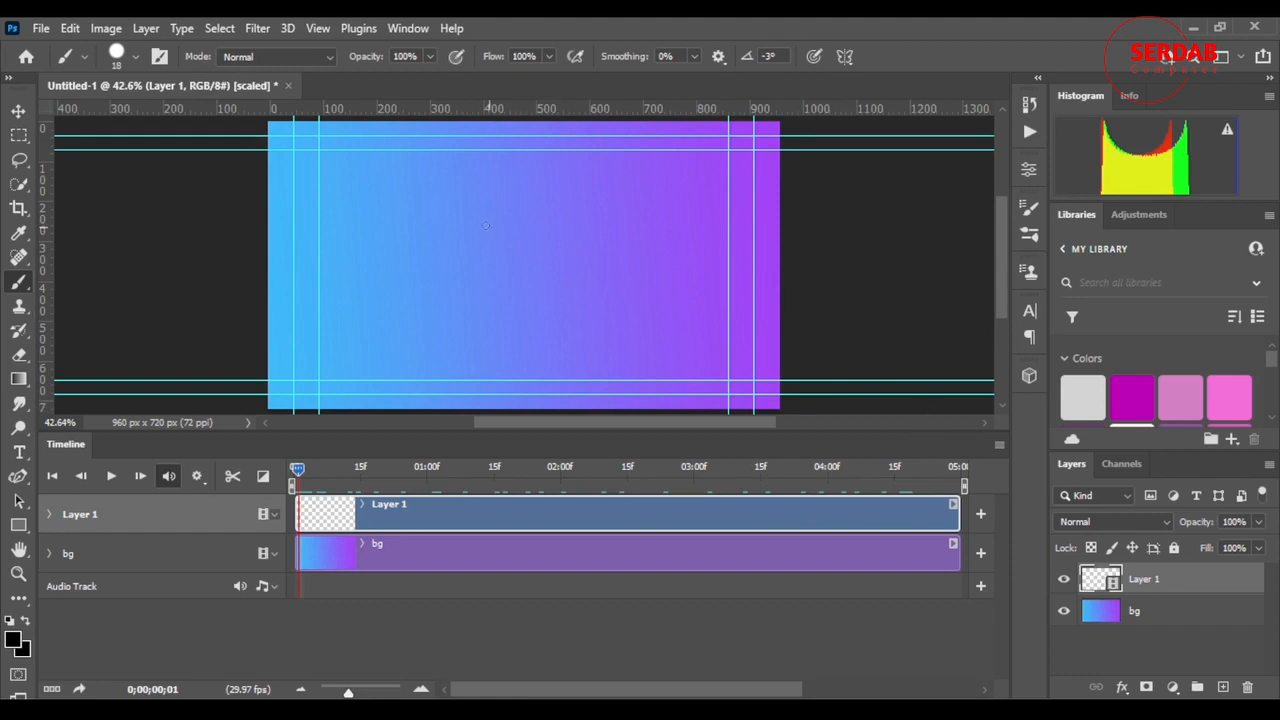
left_click_drag(434, 201, 546, 199)
left_click_drag(426, 264, 586, 284)
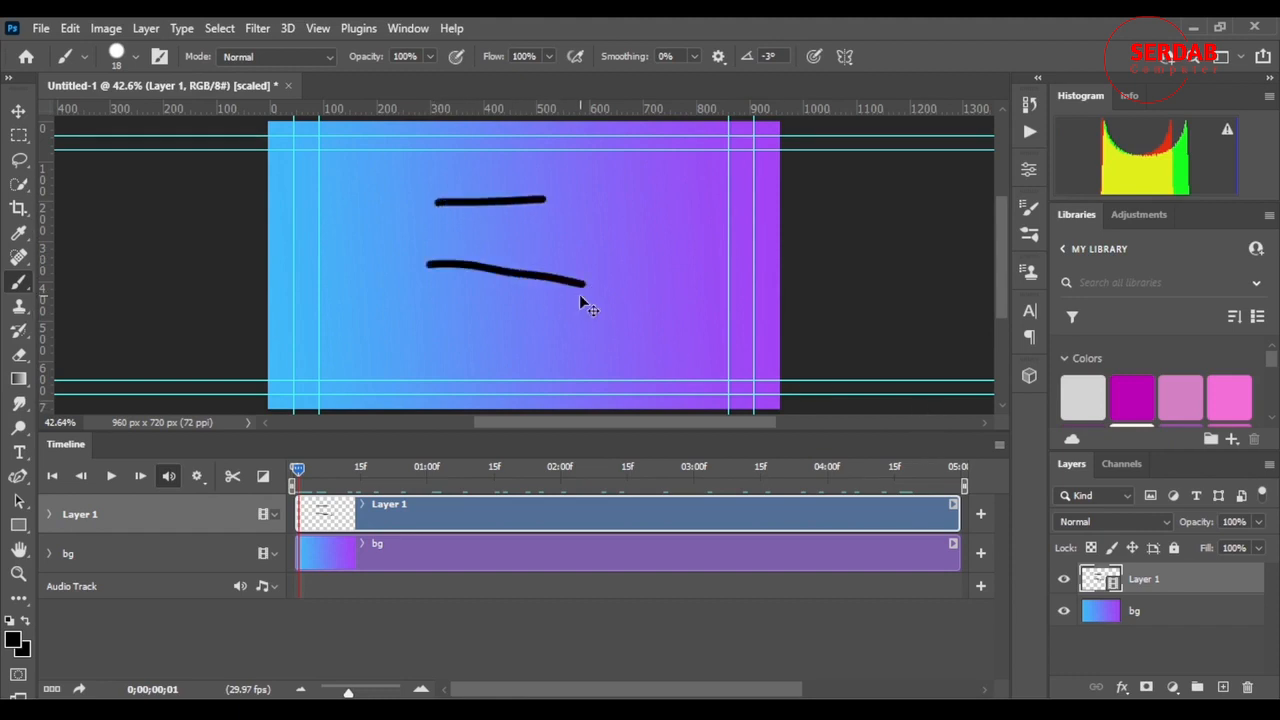
key("Left")
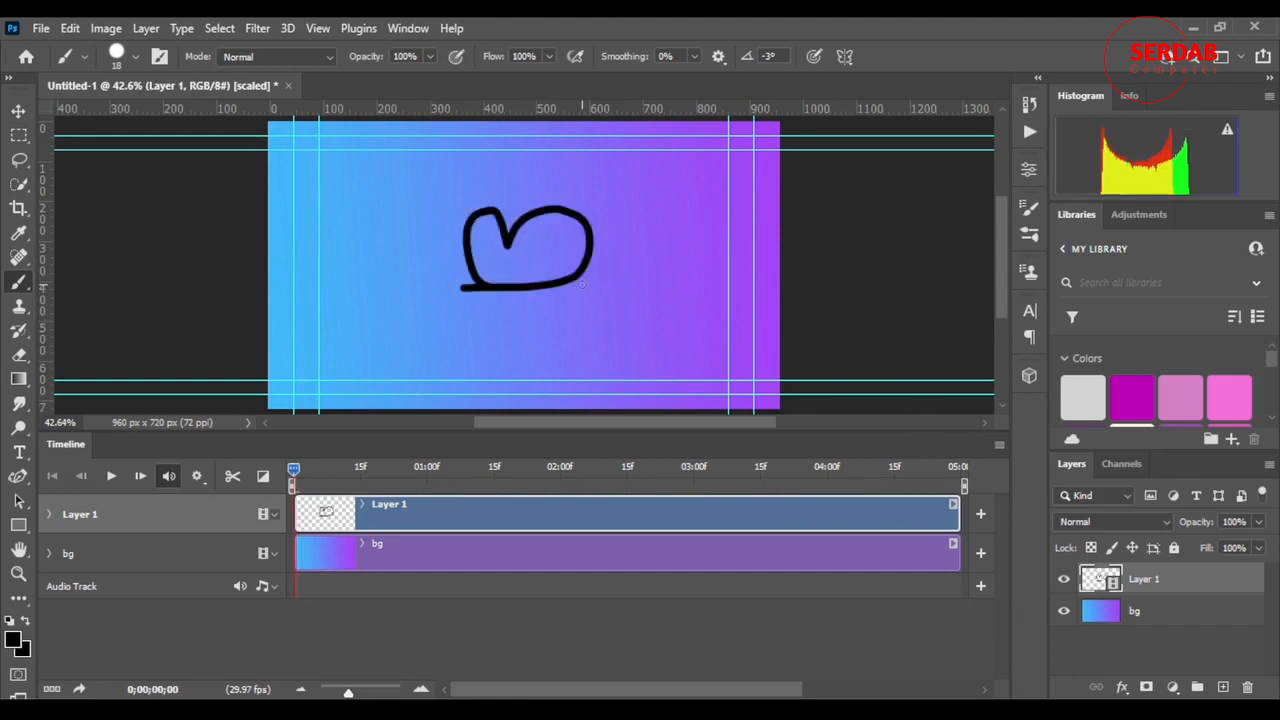
- Paint two straight horizontal black lines mid-canvas on the second frame and flip between it and the first frame to compare
key("Right")
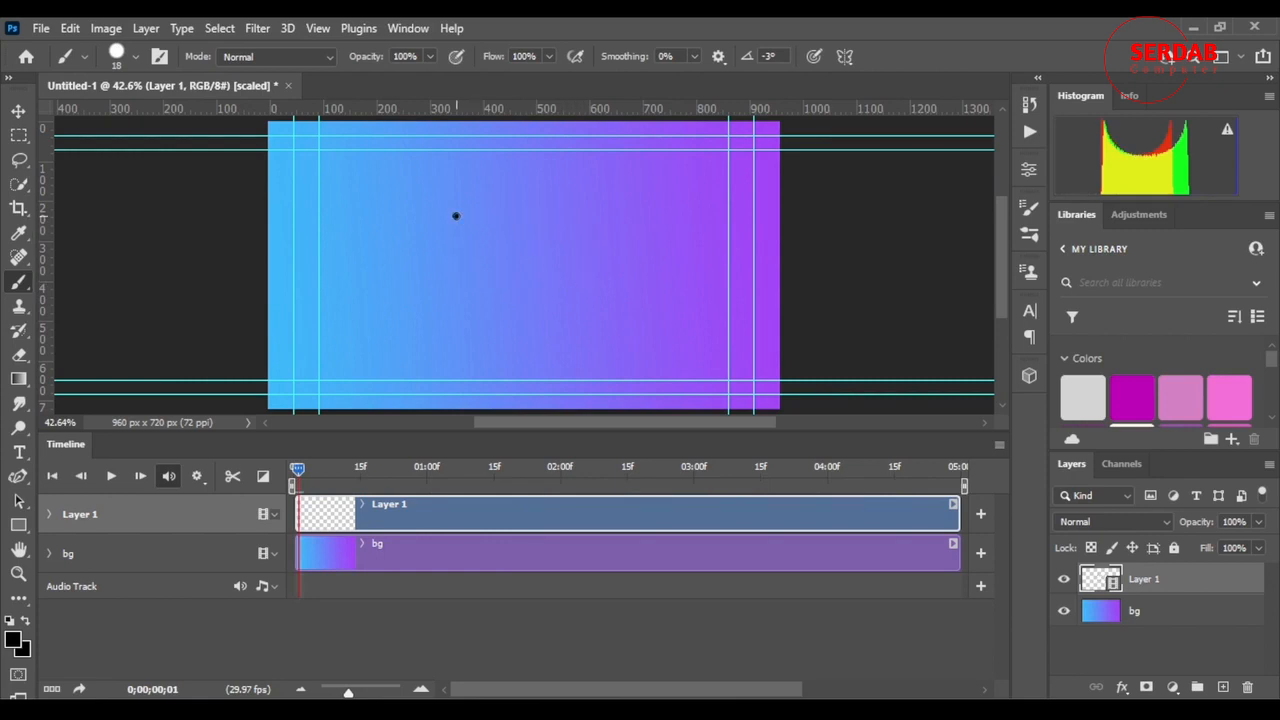
left_click_drag(455, 216, 627, 215)
left_click_drag(459, 279, 660, 279)
key("Left")
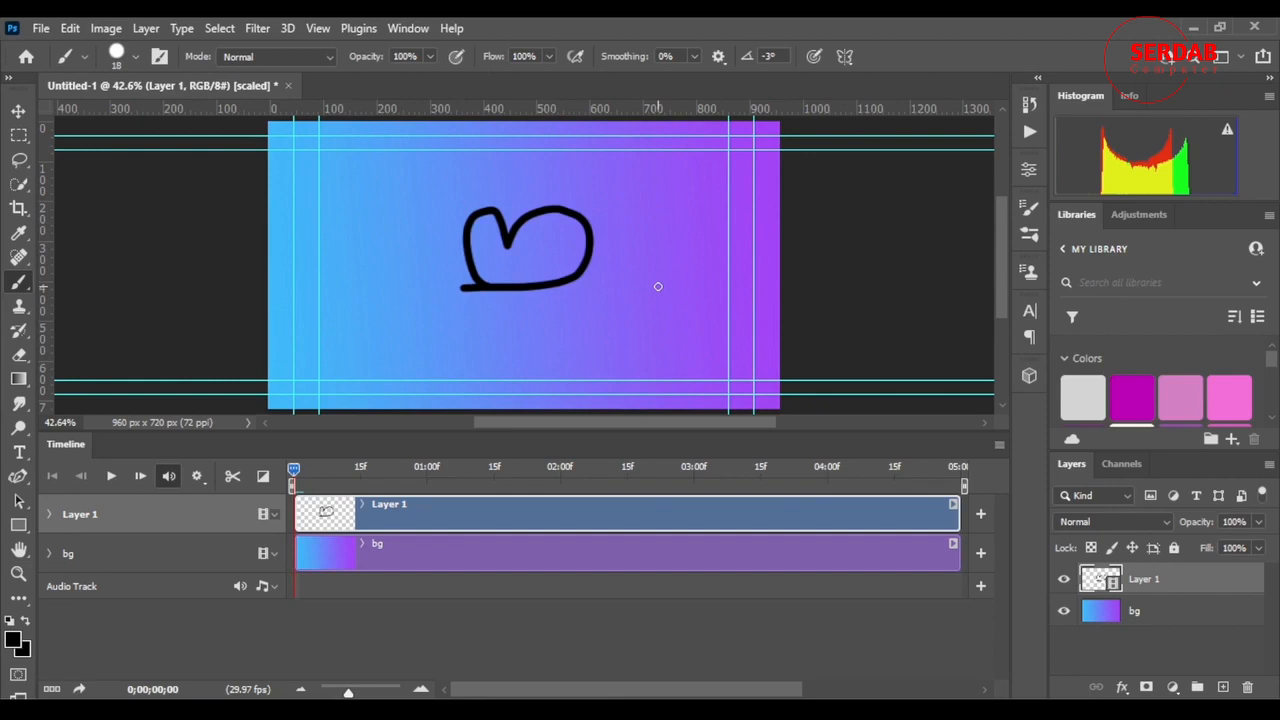
key("Right")
key("Left")
key("Right")
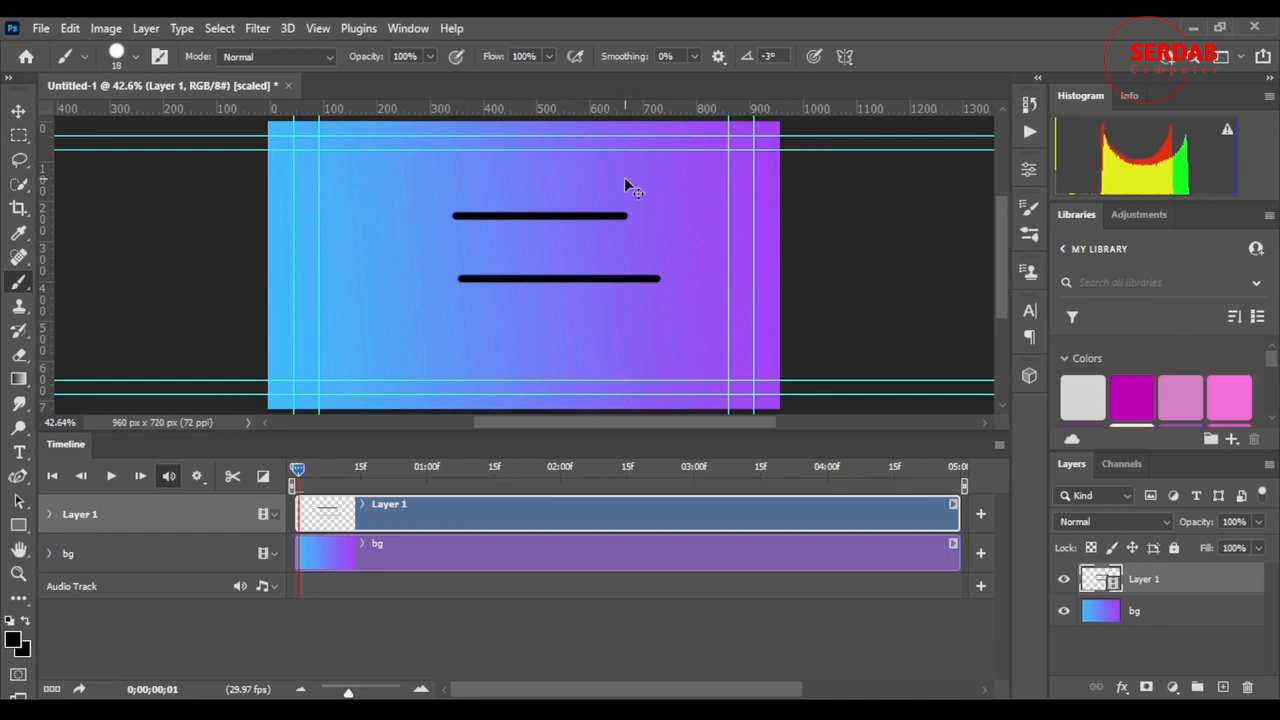
key("Left")
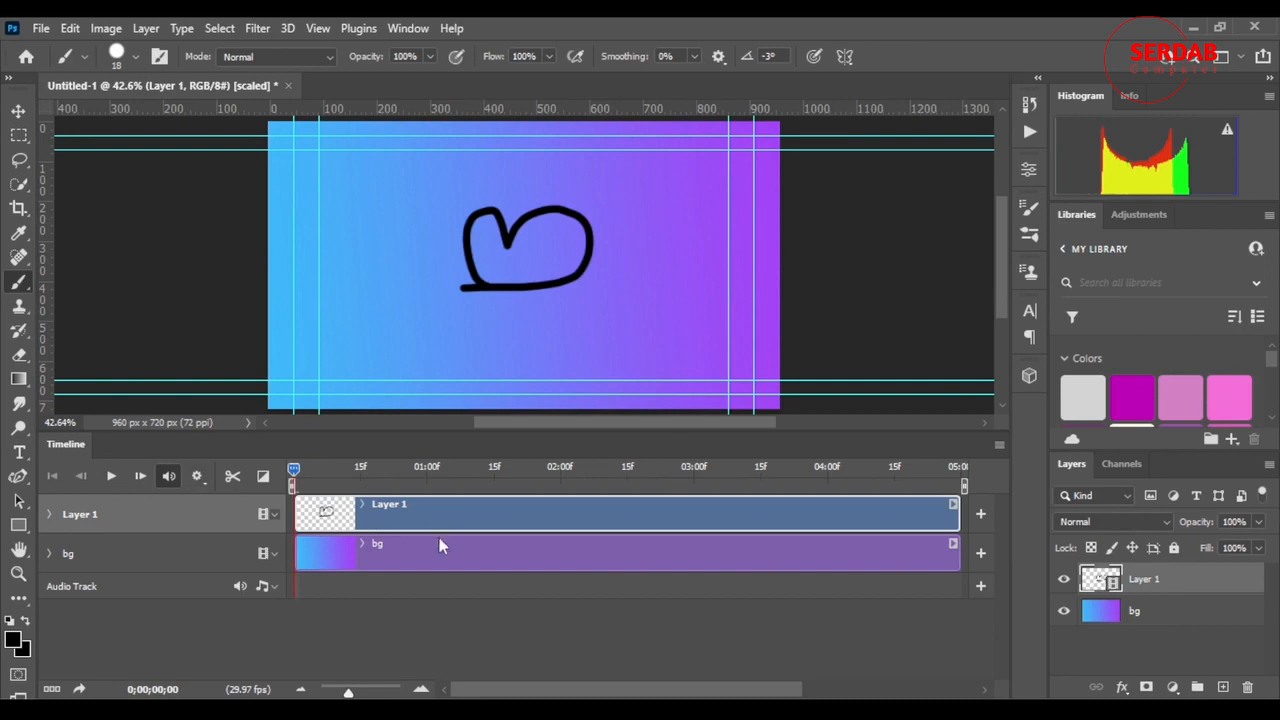
- Erase the looped shape from the first frame and paint a small black round face with a straight mouth there
left_click(18, 355)
left_click(501, 240)
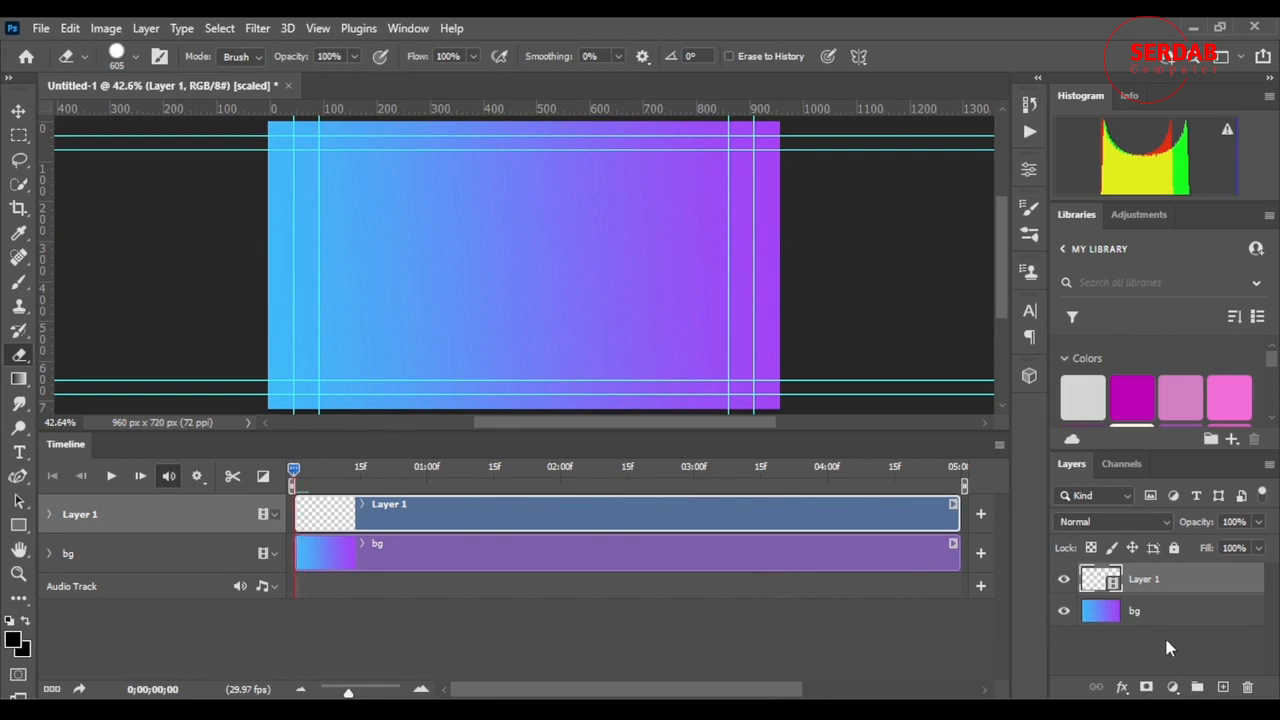
left_click(19, 281)
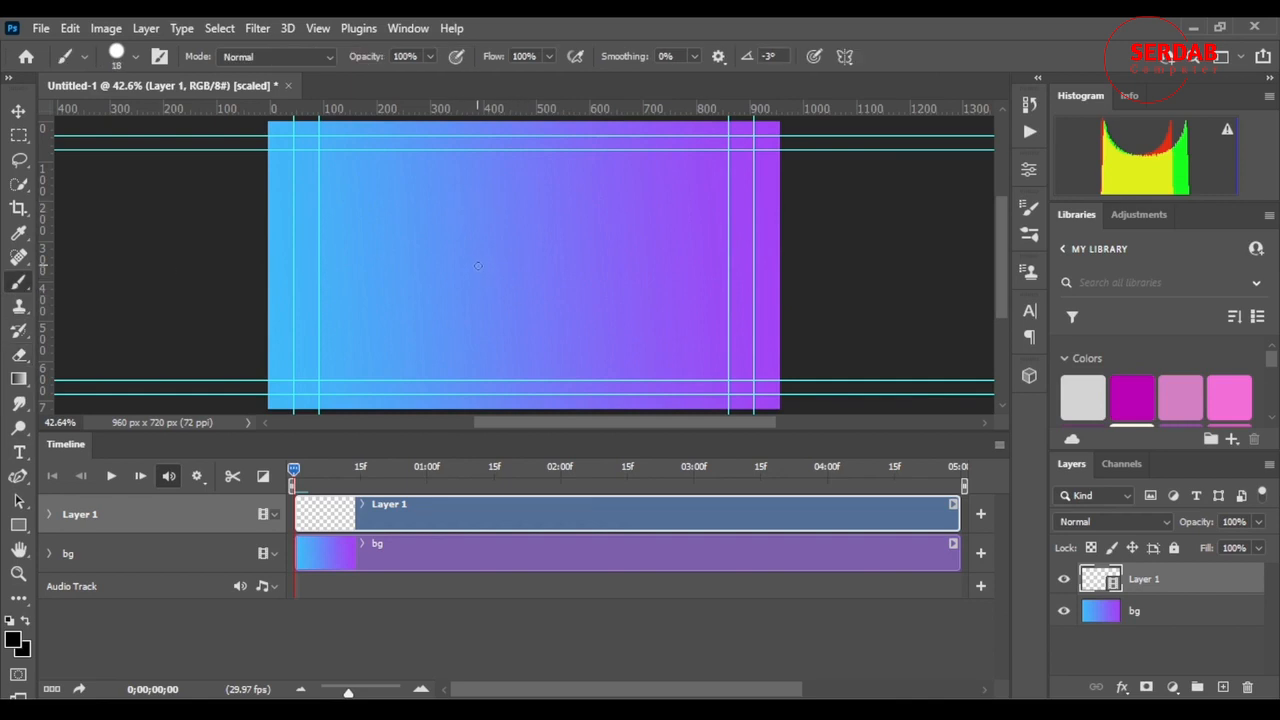
mouse_move(467, 284)
left_mouse_down()
mouse_move(479, 224)
mouse_move(532, 240)
mouse_move(518, 282)
mouse_move(473, 291)
mouse_move(453, 277)
mouse_move(497, 238)
mouse_move(475, 263)
mouse_move(510, 262)
left_mouse_up()
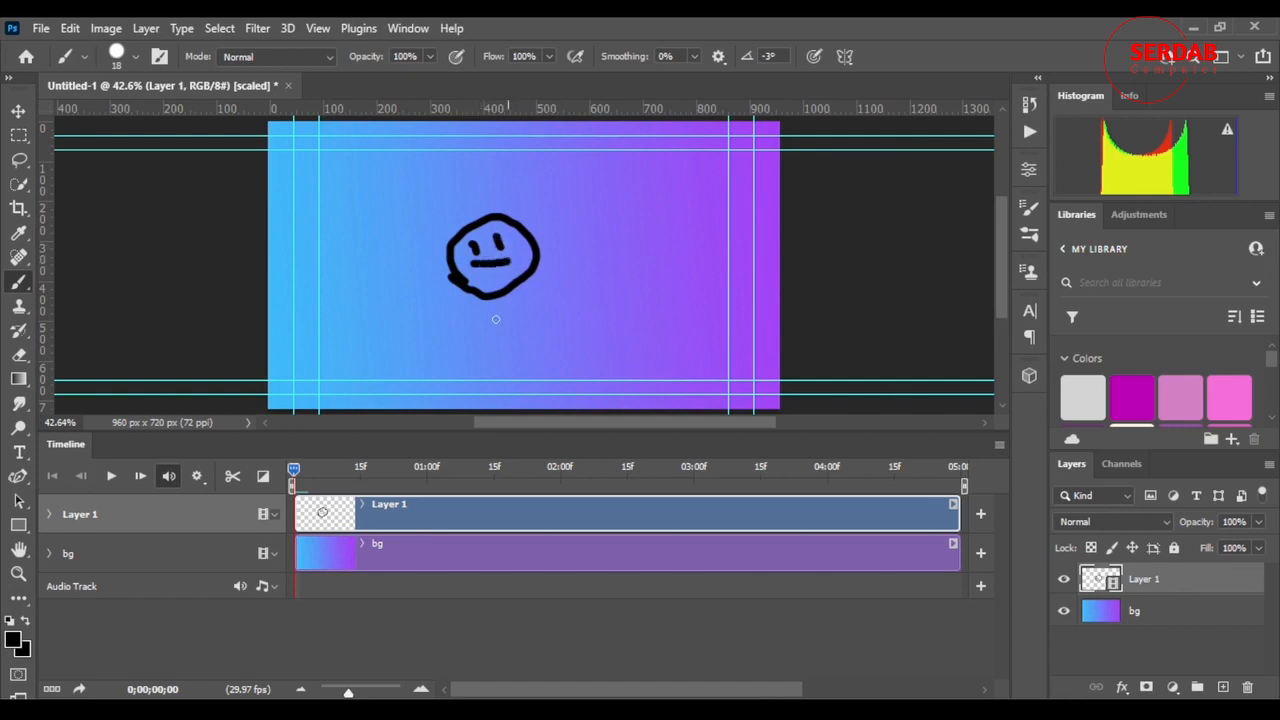
- Paint a slightly larger grinning round face on the second frame and flip between the two frames to compare them
key("Right")
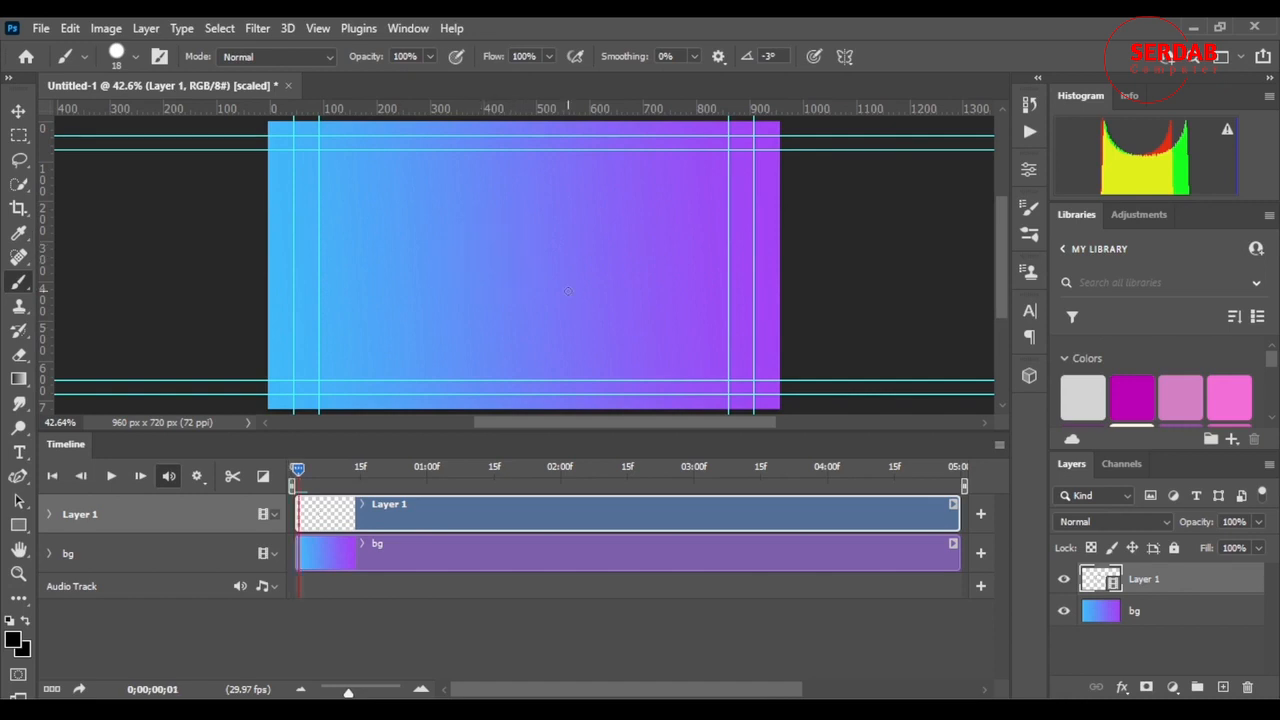
key("Left")
key("Right")
mouse_move(450, 287)
left_mouse_down()
mouse_move(422, 245)
mouse_move(441, 210)
mouse_move(475, 197)
mouse_move(508, 217)
mouse_move(520, 258)
mouse_move(445, 287)
left_mouse_up()
mouse_move(447, 214)
left_mouse_down()
mouse_move(454, 240)
mouse_move(477, 235)
mouse_move(499, 258)
mouse_move(440, 265)
mouse_move(451, 255)
left_mouse_up()
key("Left")
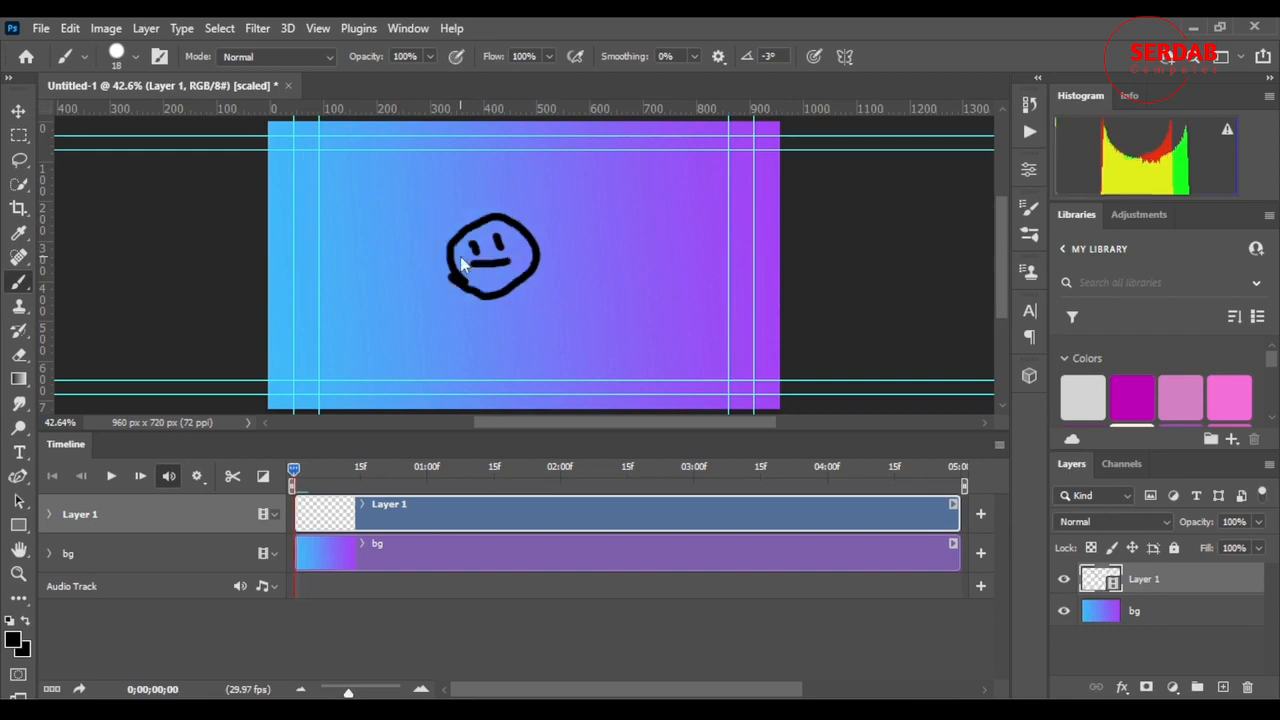
key("Right")
key("Left")
key("Right")
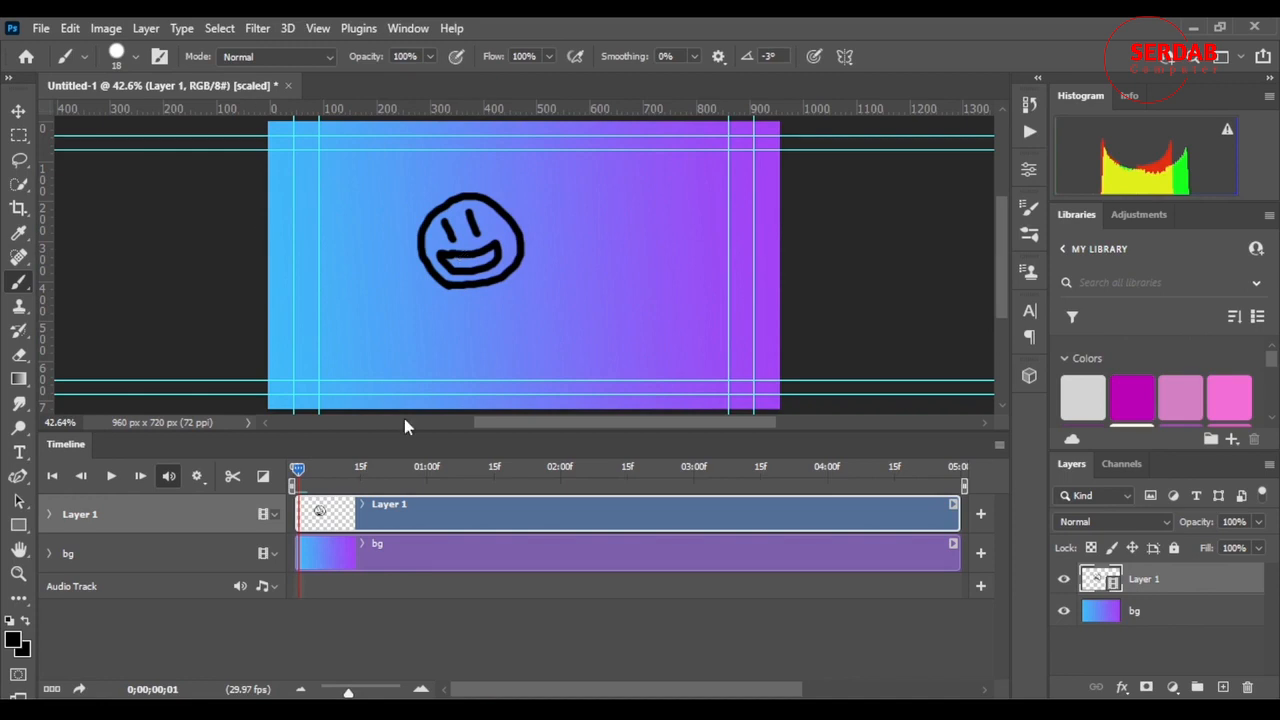
key("Left")
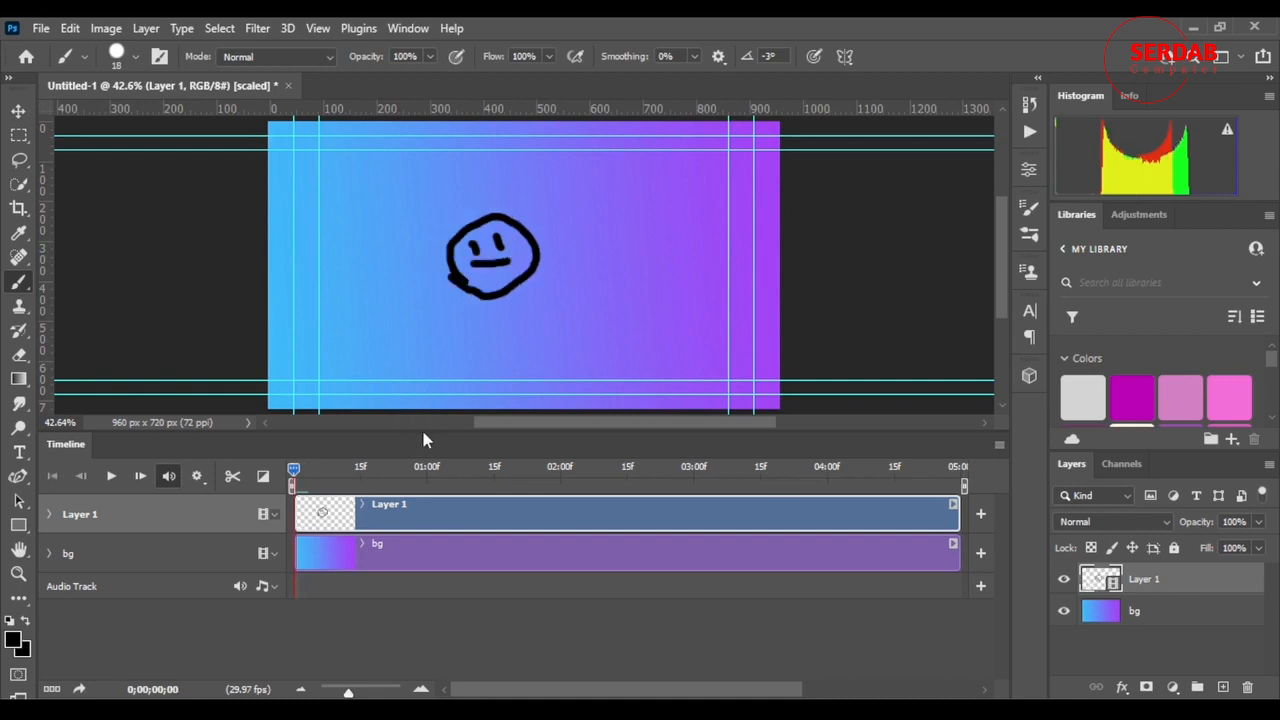
- Erase the painted faces from the first and second frames with the Eraser and return to the first frame
left_click(18, 354)
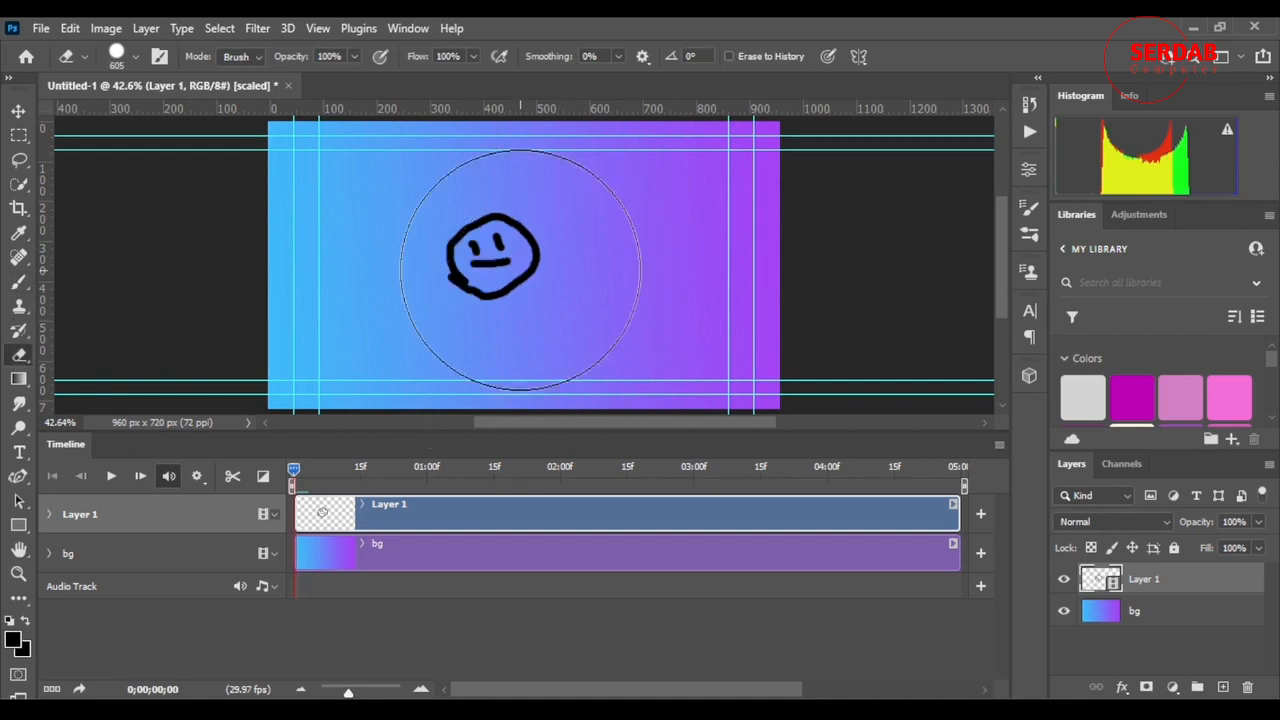
left_click(520, 269)
key("Right")
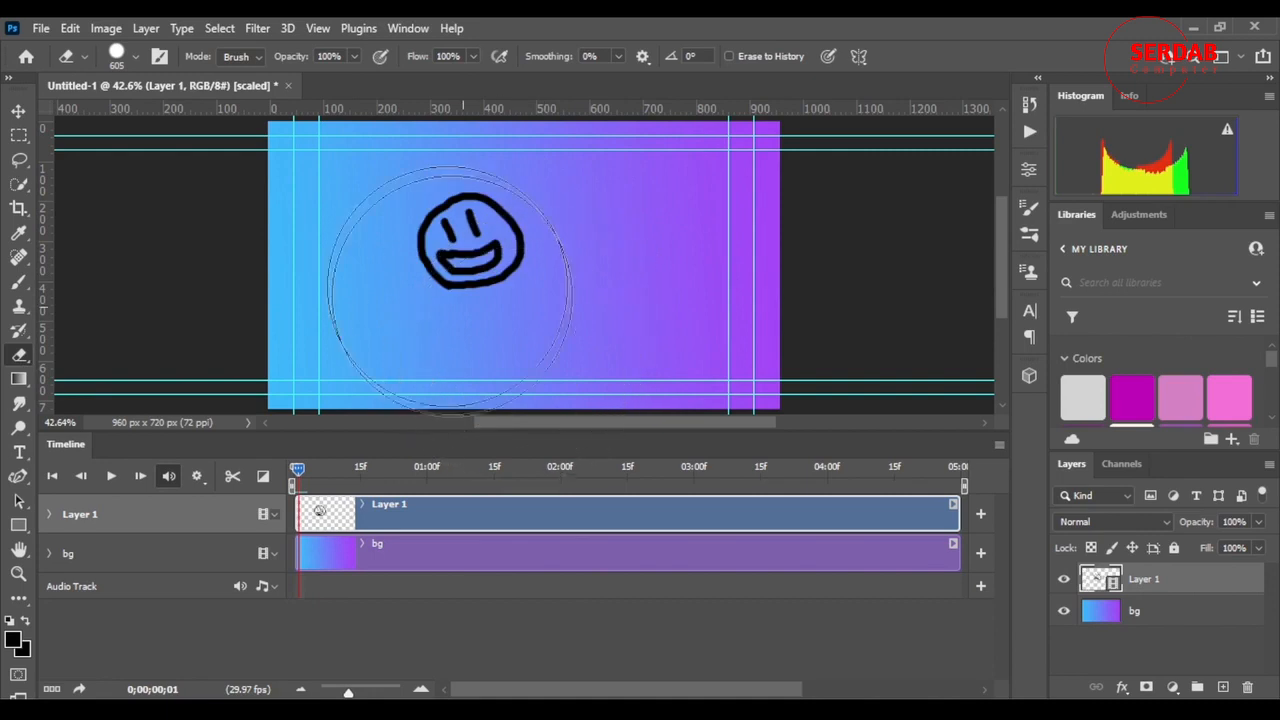
left_click(489, 287)
key("Left")
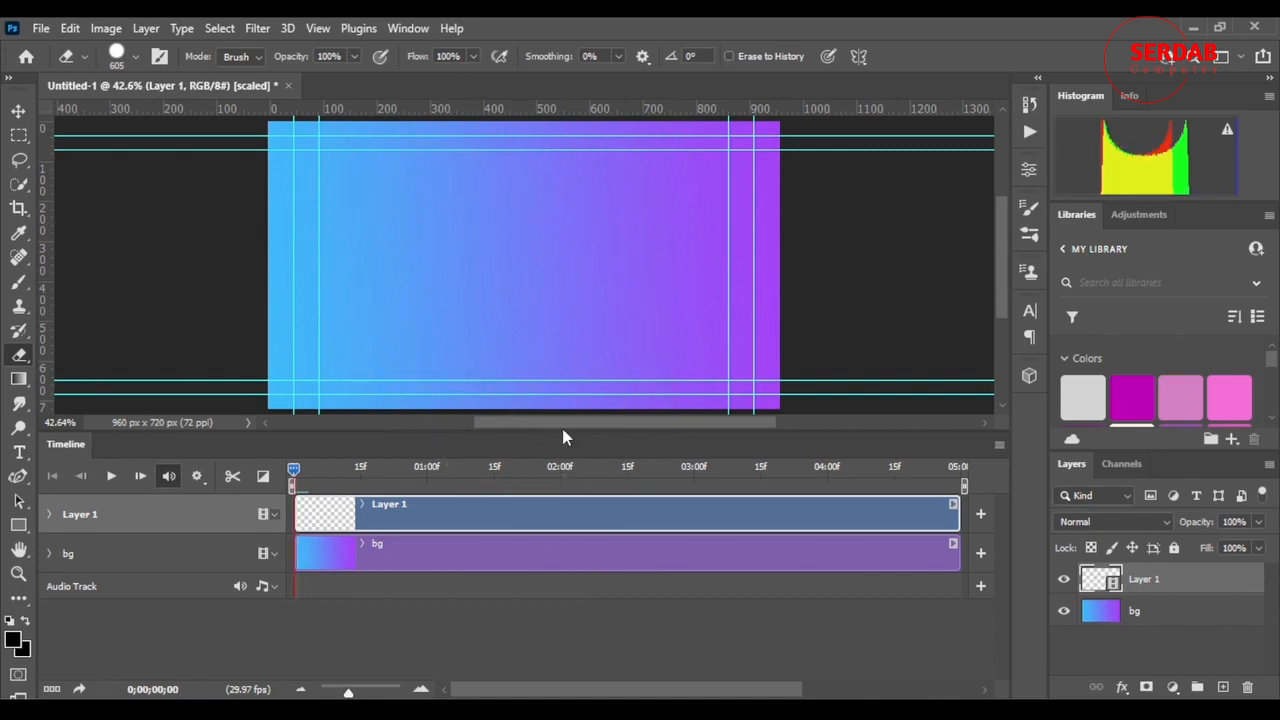
- Enable onion skins for the timeline and toggle the visibility of Layer 1 off and on again
left_click(999, 444)
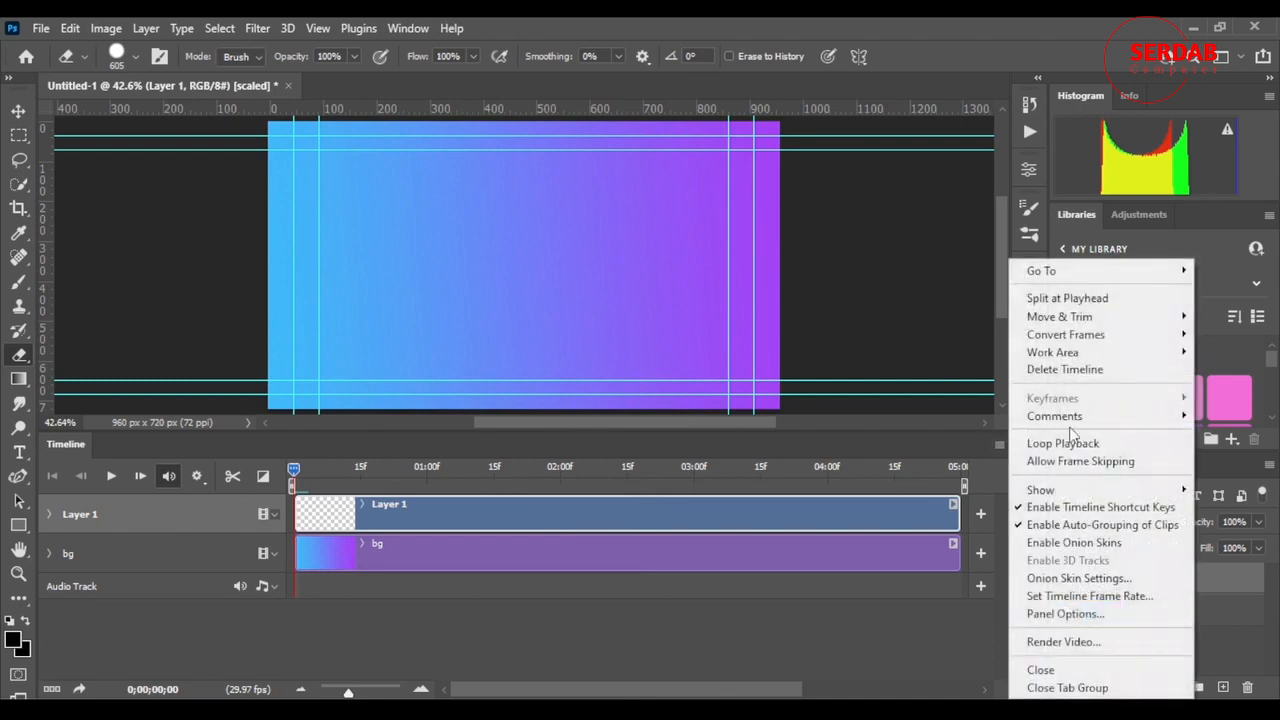
left_click(1104, 543)
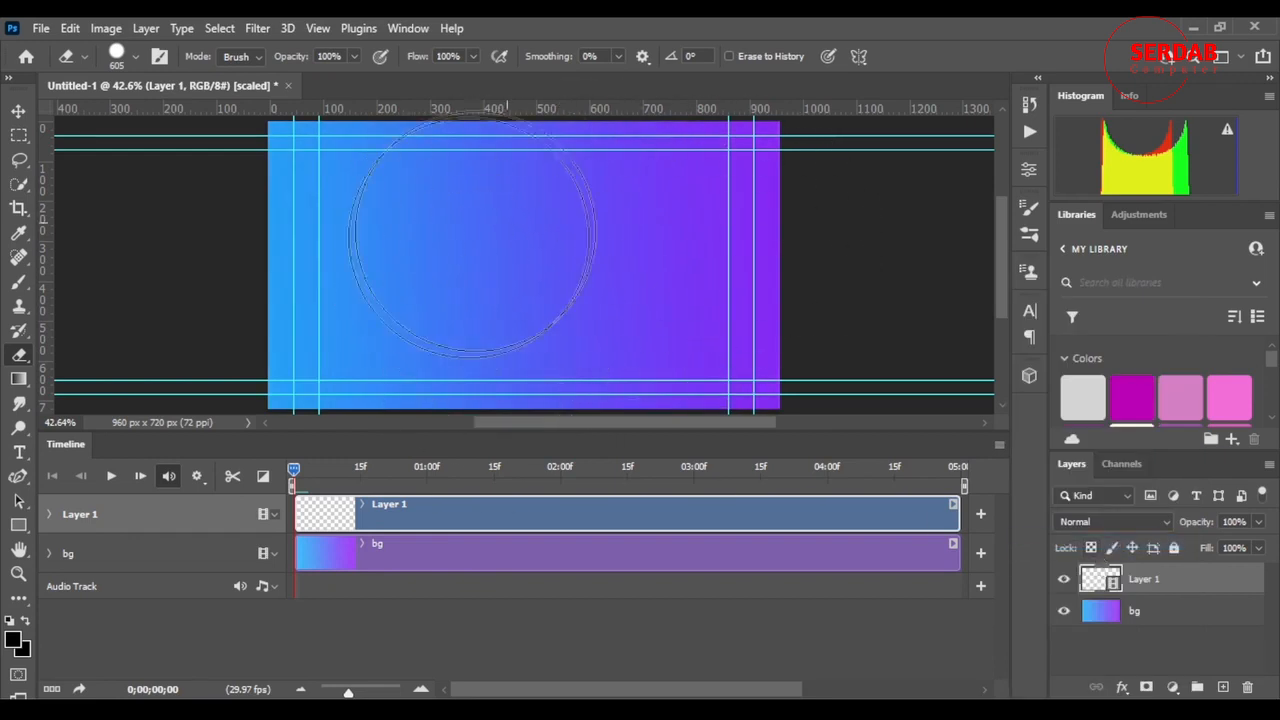
left_click(1063, 579)
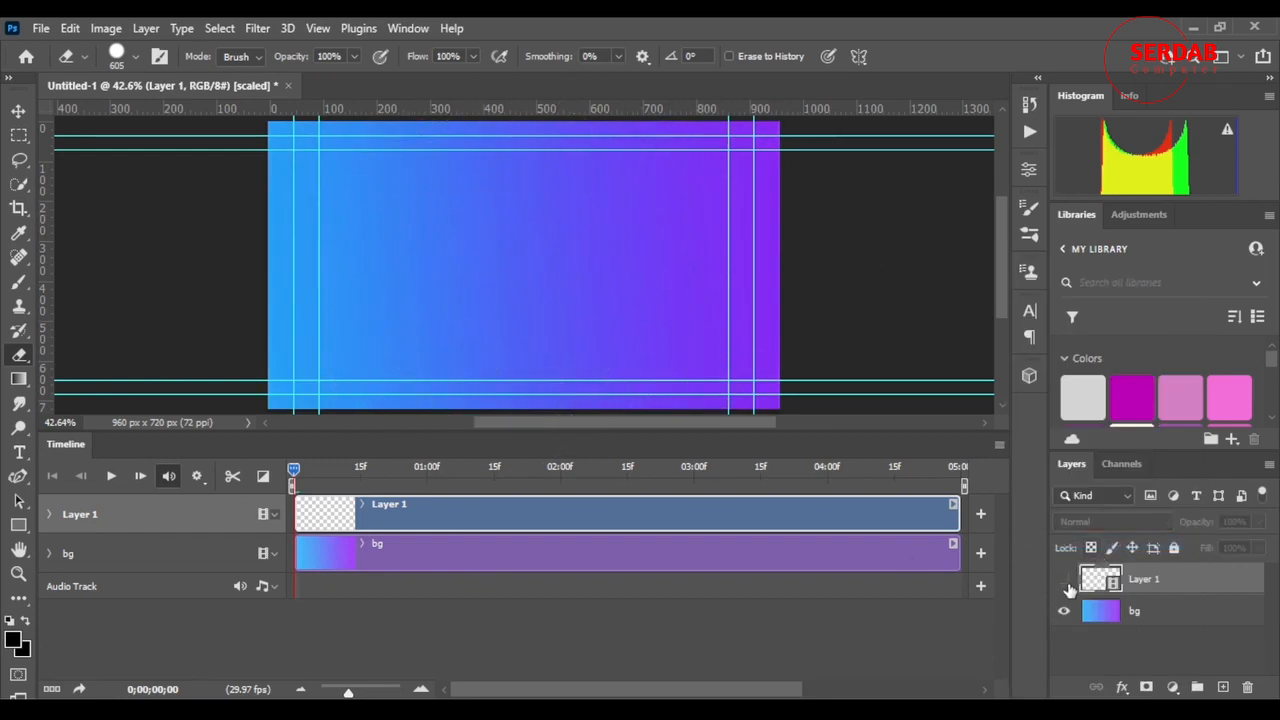
left_click(1063, 579)
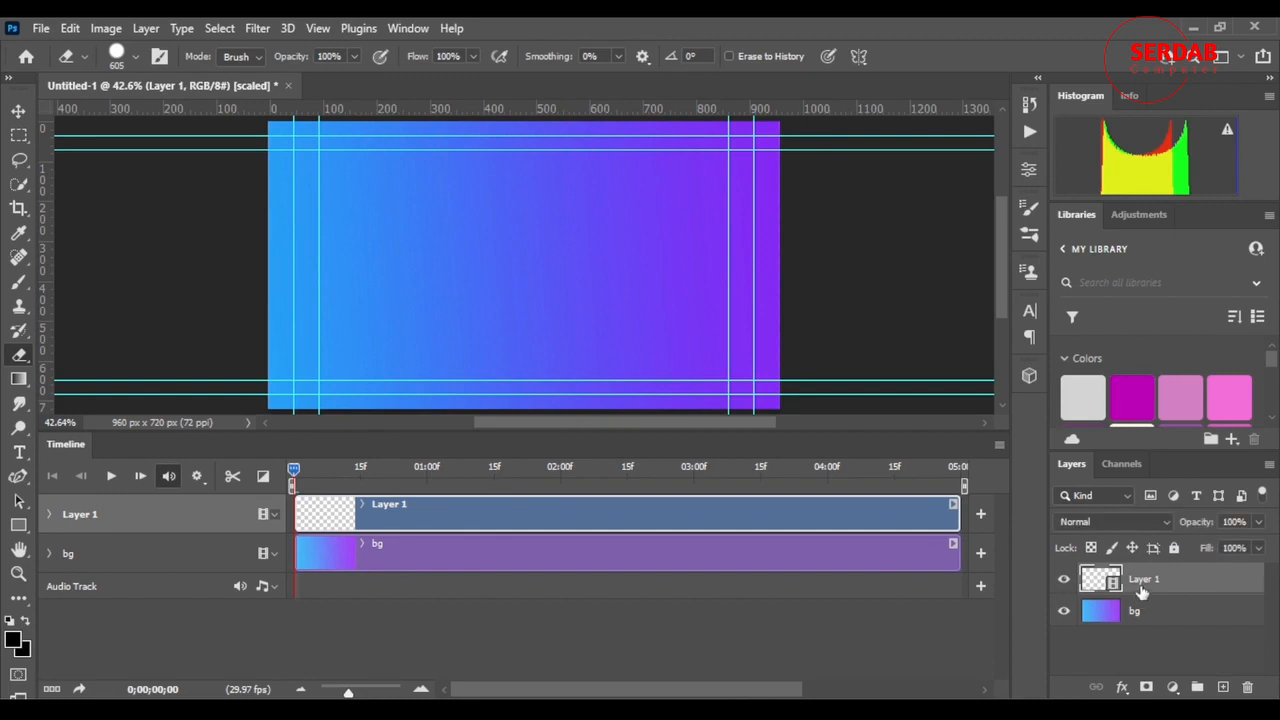
- Rename Layer 1 as animation
double_click(1142, 578)
type("an")
type("imal")
type("ion")
key("Return")
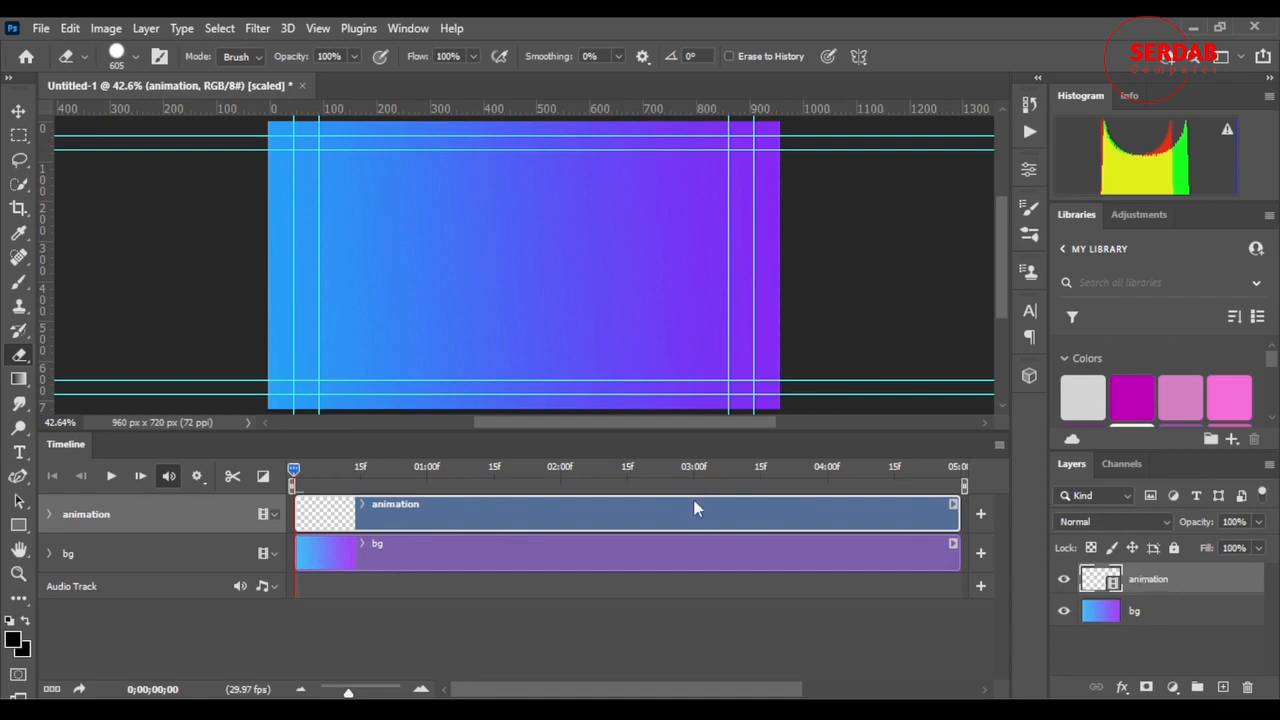
- Paint a black round face with two eyes and a slanted mouth on the animation layer's first frame, redoing the outline once
key("b")
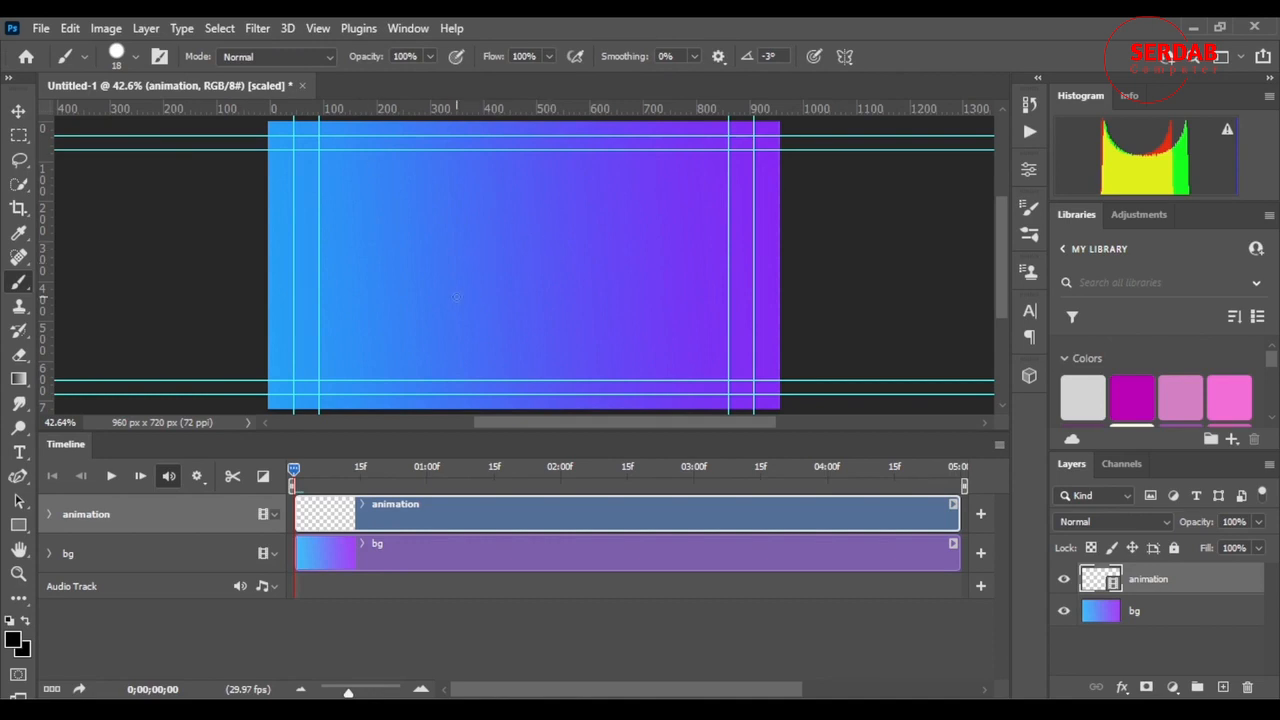
mouse_move(456, 297)
left_mouse_down()
mouse_move(401, 236)
mouse_move(434, 198)
mouse_move(476, 204)
mouse_move(512, 246)
left_mouse_up()
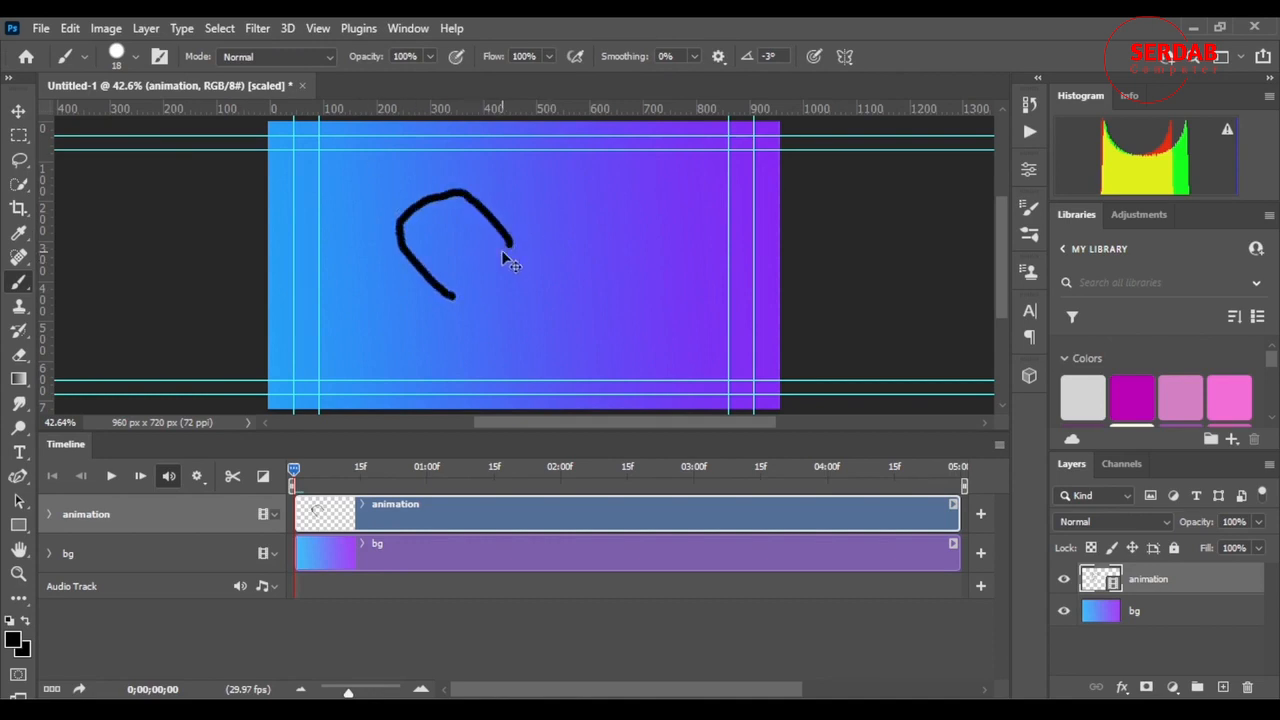
key("ctrl+z")
mouse_move(458, 298)
left_mouse_down()
mouse_move(426, 273)
mouse_move(424, 227)
mouse_move(479, 208)
mouse_move(518, 238)
mouse_move(512, 281)
mouse_move(480, 307)
mouse_move(436, 288)
left_mouse_up()
mouse_move(444, 230)
left_mouse_down()
mouse_move(453, 251)
mouse_move(471, 226)
mouse_move(470, 266)
mouse_move(490, 259)
left_mouse_up()
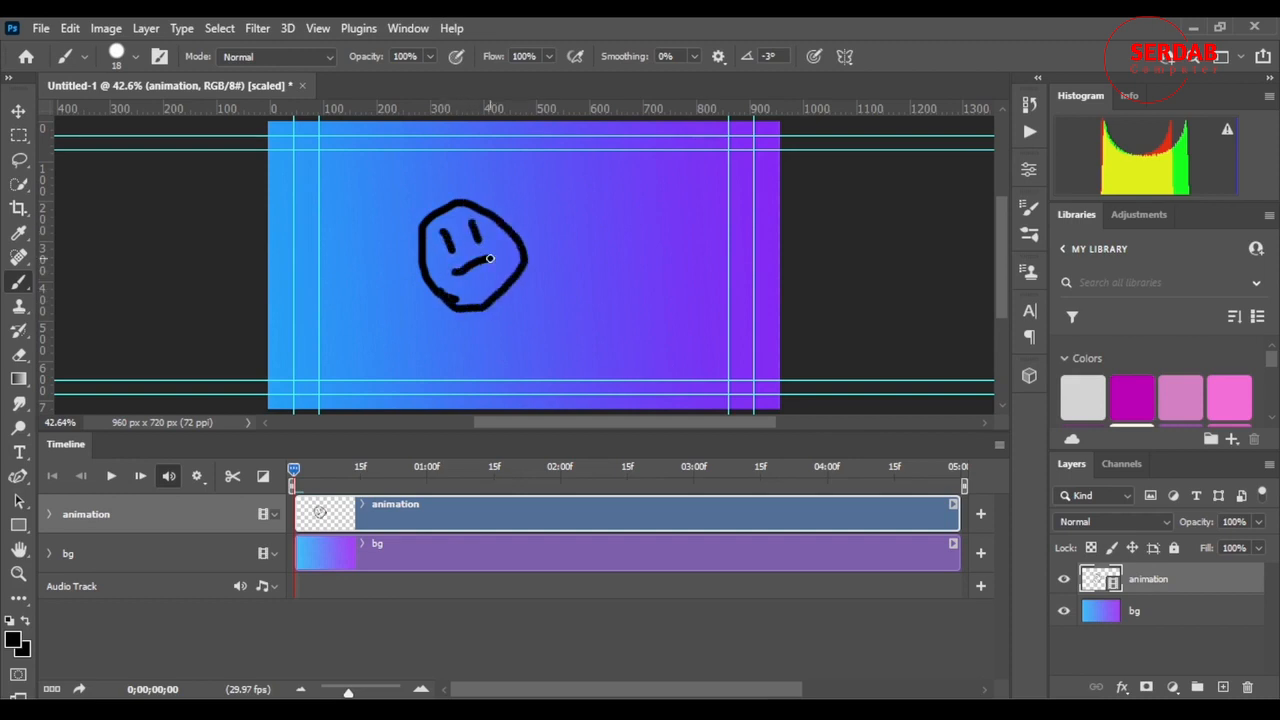
- Trace the onion-skinned face on the second frame, giving it an open smiling mouth, and advance to the following frame
key("Right")
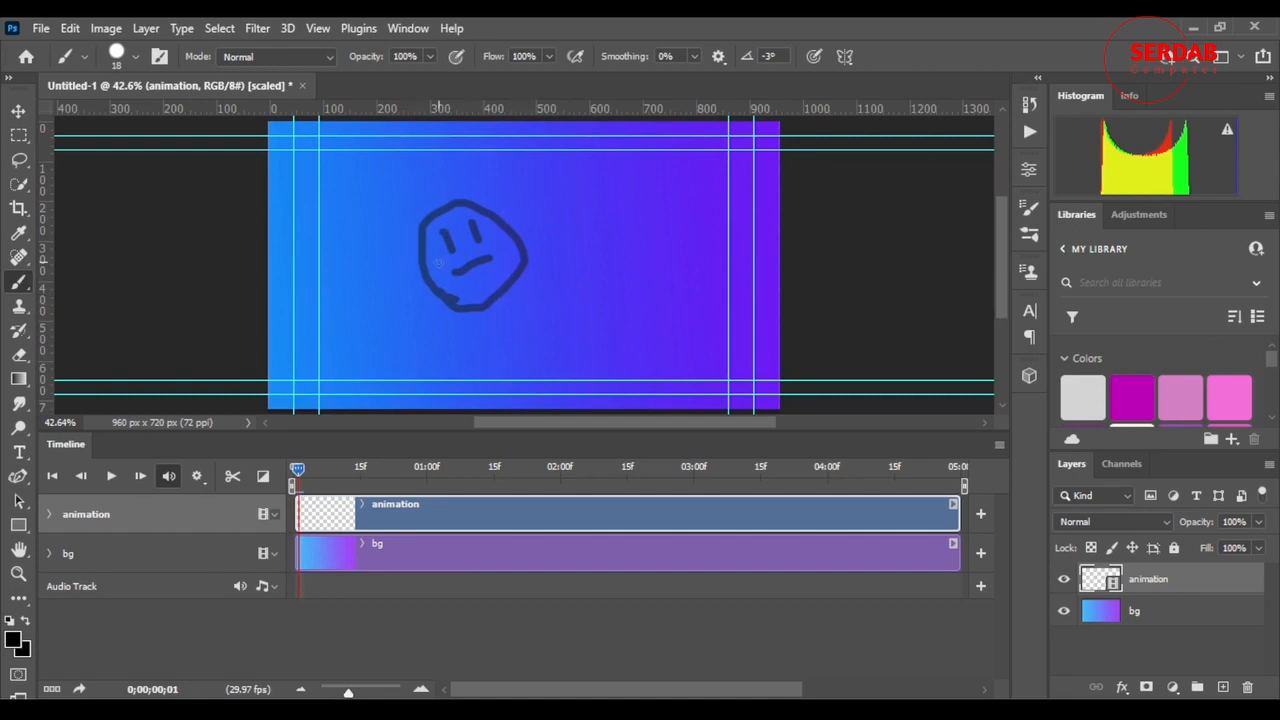
mouse_move(443, 299)
left_mouse_down()
mouse_move(421, 262)
mouse_move(420, 220)
mouse_move(452, 201)
mouse_move(484, 204)
mouse_move(524, 264)
mouse_move(508, 292)
mouse_move(470, 312)
mouse_move(431, 292)
left_mouse_up()
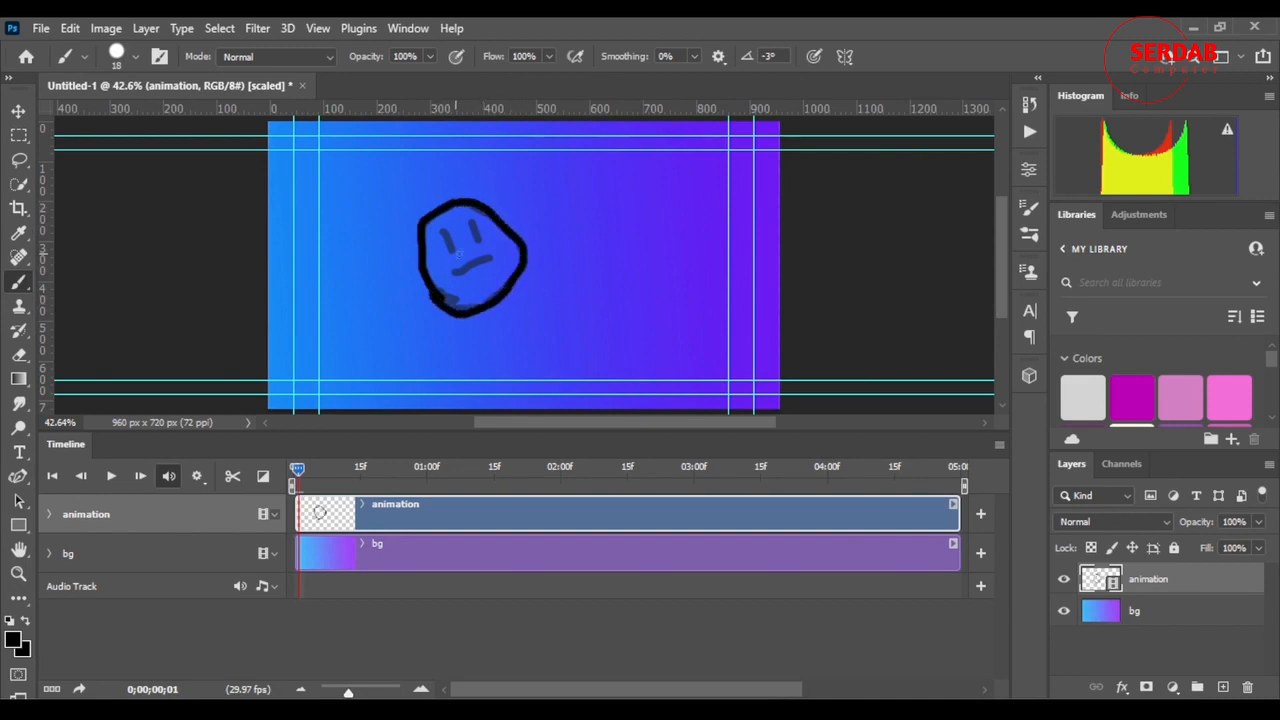
mouse_move(444, 234)
left_mouse_down()
mouse_move(475, 240)
mouse_move(458, 269)
mouse_move(487, 257)
mouse_move(488, 274)
mouse_move(487, 257)
mouse_move(455, 270)
left_mouse_up()
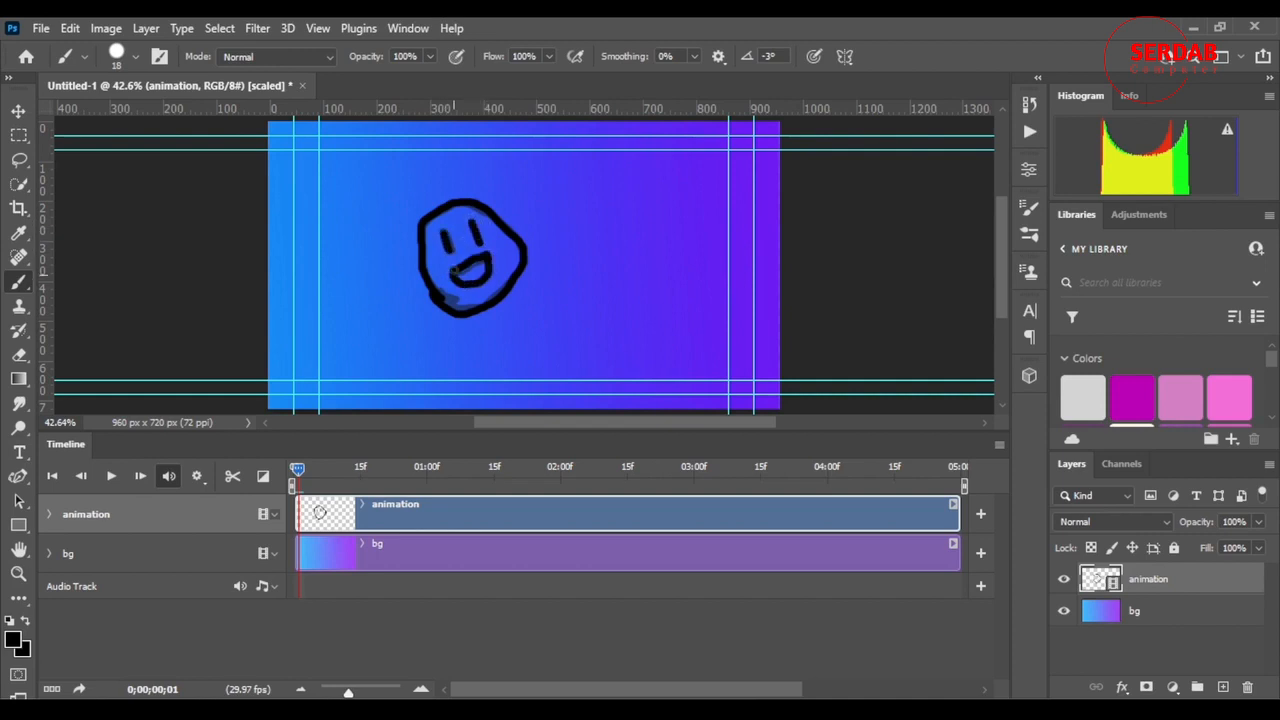
key("Right")
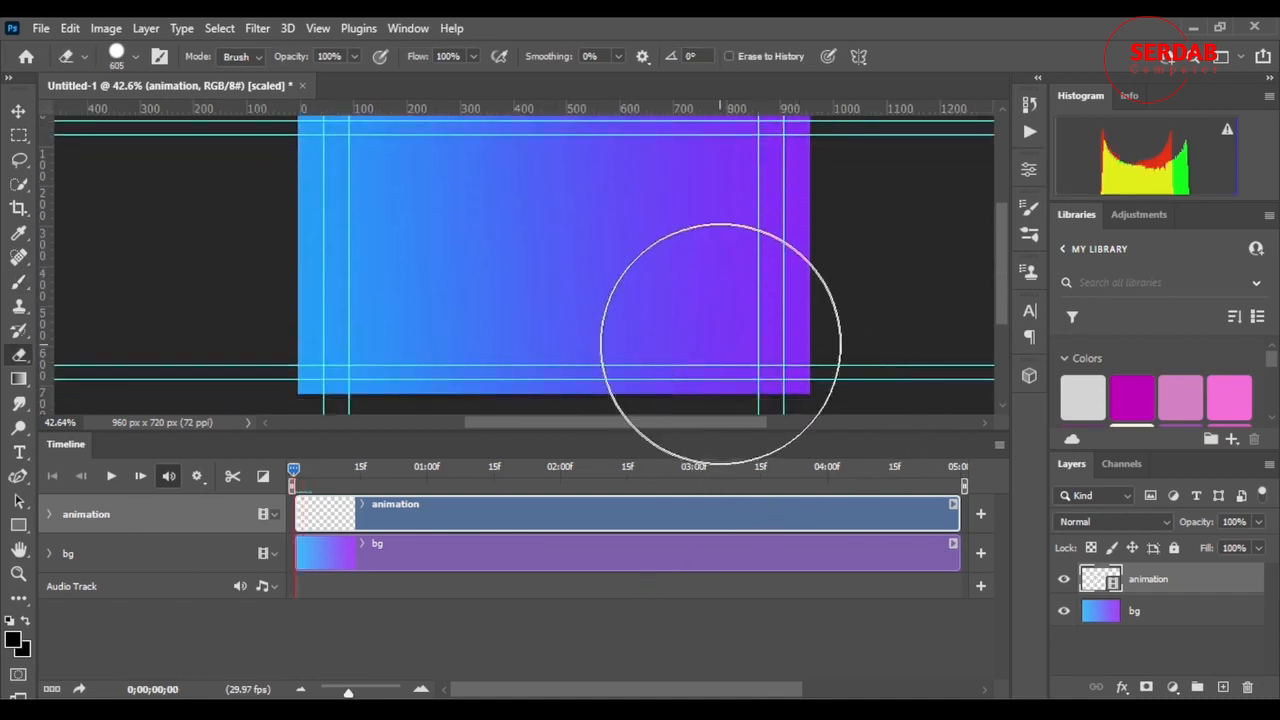
- Paint a black round face with two eyes and a slight smile on the cleared first frame of the animation layer
key("b")
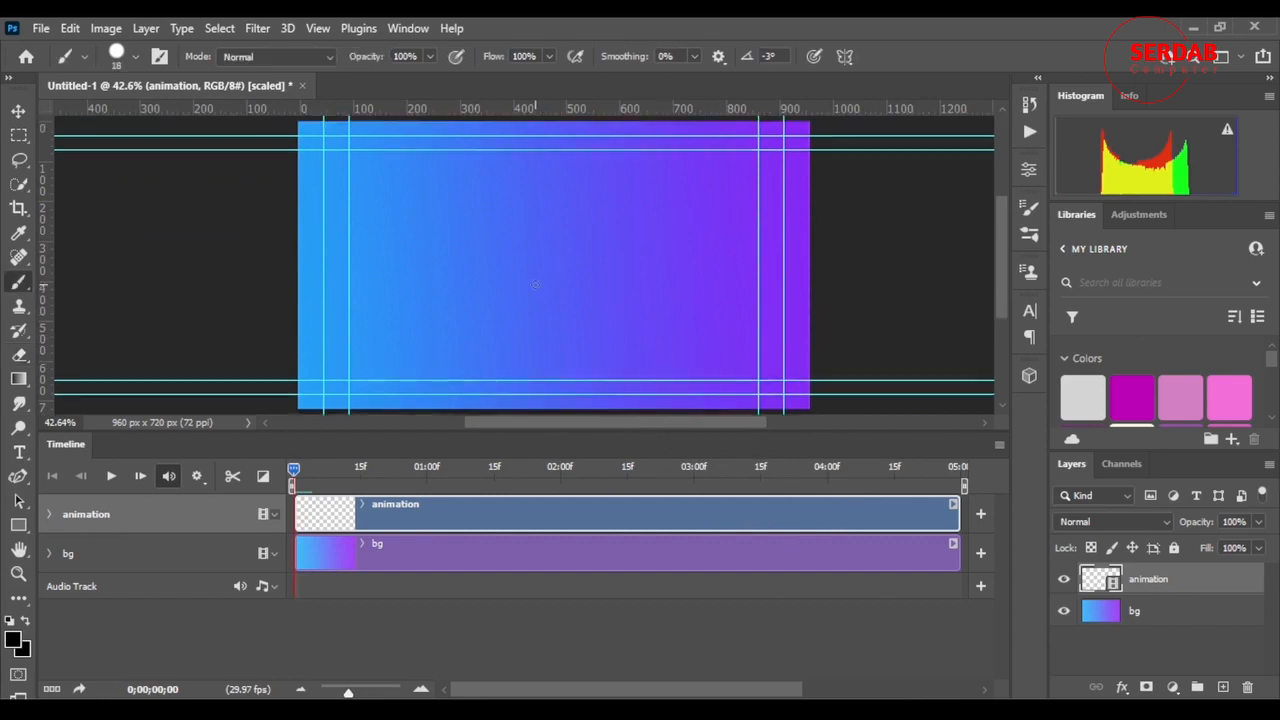
mouse_move(485, 296)
left_mouse_down()
mouse_move(462, 263)
mouse_move(463, 229)
mouse_move(500, 213)
mouse_move(539, 228)
mouse_move(553, 270)
mouse_move(537, 298)
mouse_move(478, 296)
left_mouse_up()
mouse_move(483, 241)
left_mouse_down()
mouse_move(498, 270)
mouse_move(517, 244)
mouse_move(525, 273)
left_mouse_up()
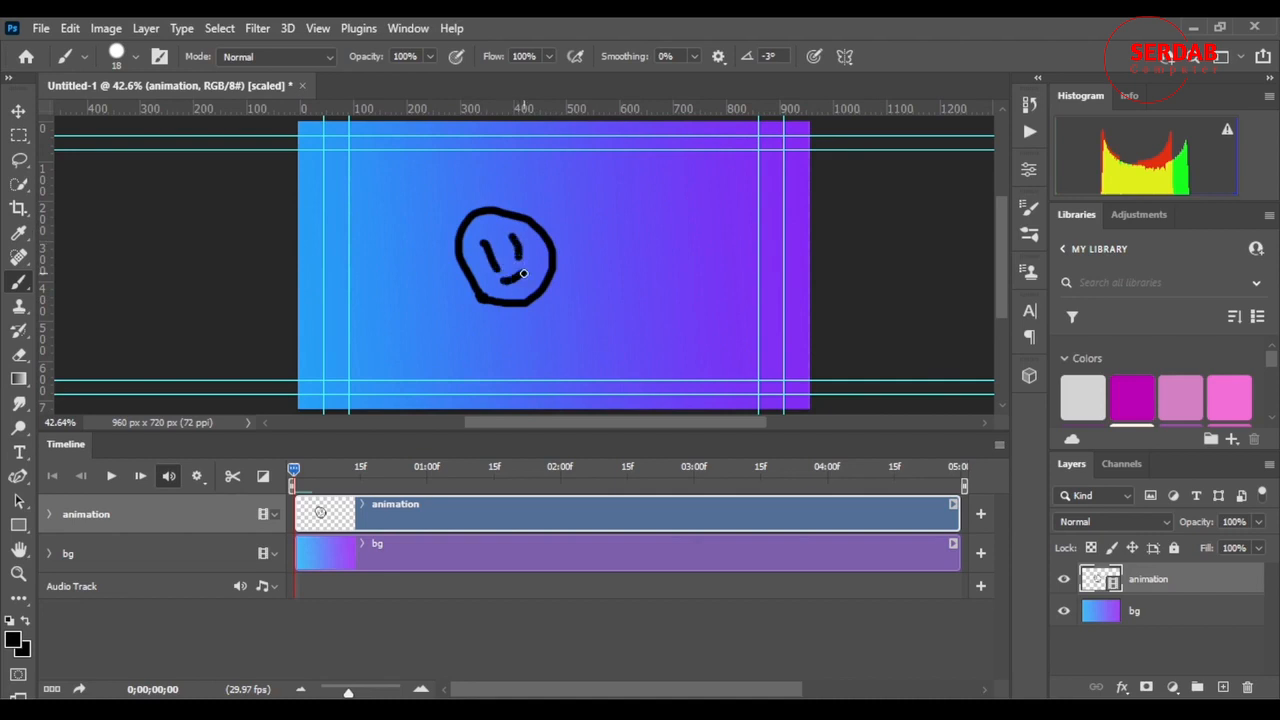
- Trace the onion-skinned face on the second frame of the animation layer, giving it two eyes and an open mouth
key("Right")
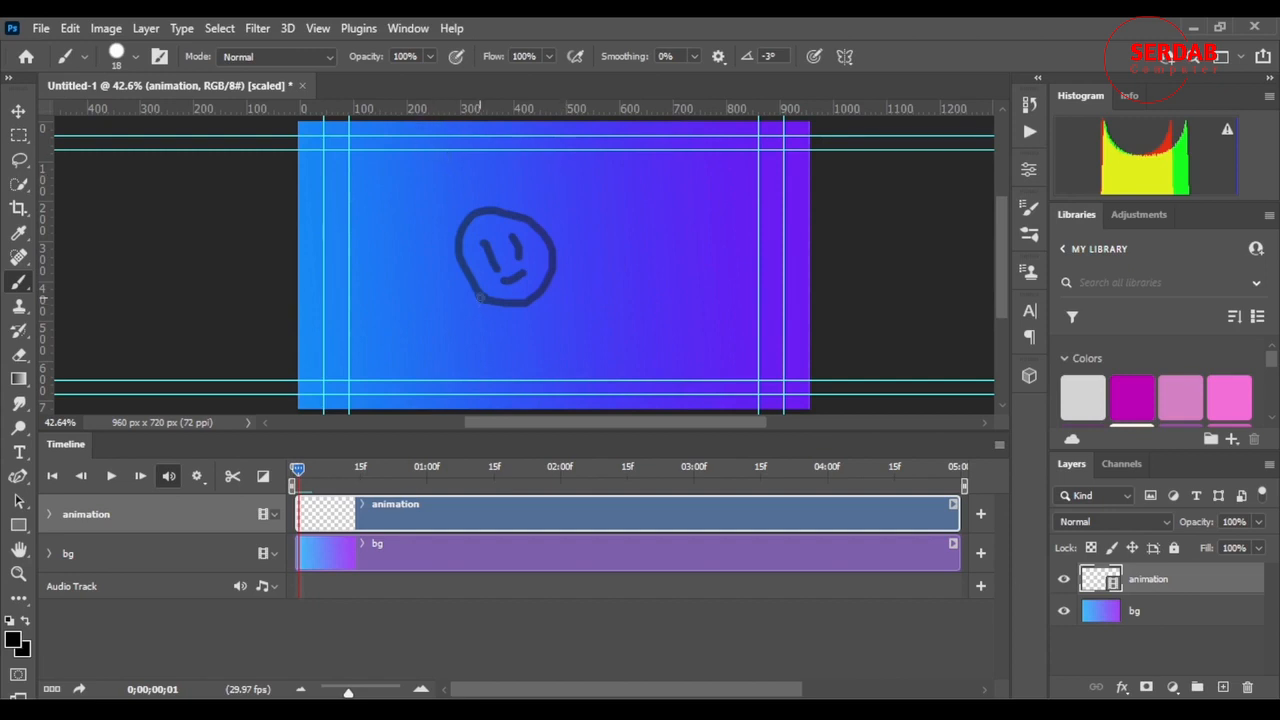
mouse_move(481, 298)
left_mouse_down()
mouse_move(463, 256)
mouse_move(466, 214)
mouse_move(505, 210)
mouse_move(540, 228)
mouse_move(555, 260)
mouse_move(538, 298)
mouse_move(502, 306)
mouse_move(480, 292)
left_mouse_up()
left_click(484, 238)
left_click_drag(484, 238, 492, 272)
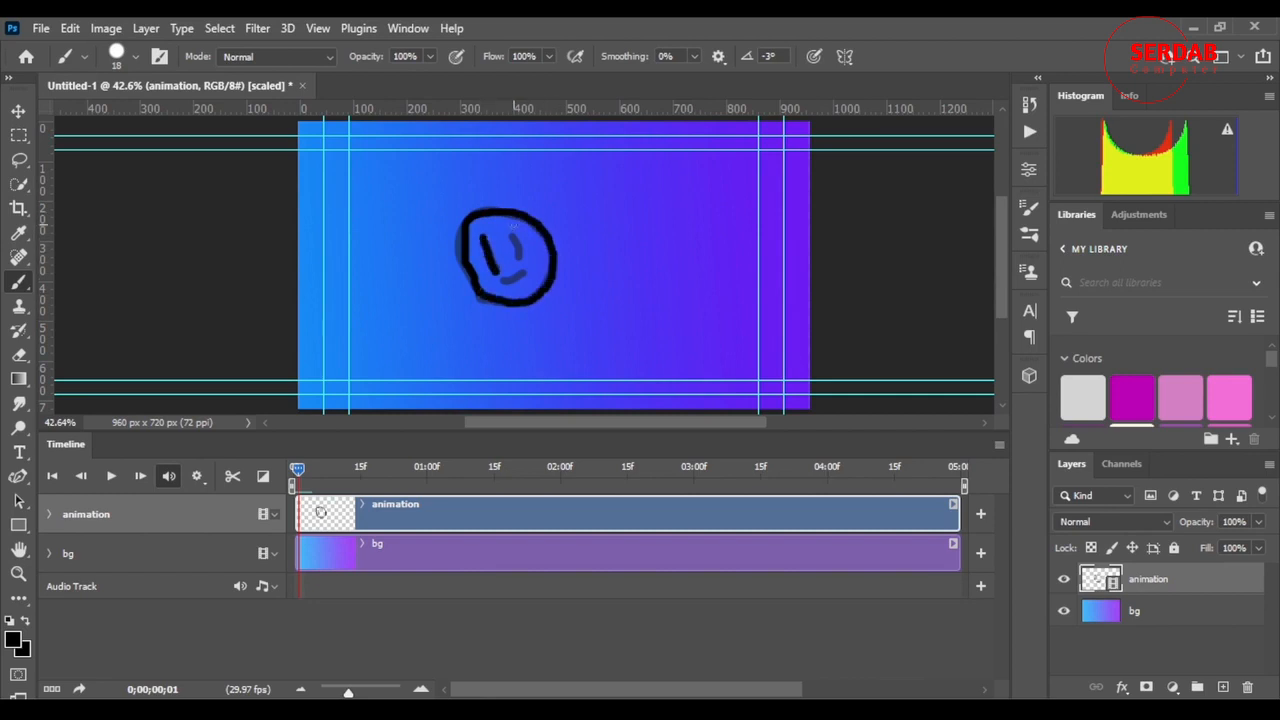
mouse_move(509, 228)
left_mouse_down()
mouse_move(516, 278)
mouse_move(532, 266)
mouse_move(512, 290)
left_mouse_up()
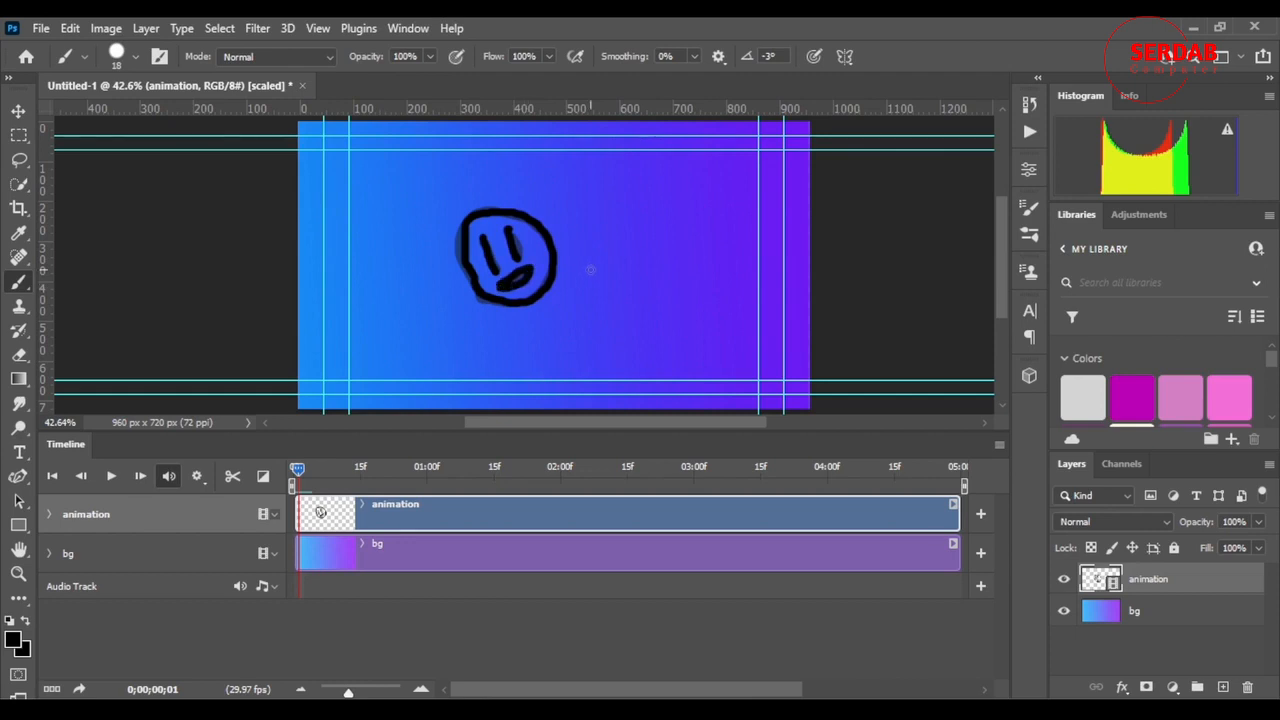
- Paint a narrower round face with short slanted eyes and a wide smile on the third frame, over the onion-skinned one
key("Right")
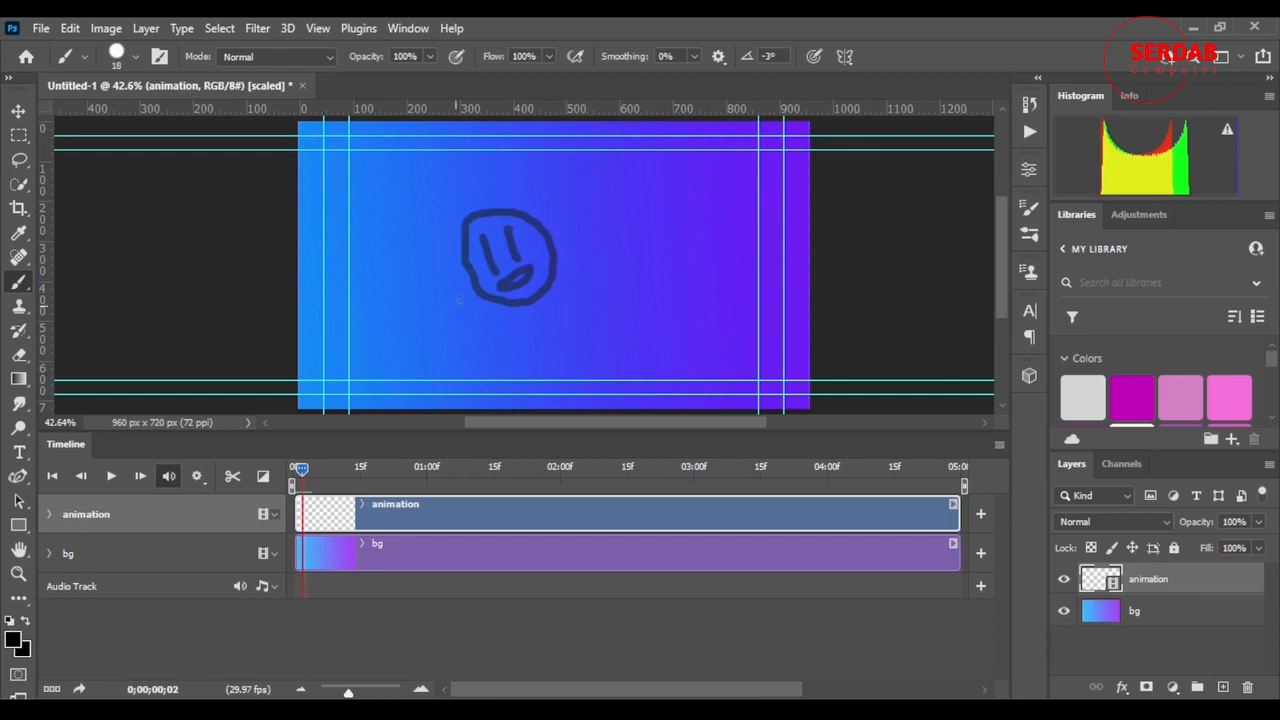
mouse_move(477, 294)
left_mouse_down()
mouse_move(465, 228)
mouse_move(509, 212)
mouse_move(535, 231)
mouse_move(542, 289)
mouse_move(481, 291)
left_mouse_up()
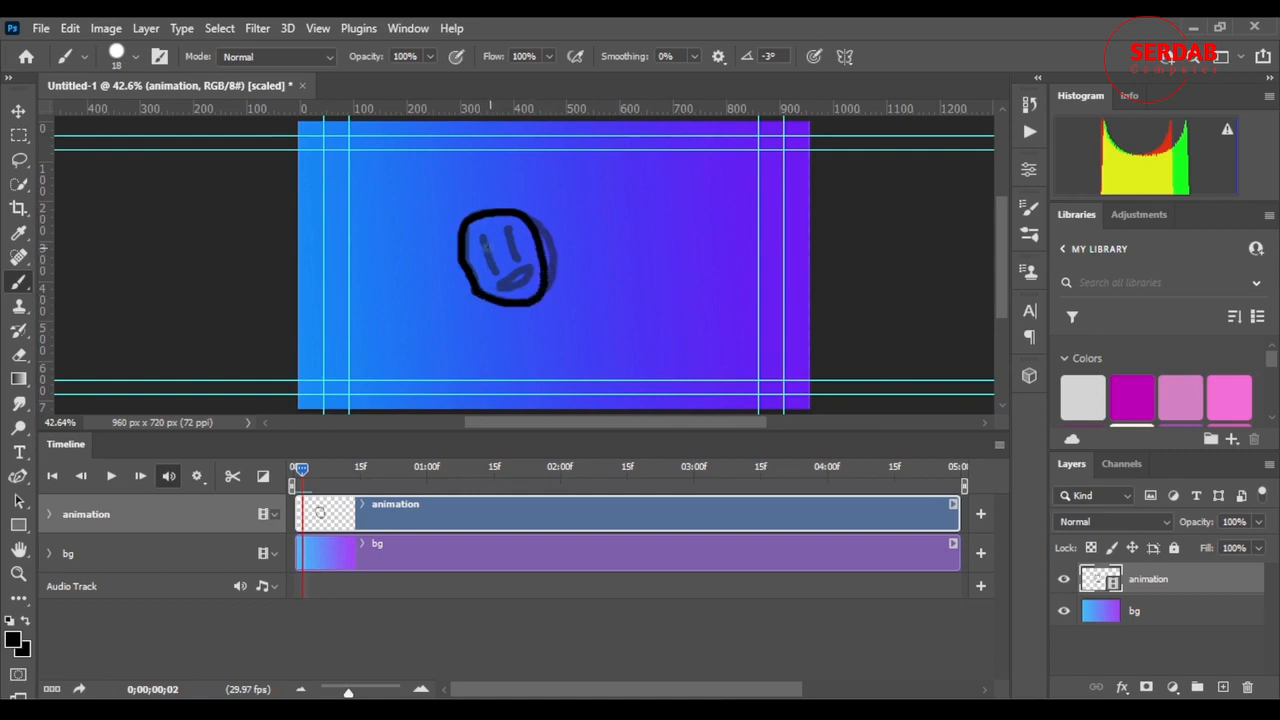
mouse_move(479, 238)
left_mouse_down()
mouse_move(486, 256)
mouse_move(504, 248)
mouse_move(494, 274)
mouse_move(512, 282)
mouse_move(512, 228)
left_mouse_up()
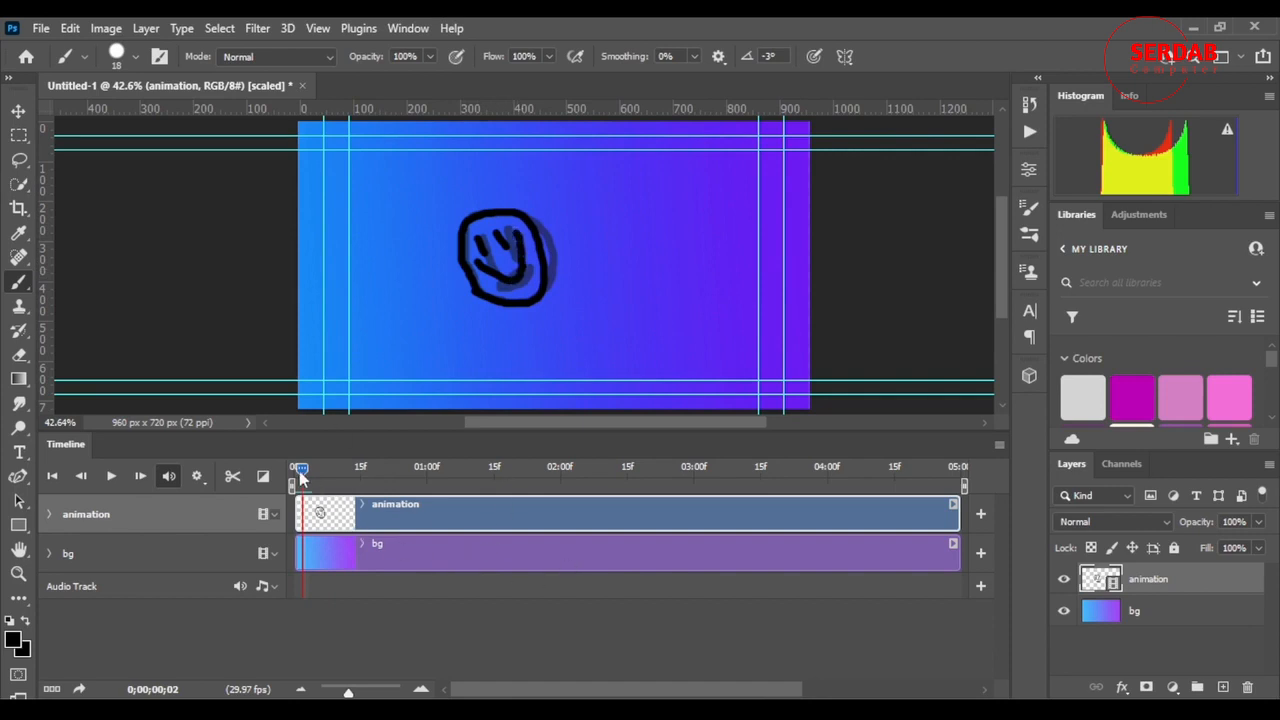
- Return the playhead to the first frame and disable onion skins
left_click_drag(301, 470, 289, 470)
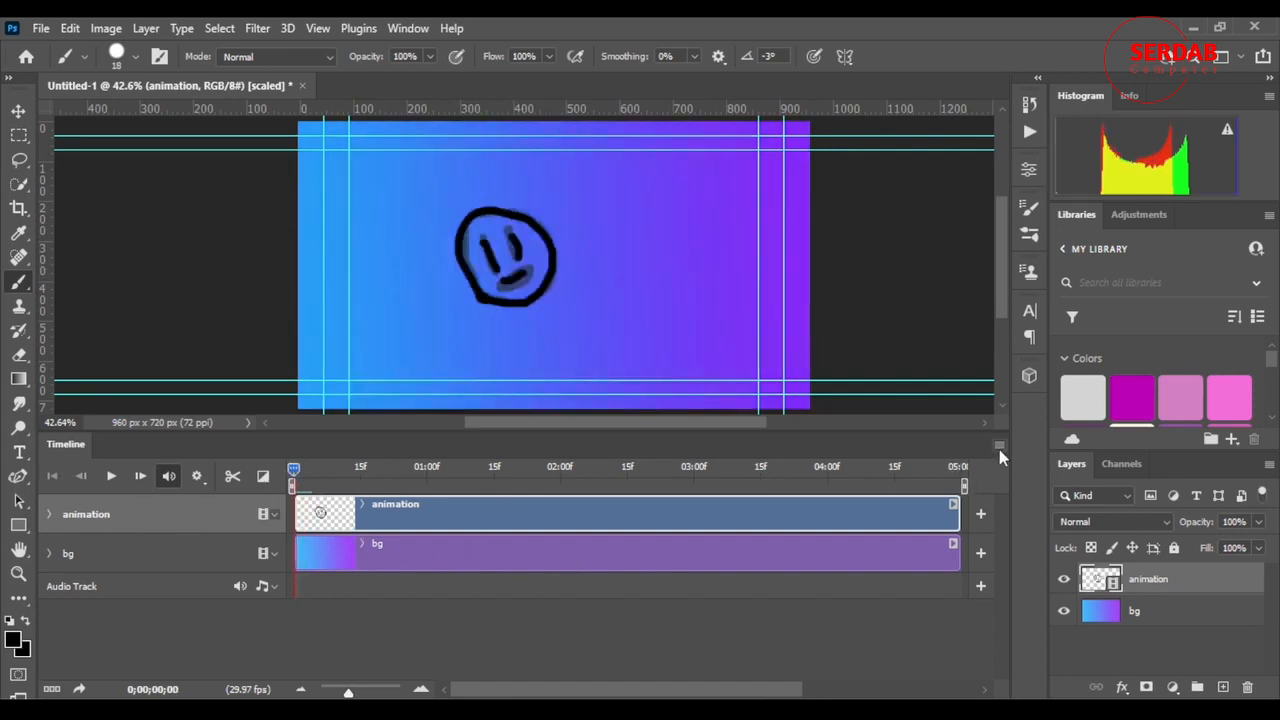
left_click(999, 446)
left_click(1100, 541)
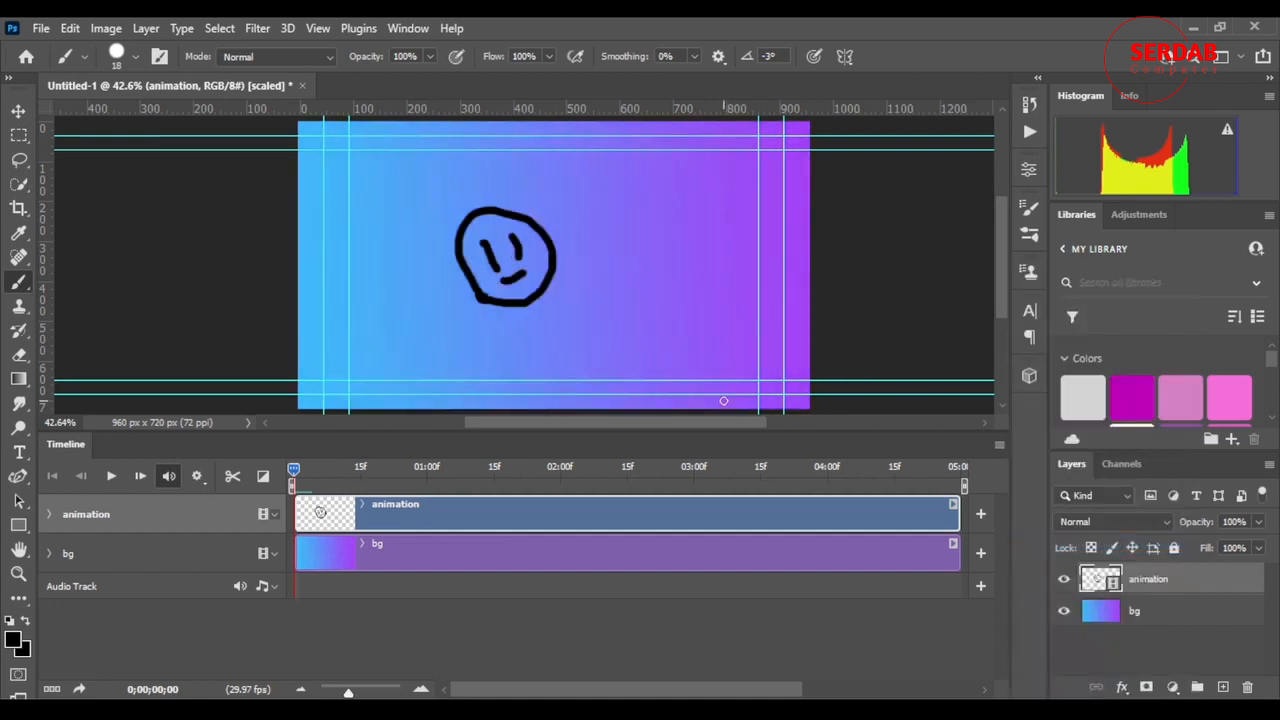
- Step through the three drawn frames and back to the first to review the face's movement
key("Right")
key("Right")
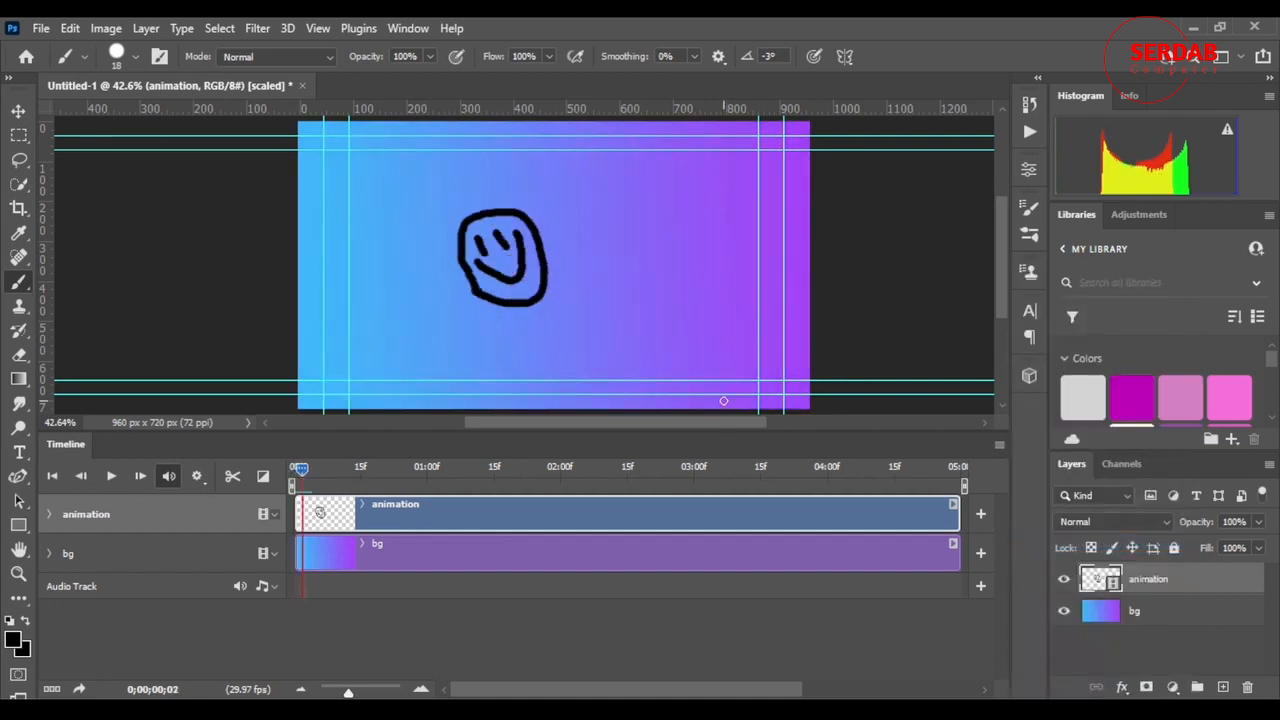
key("Left")
key("Left")
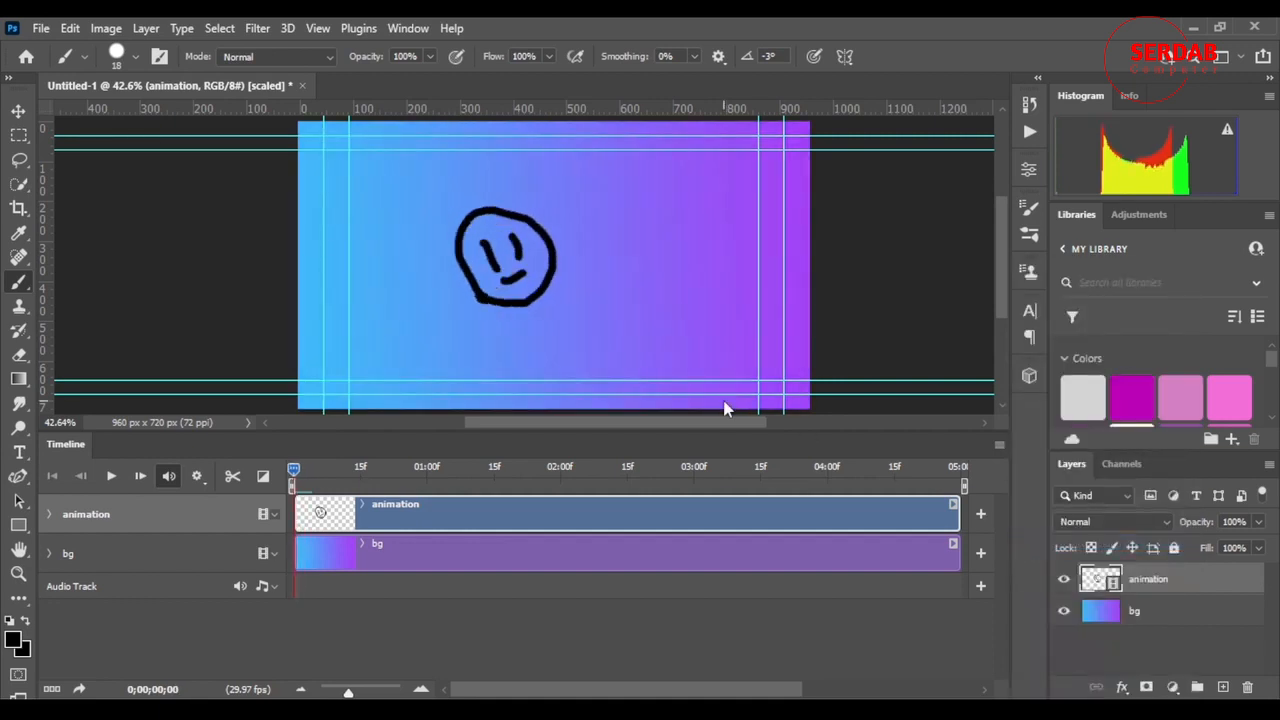
- Erase the faces from the first three frames of the animation layer and return the playhead to the first frame
left_click(19, 355)
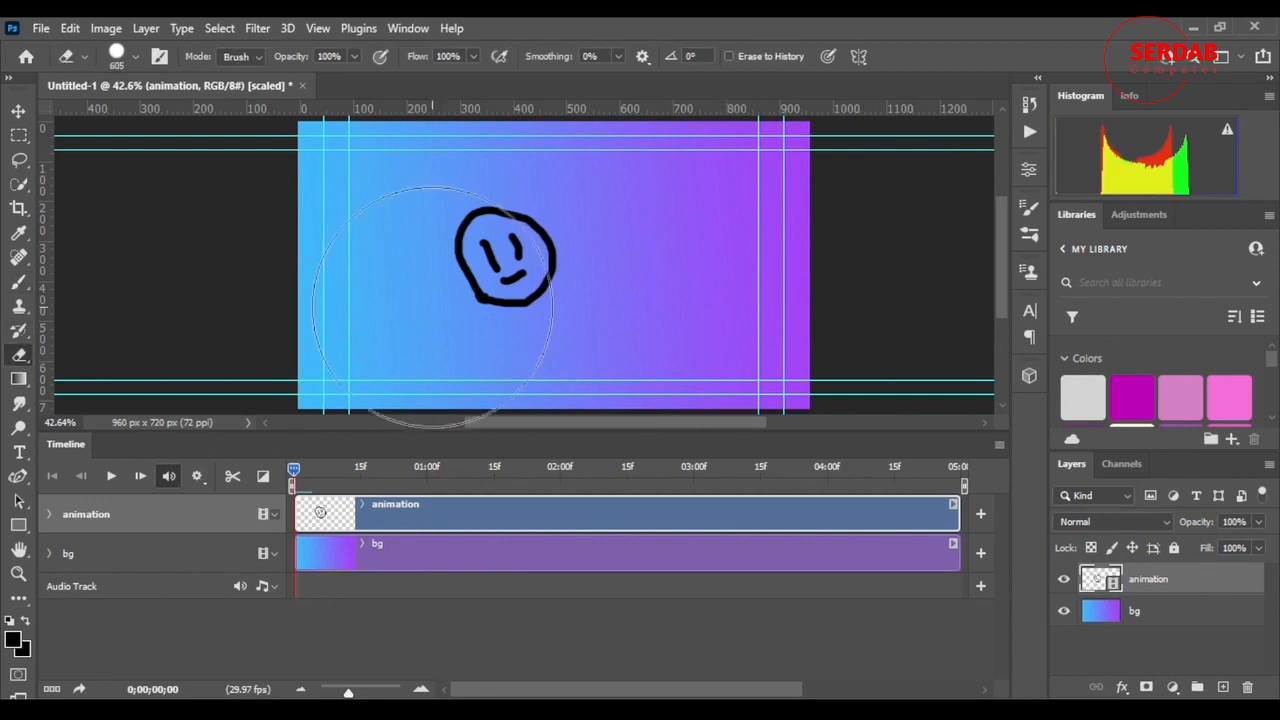
left_click(528, 252)
key("Right")
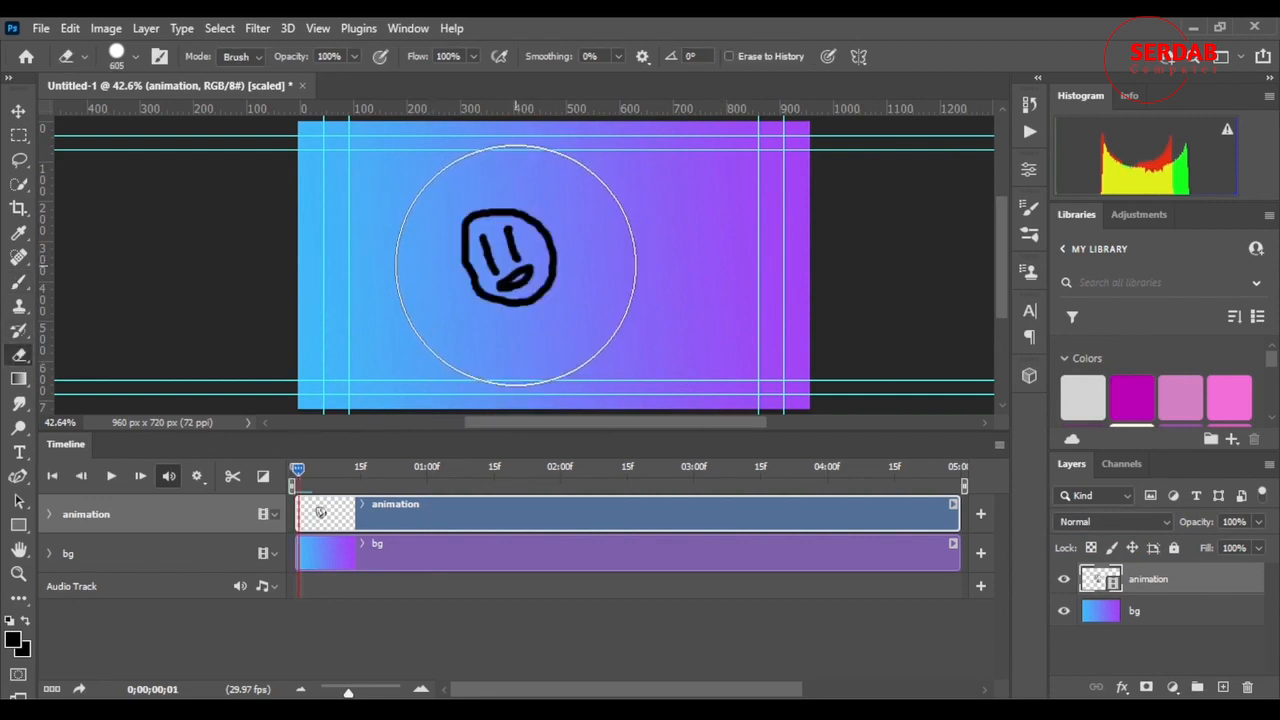
left_click(516, 262)
key("Right")
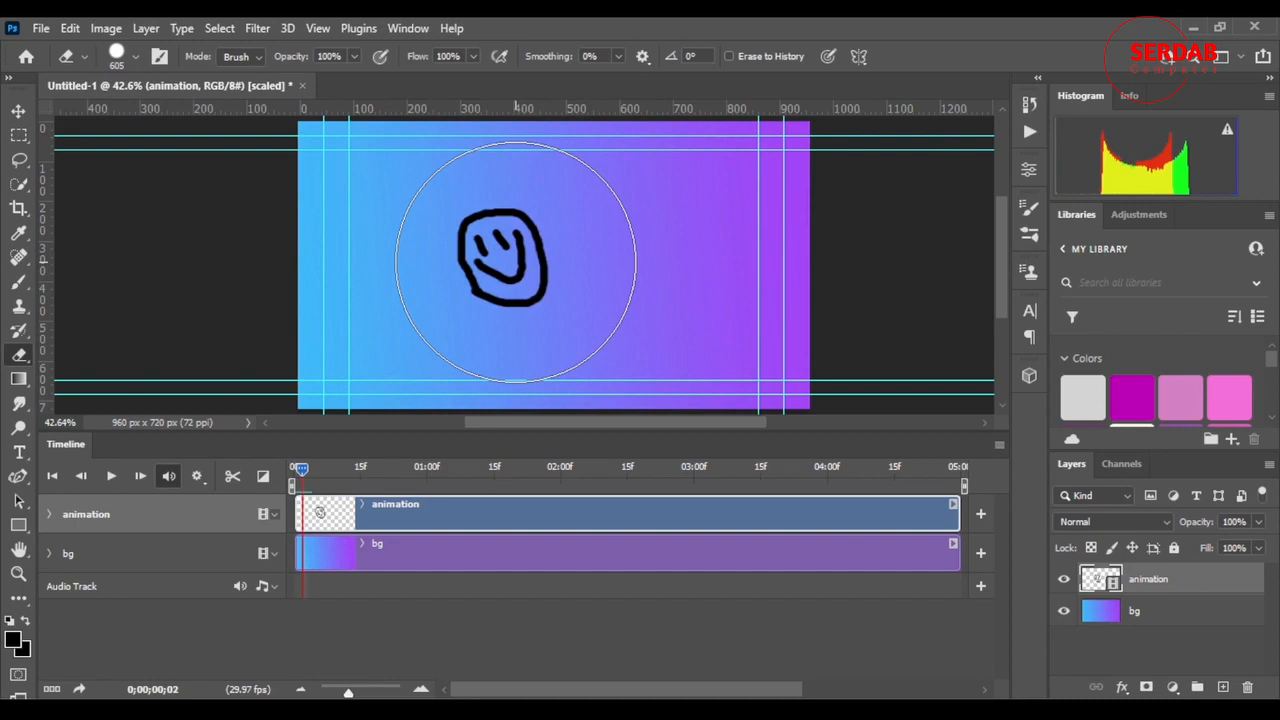
left_click(516, 262)
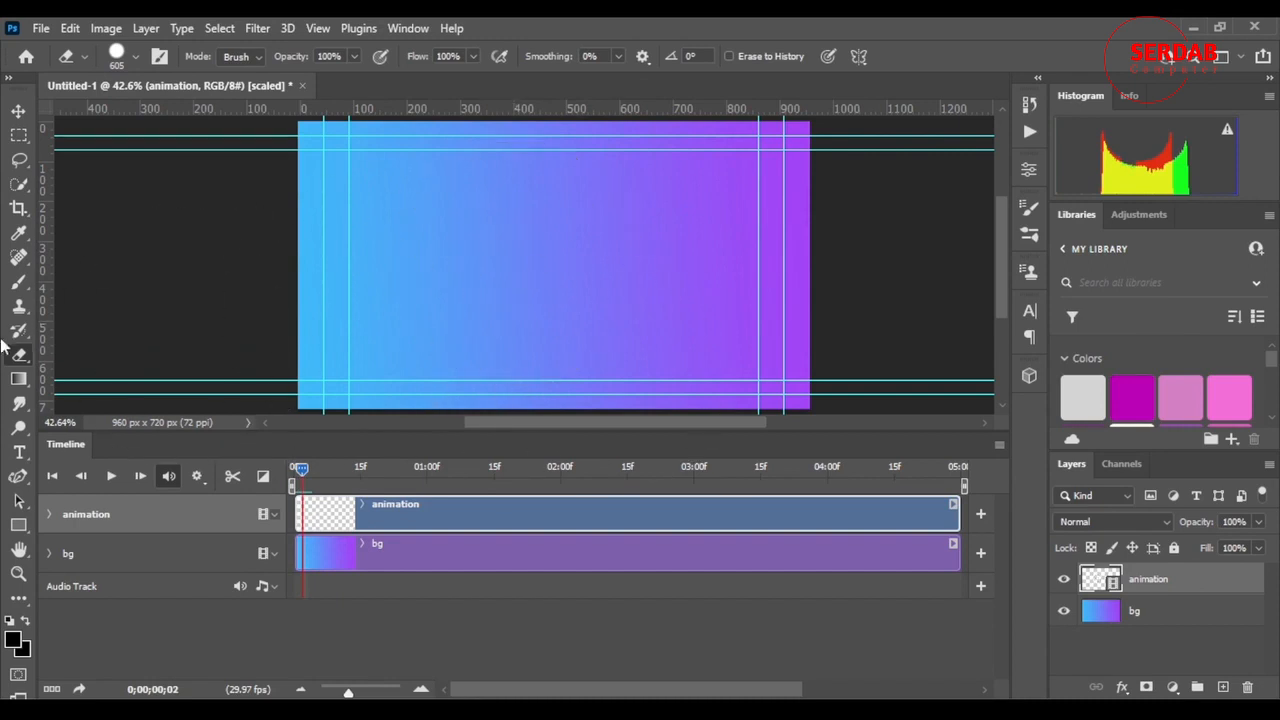
left_click(293, 468)
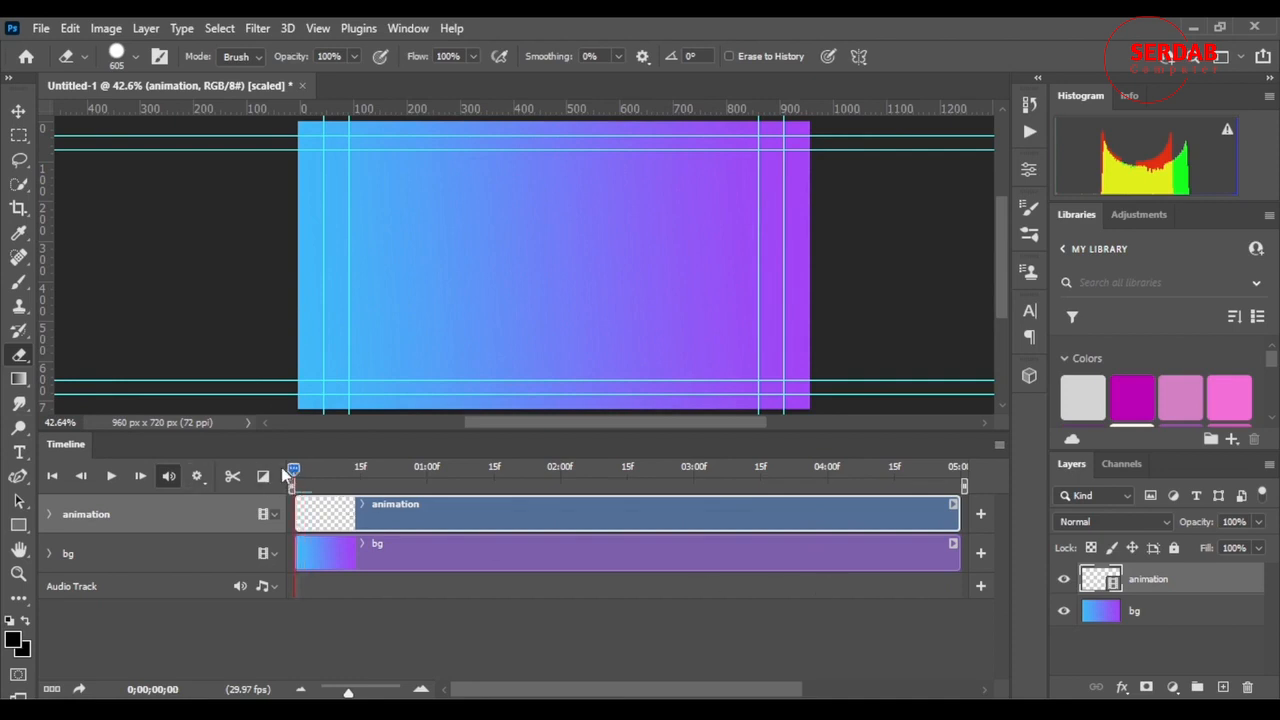
left_click(985, 689)
left_click_drag(772, 689, 759, 689)
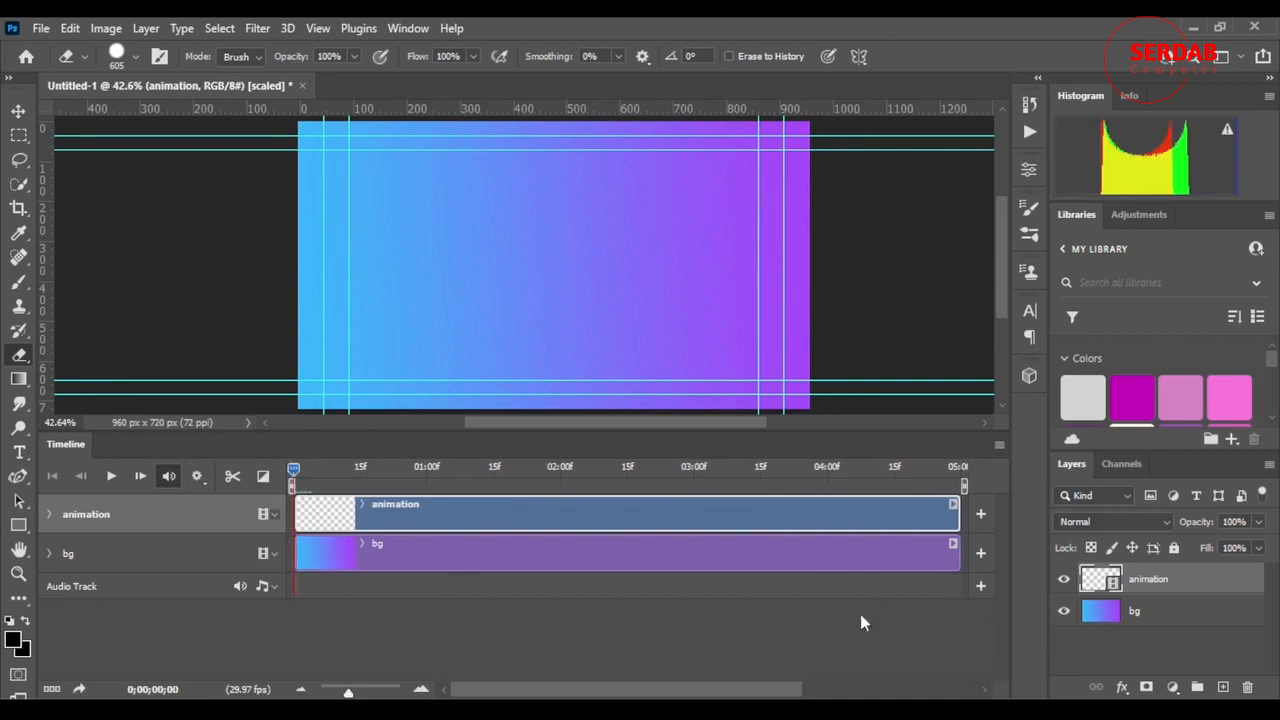
left_click(998, 445)
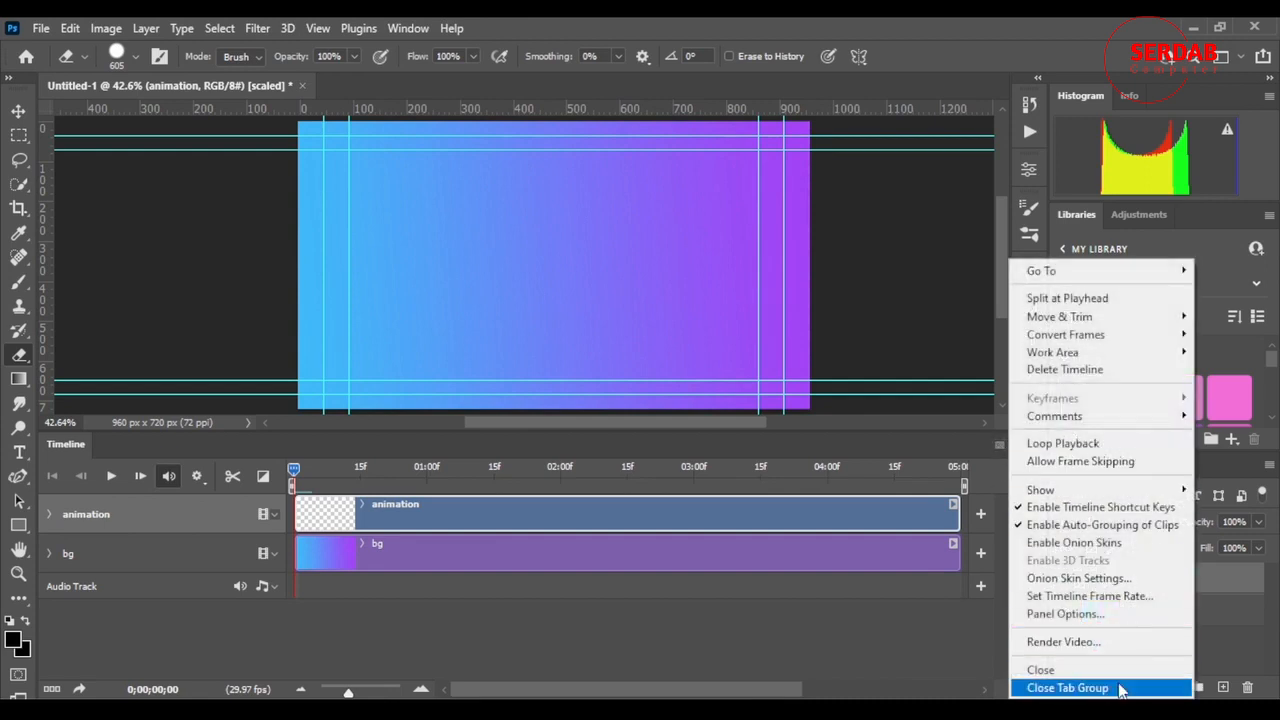
left_click(998, 445)
left_click(998, 447)
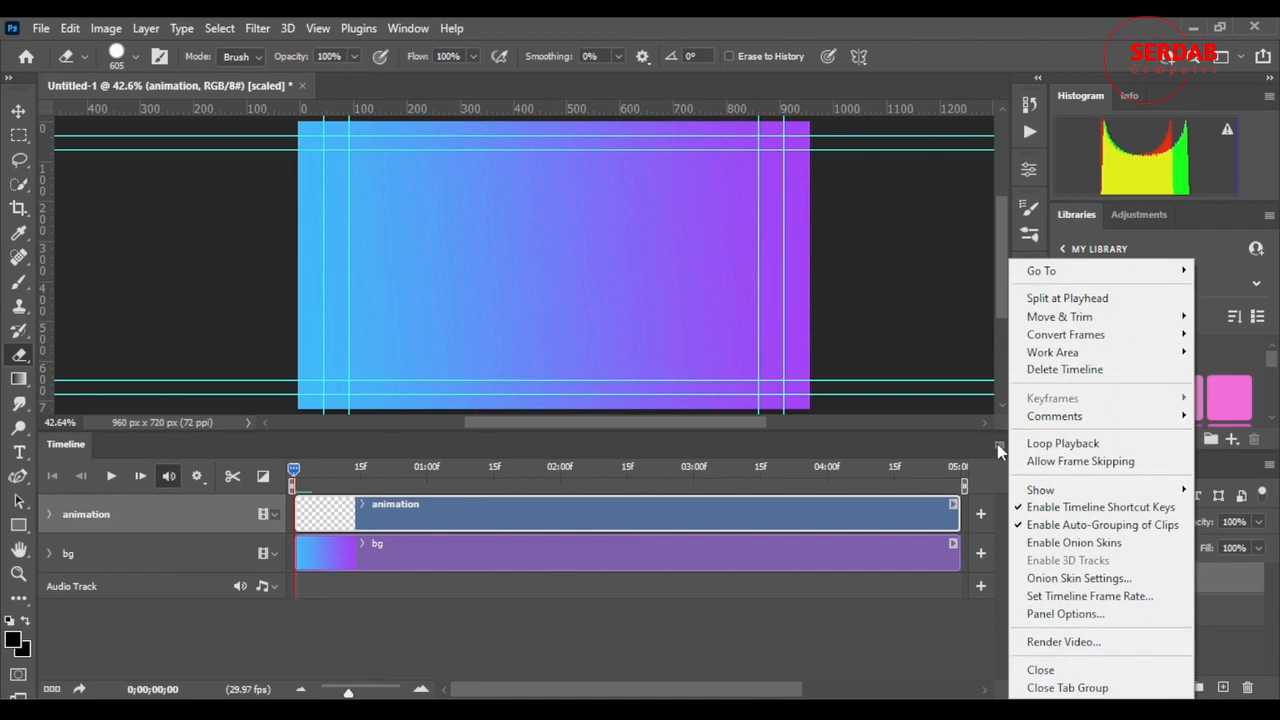
left_click(948, 636)
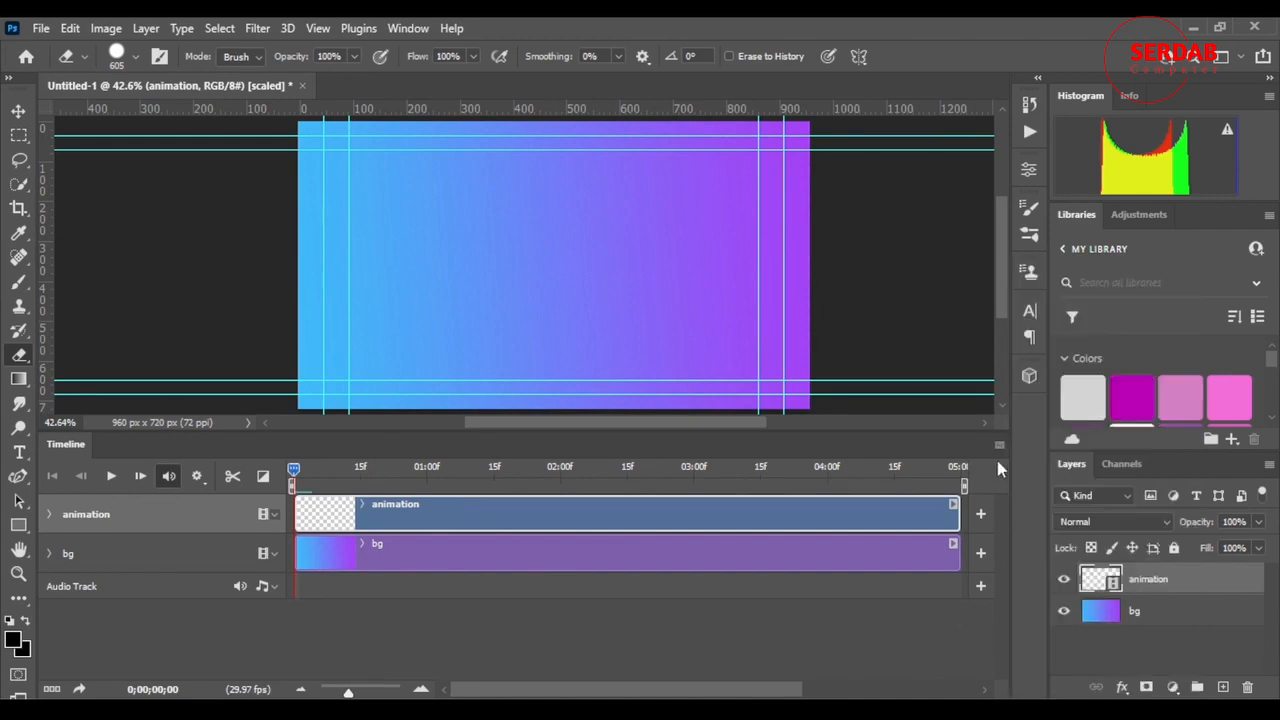
- Enable onion skins through their settings, trying a maximum opacity of 90% before setting it to 50% and accepting
left_click(998, 446)
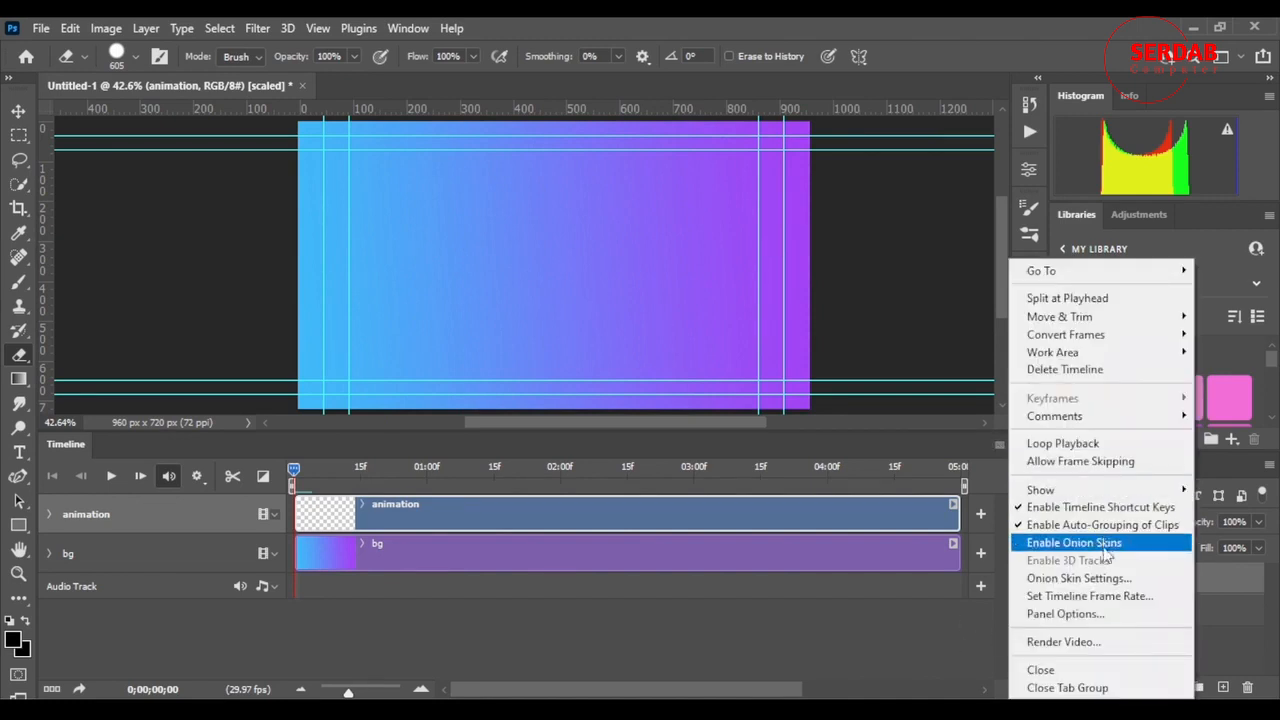
left_click(1070, 578)
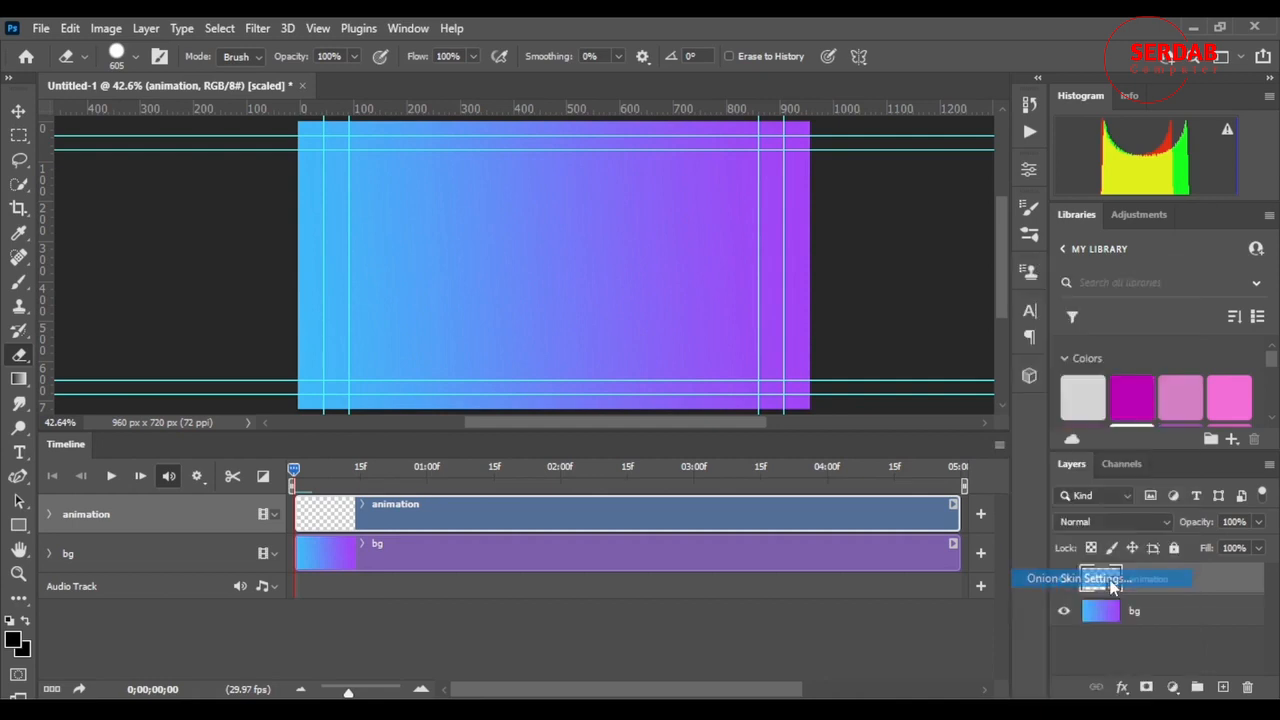
left_click_drag(617, 155, 864, 161)
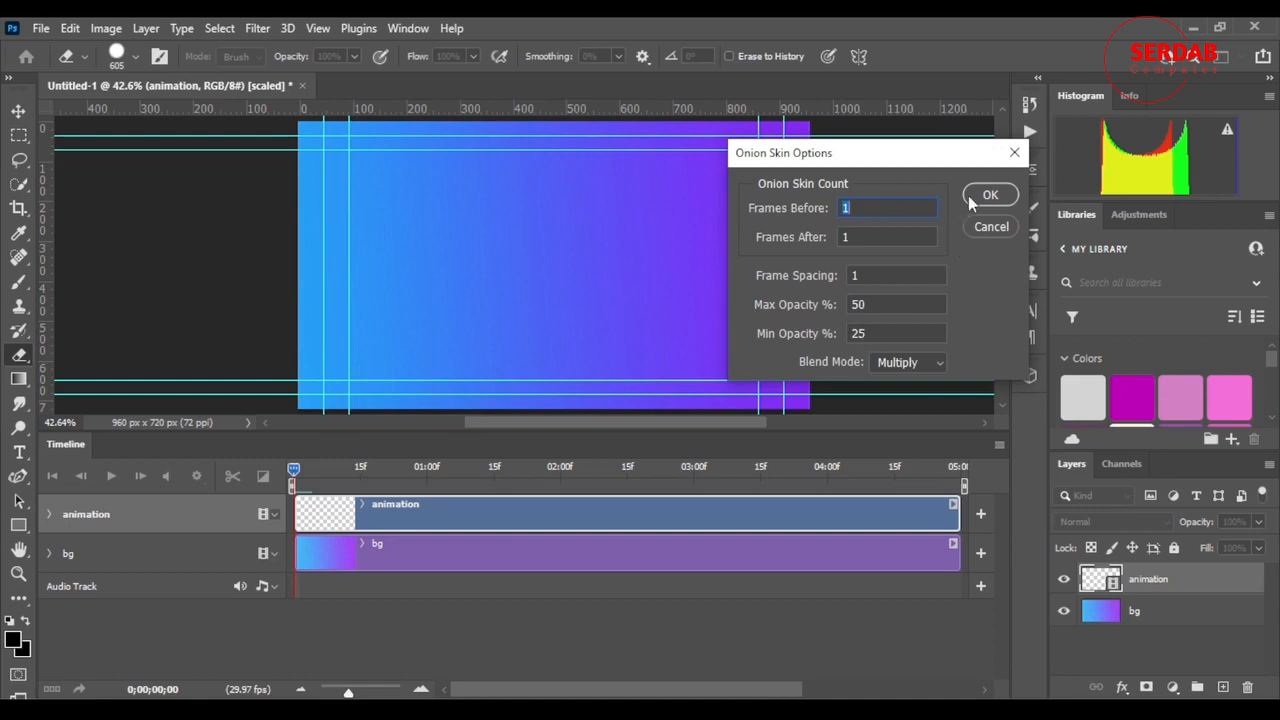
double_click(858, 304)
type("90")
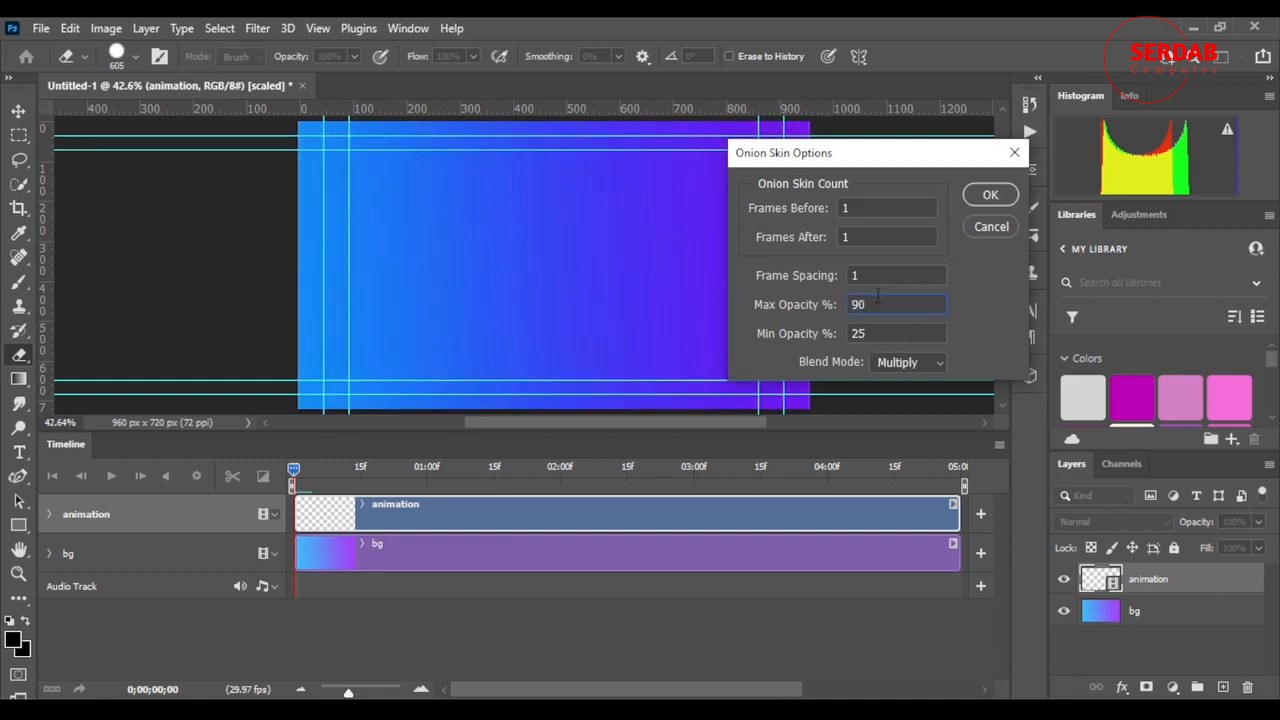
type("50")
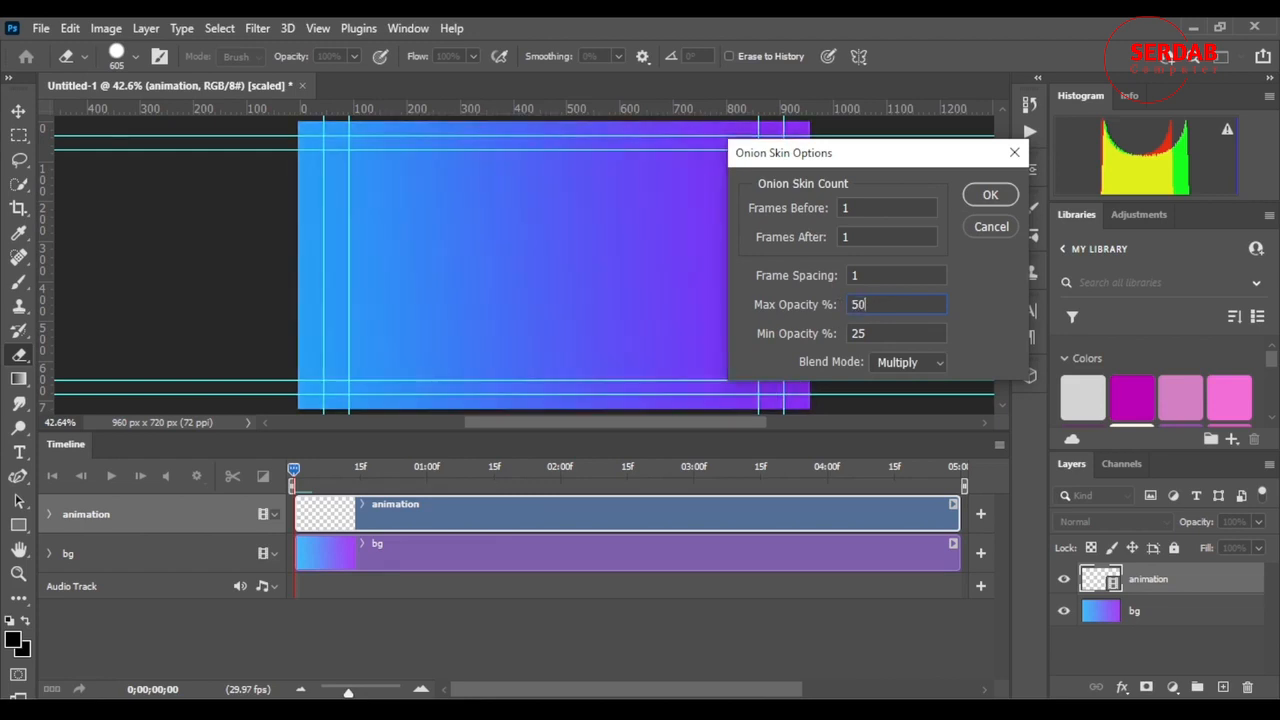
left_click(989, 339)
left_click(990, 194)
- Examine the thumbnail size and timeline unit choices in the timeline's panel options and close the dialog
left_click(997, 446)
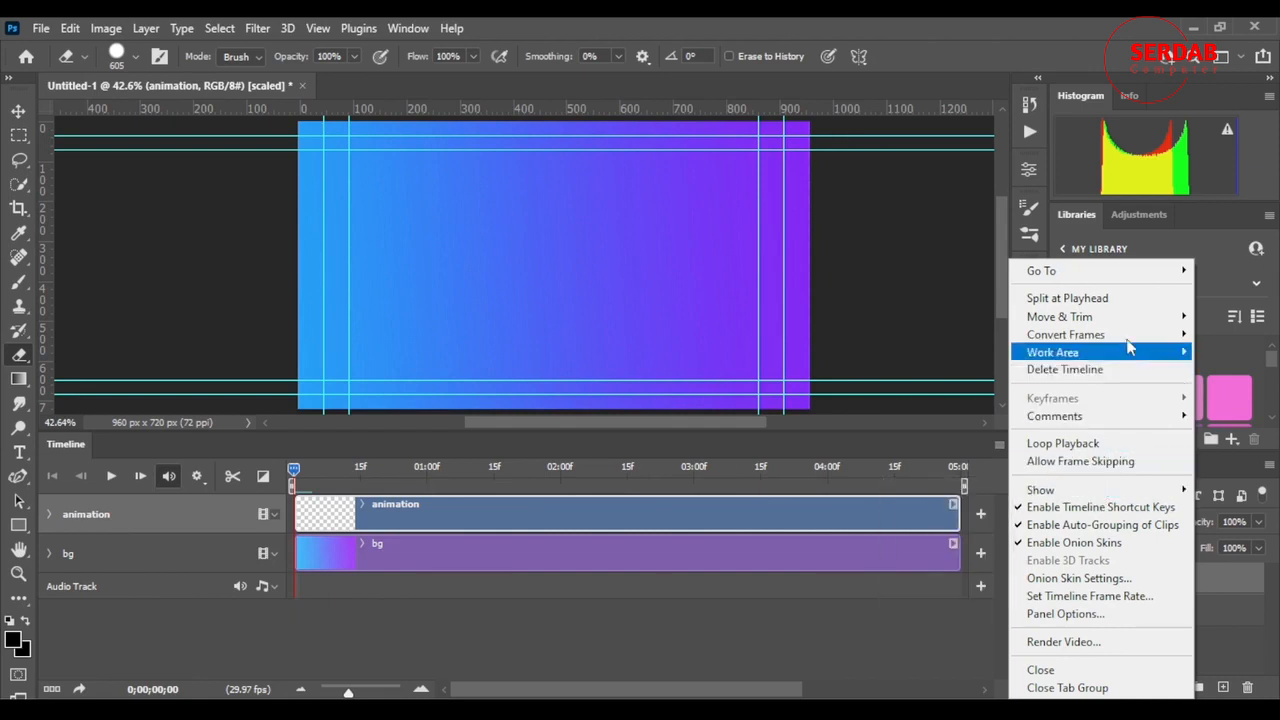
mouse_move(1146, 317)
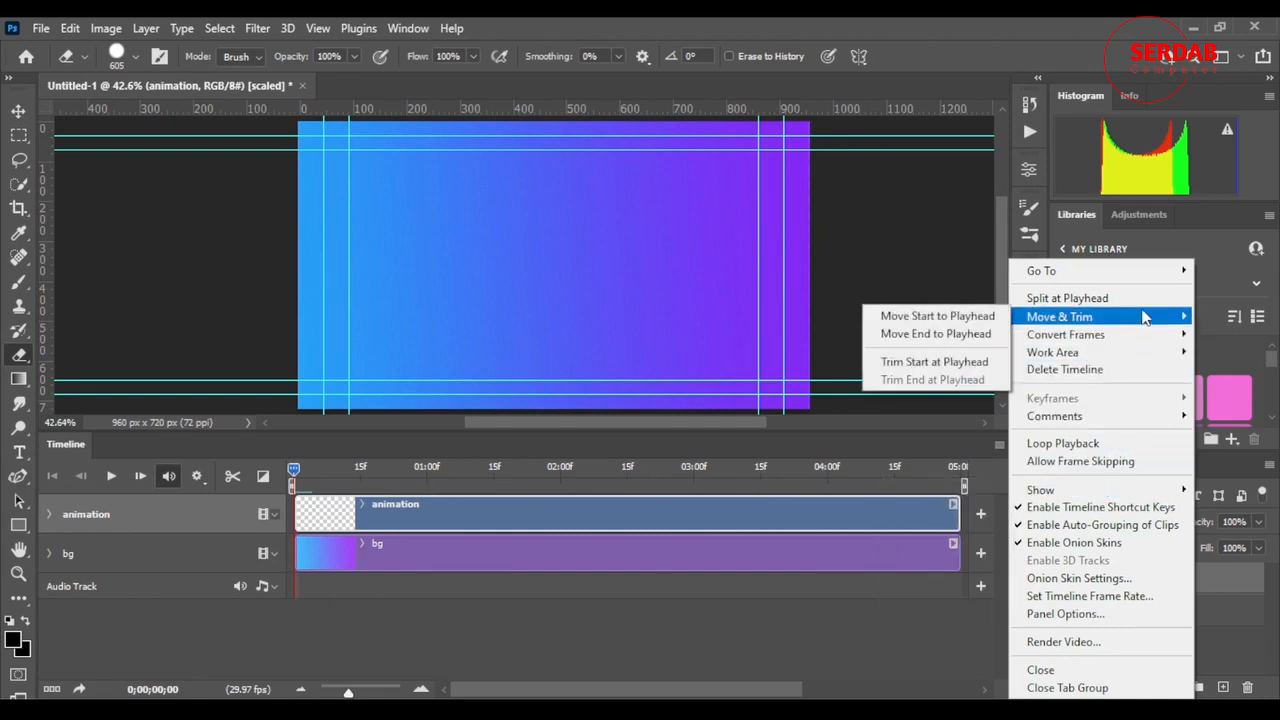
mouse_move(1130, 343)
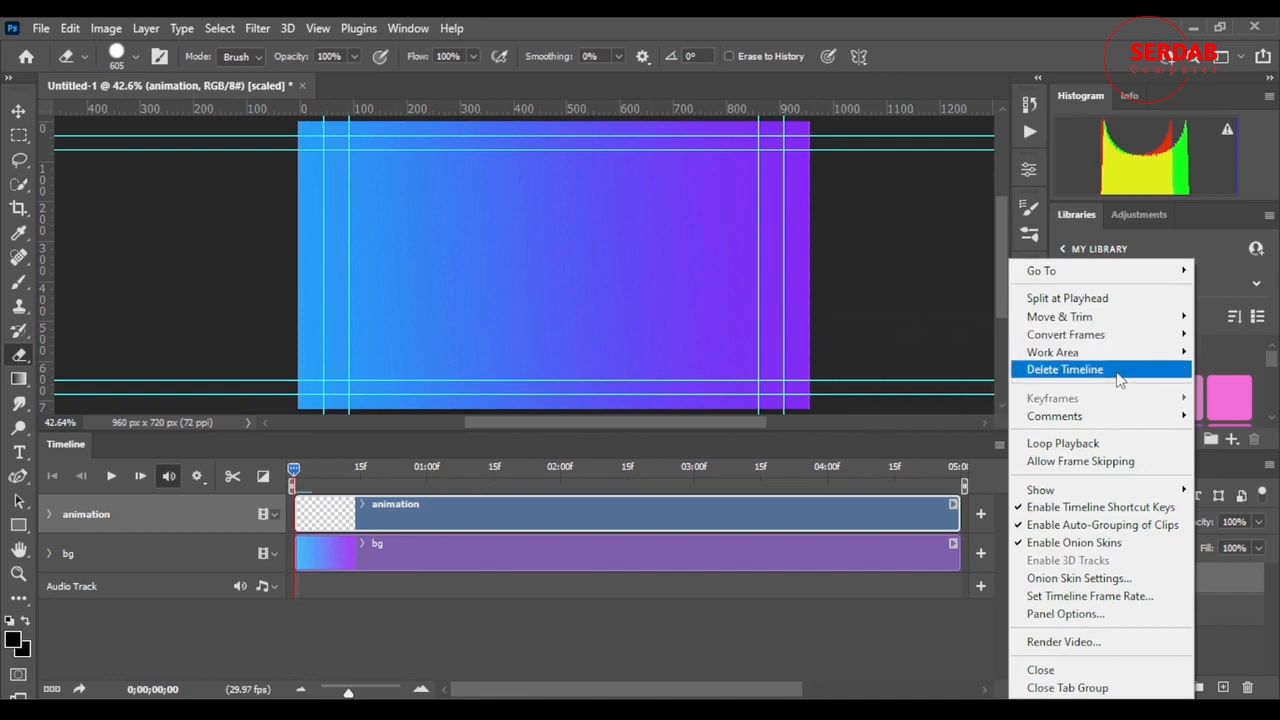
mouse_move(1114, 418)
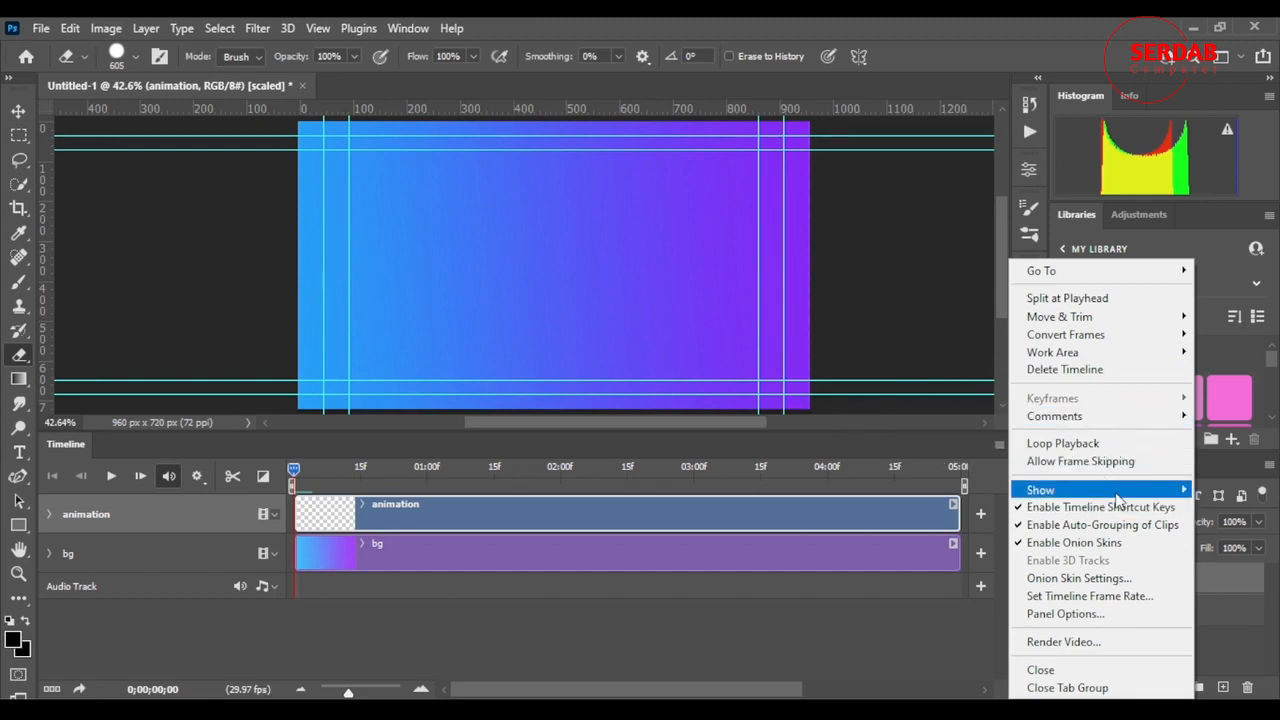
mouse_move(1118, 496)
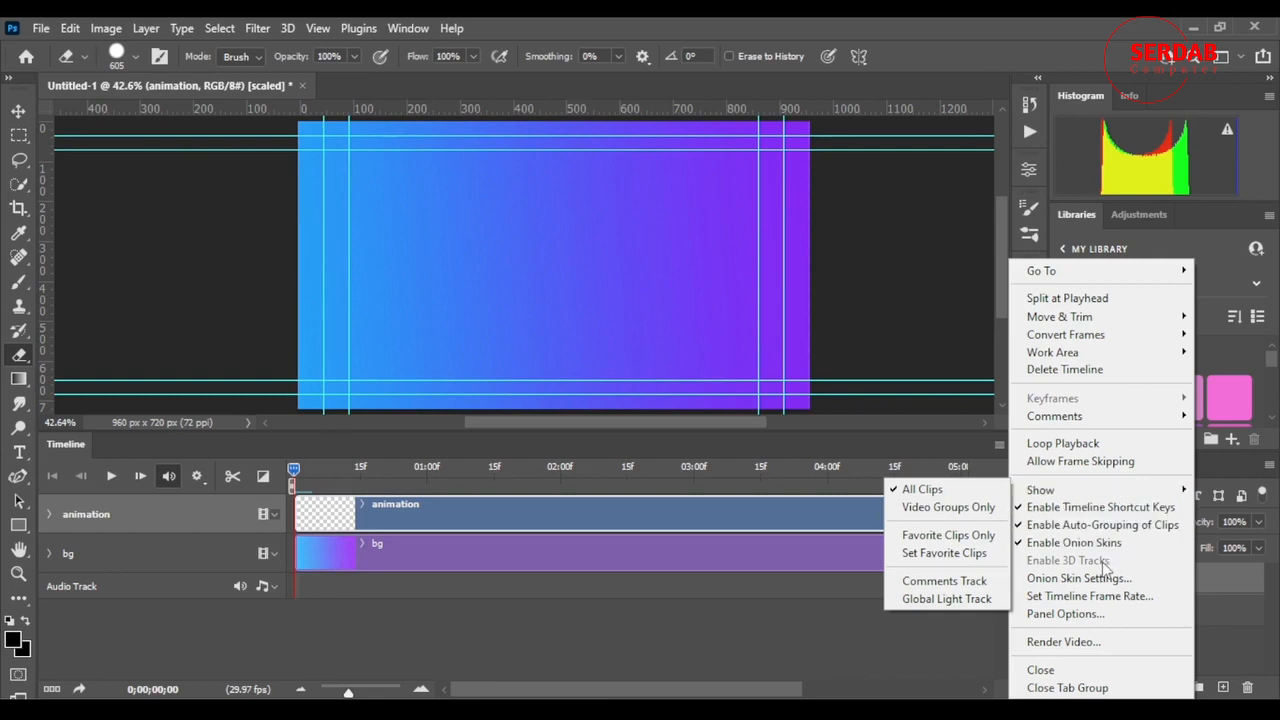
left_click(1094, 620)
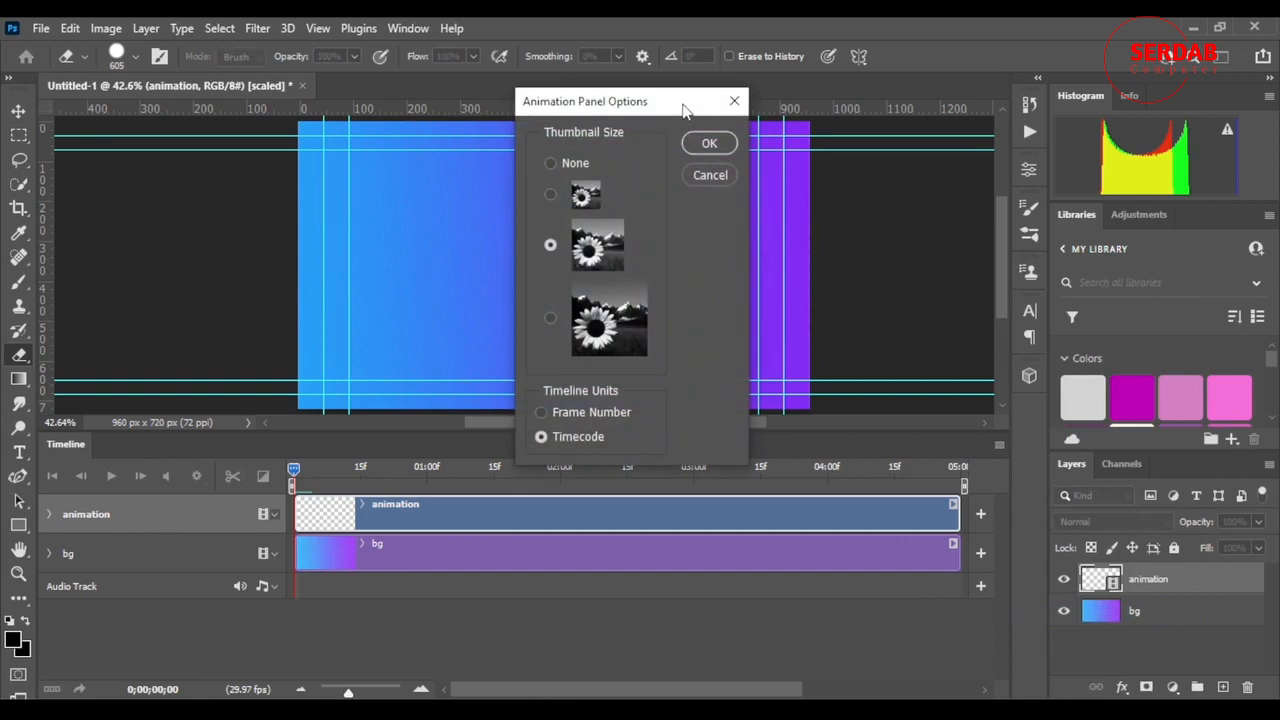
left_click_drag(684, 110, 932, 145)
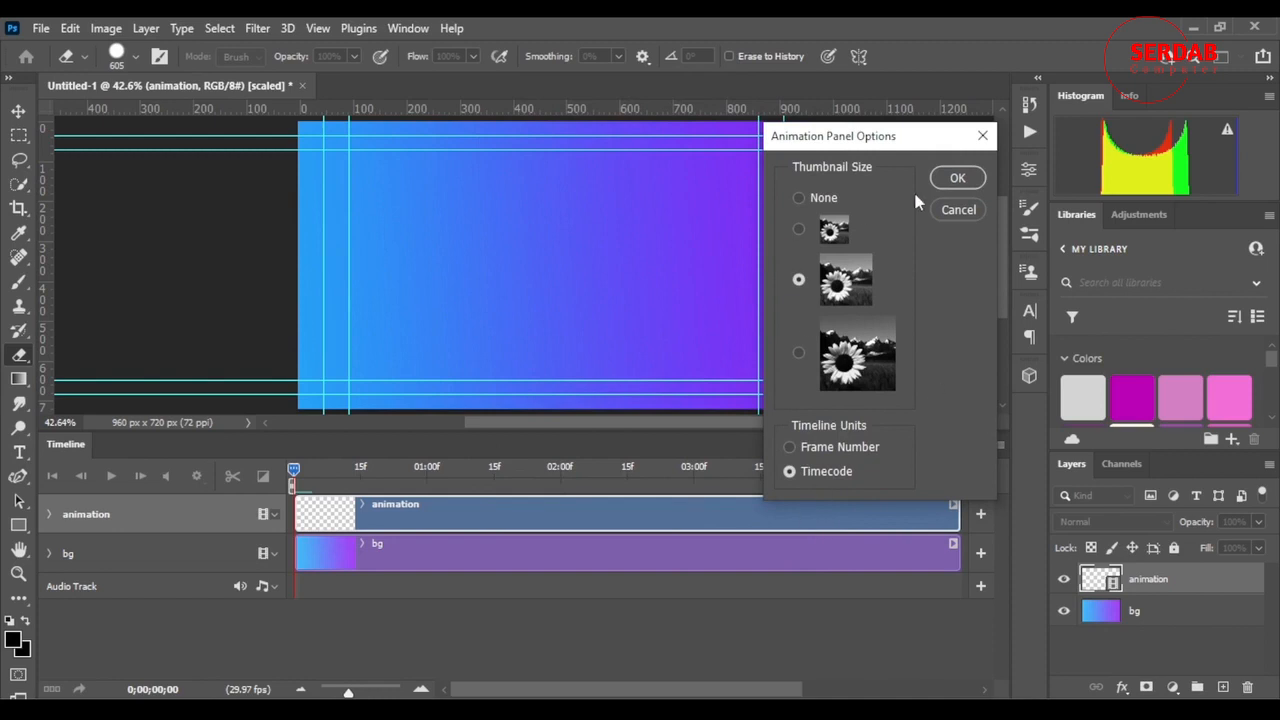
left_click(957, 178)
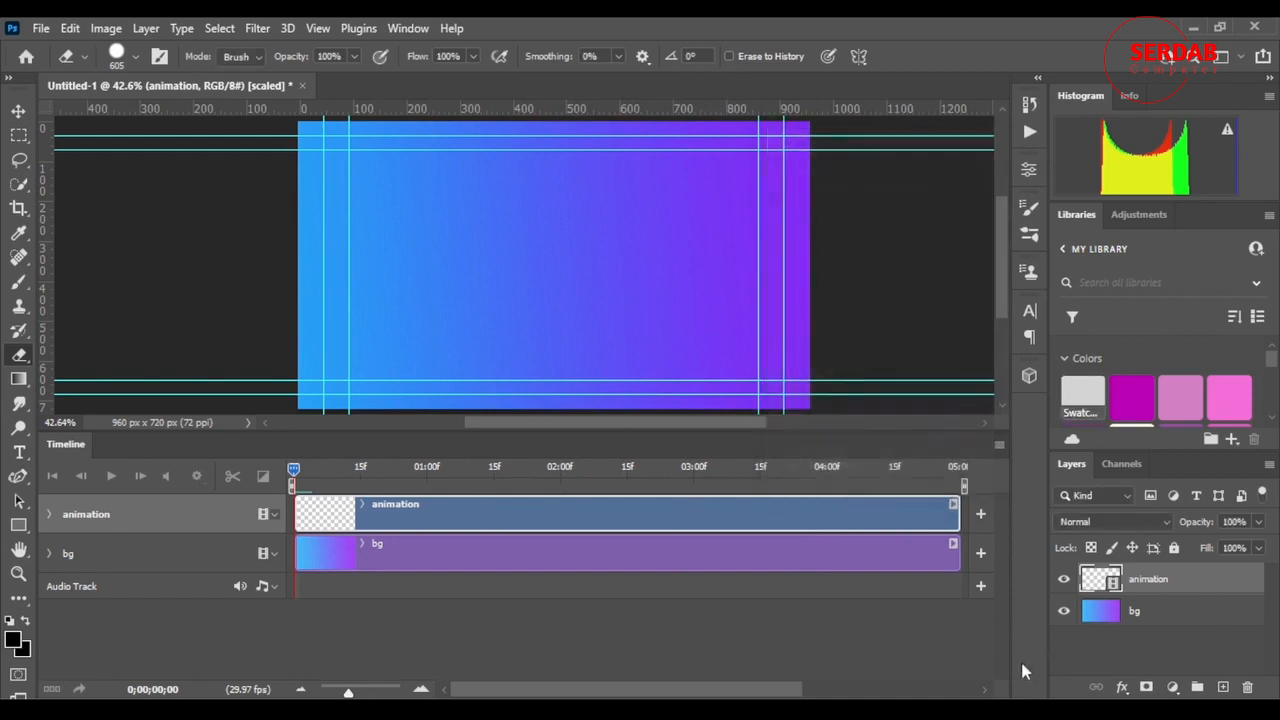
left_click(999, 445)
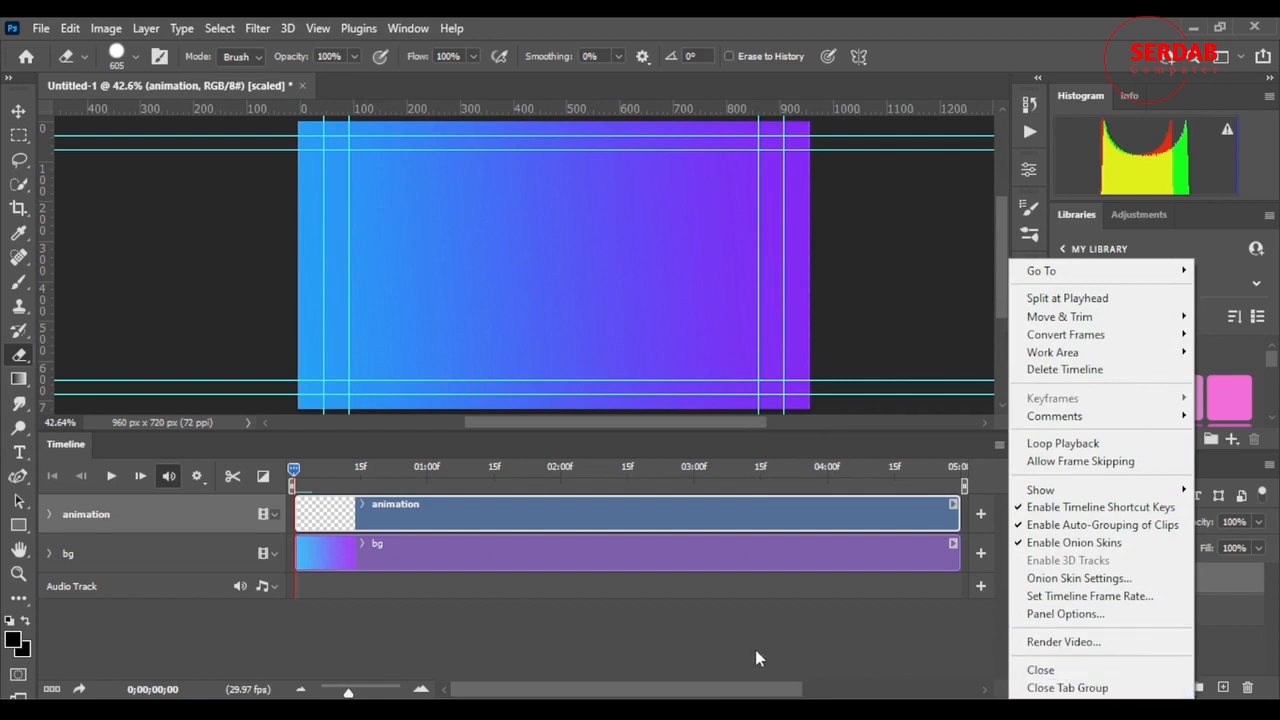
left_click(849, 641)
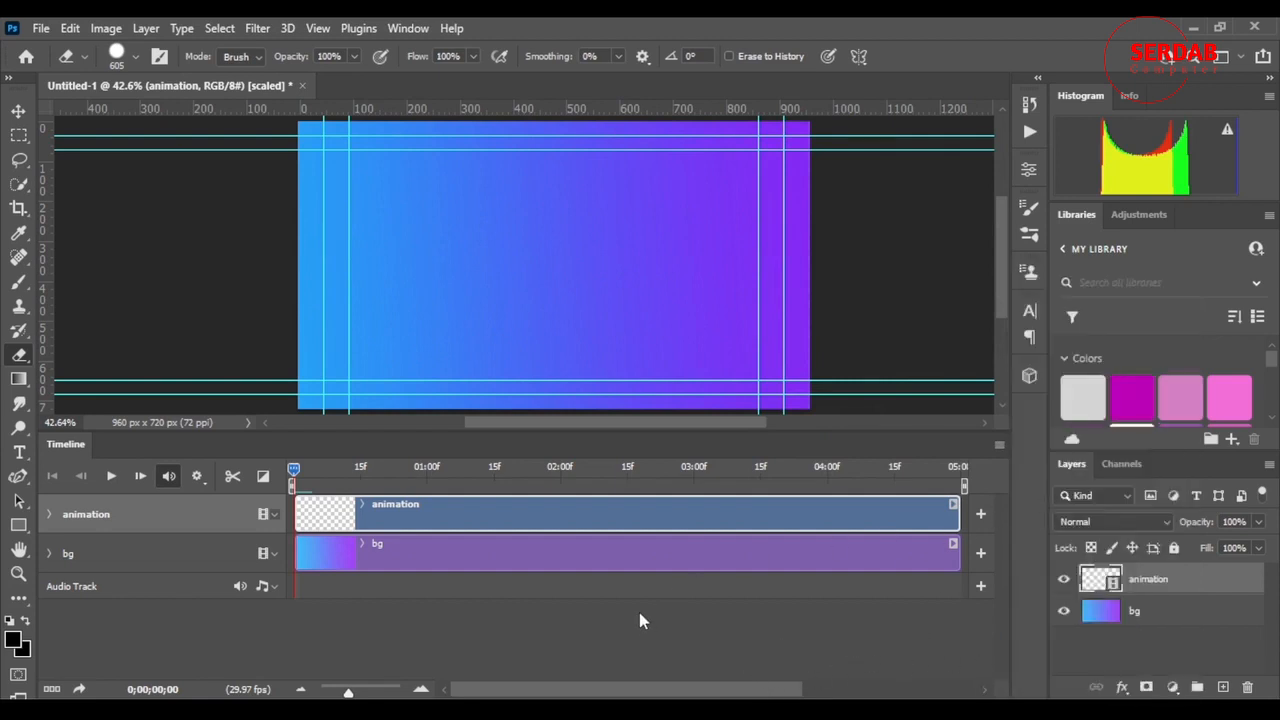
scroll(640, 432, "up", 4)
scroll(640, 432, "down", 5)
scroll(640, 432, "up", 3)
scroll(630, 418, "down", 3)
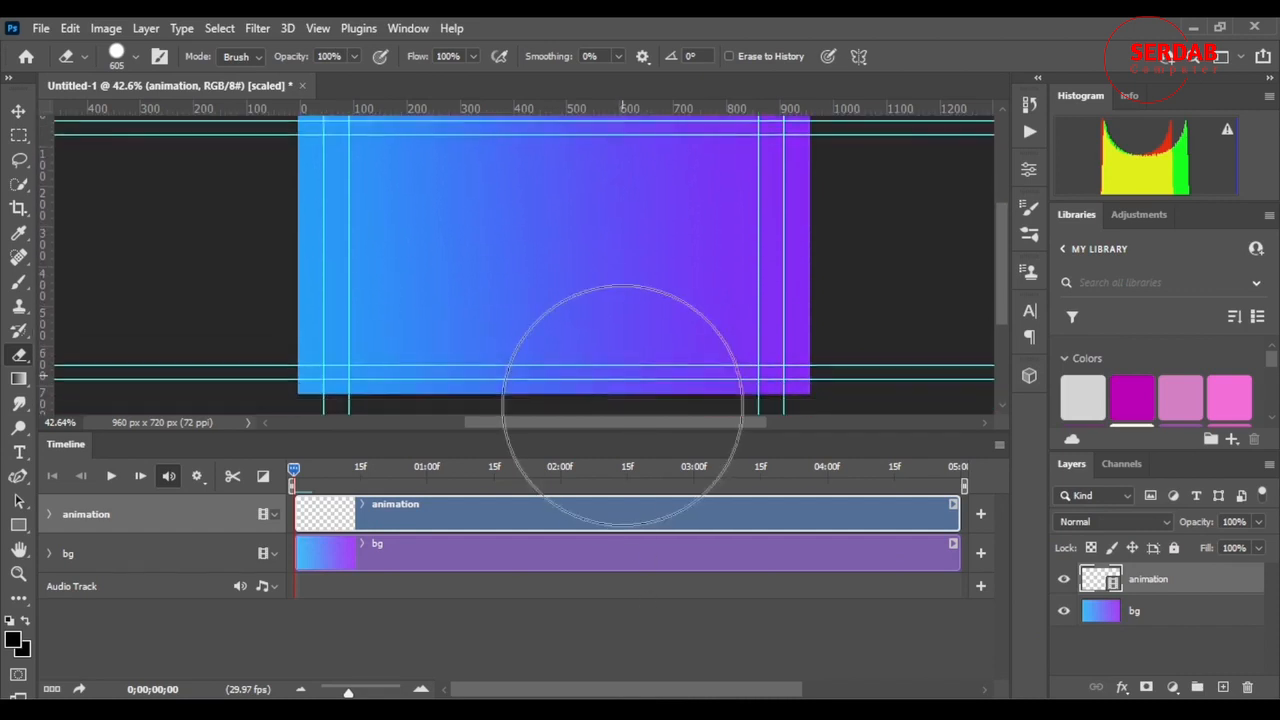
- Choose the Brush tool and enlarge its tip to 64 px for painting the ball frames
scroll(622, 405, "down", 3)
left_click(18, 281)
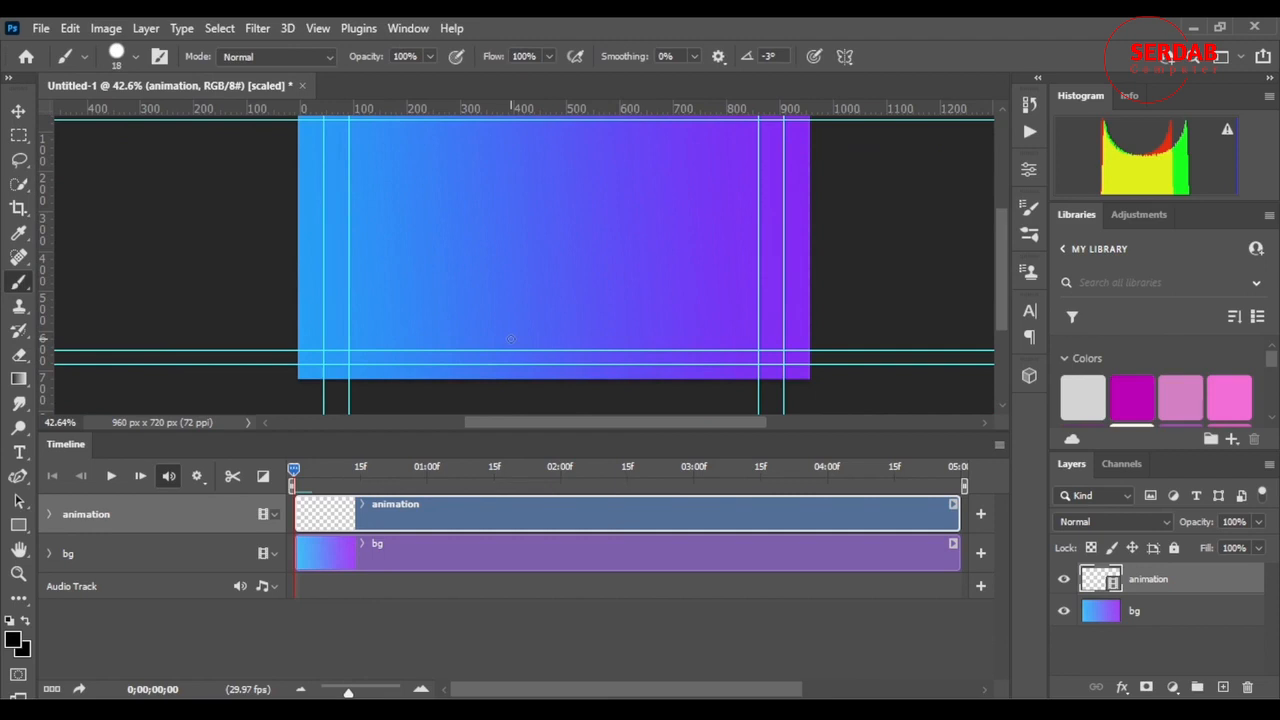
scroll(511, 340, "up", 3)
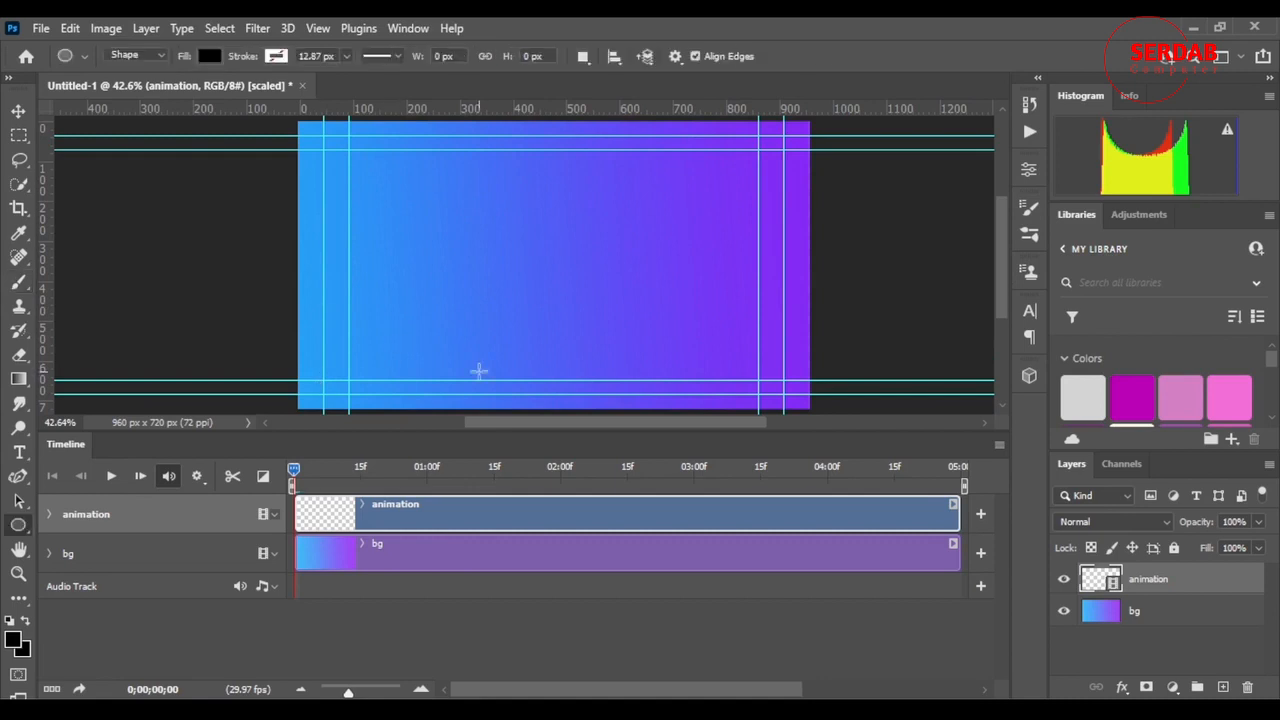
right_click(437, 255)
left_click(725, 20)
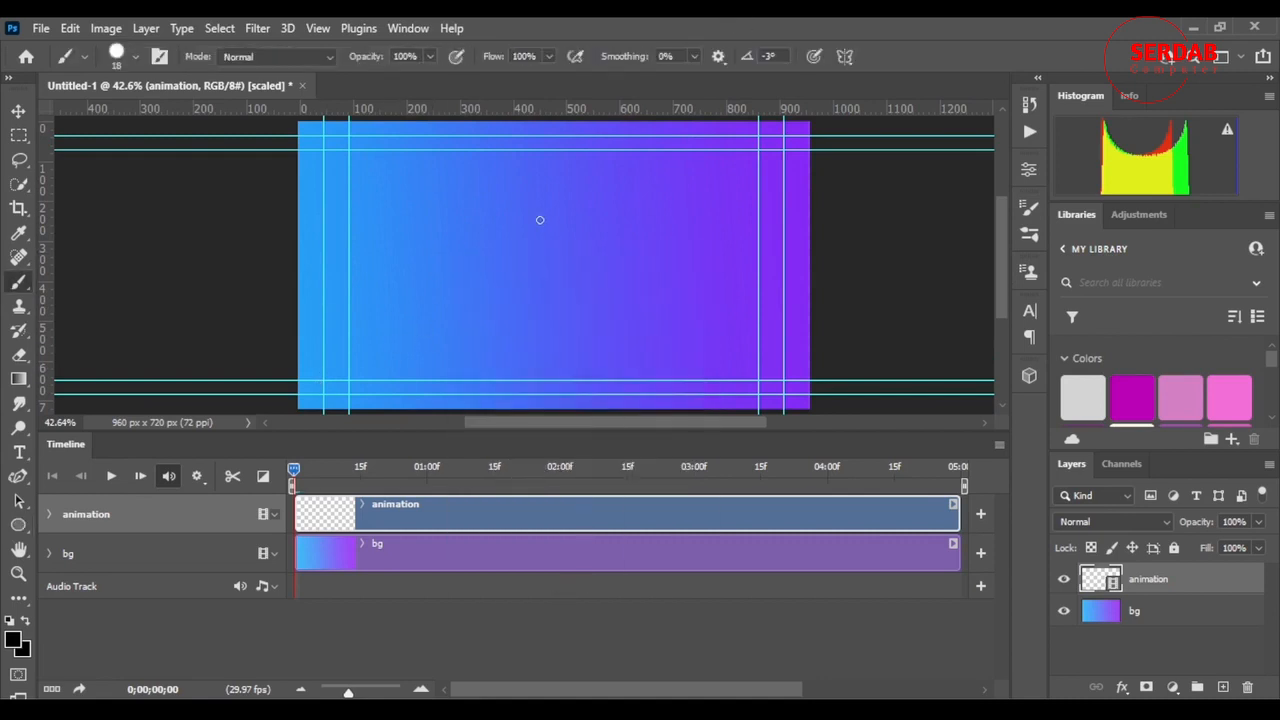
left_click_drag(400, 311, 422, 319)
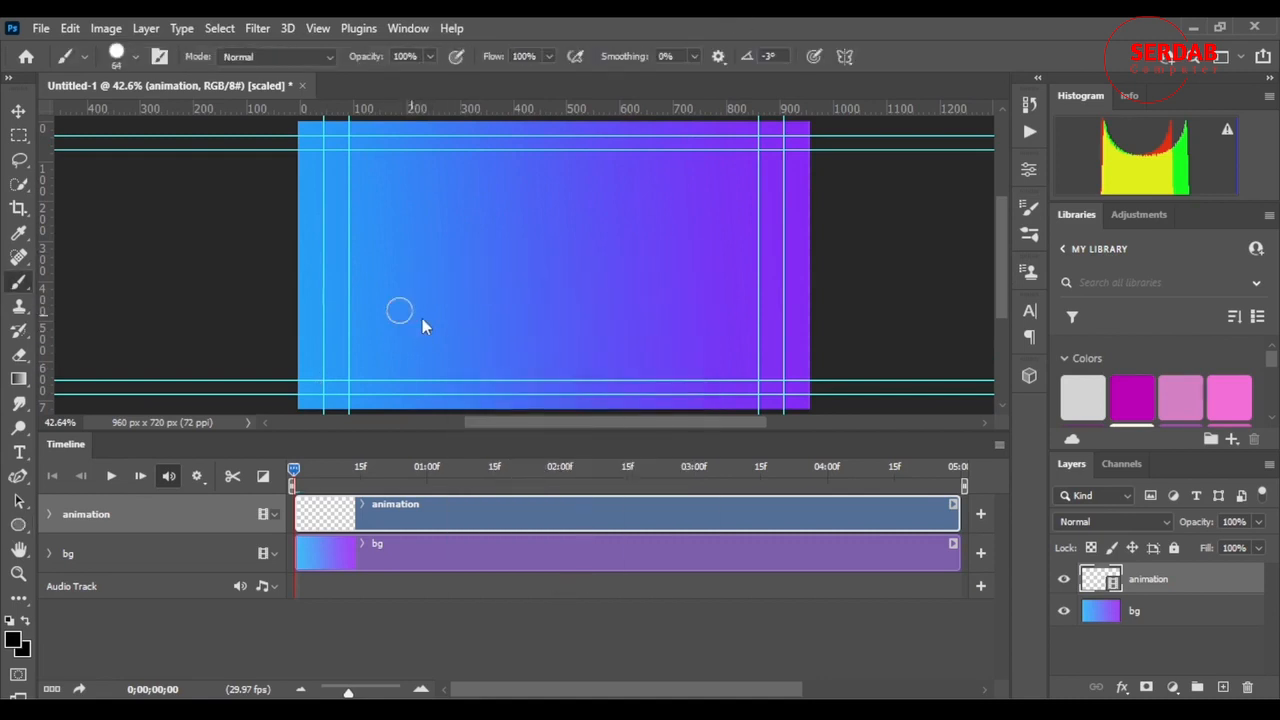
left_click(338, 351)
key("Right")
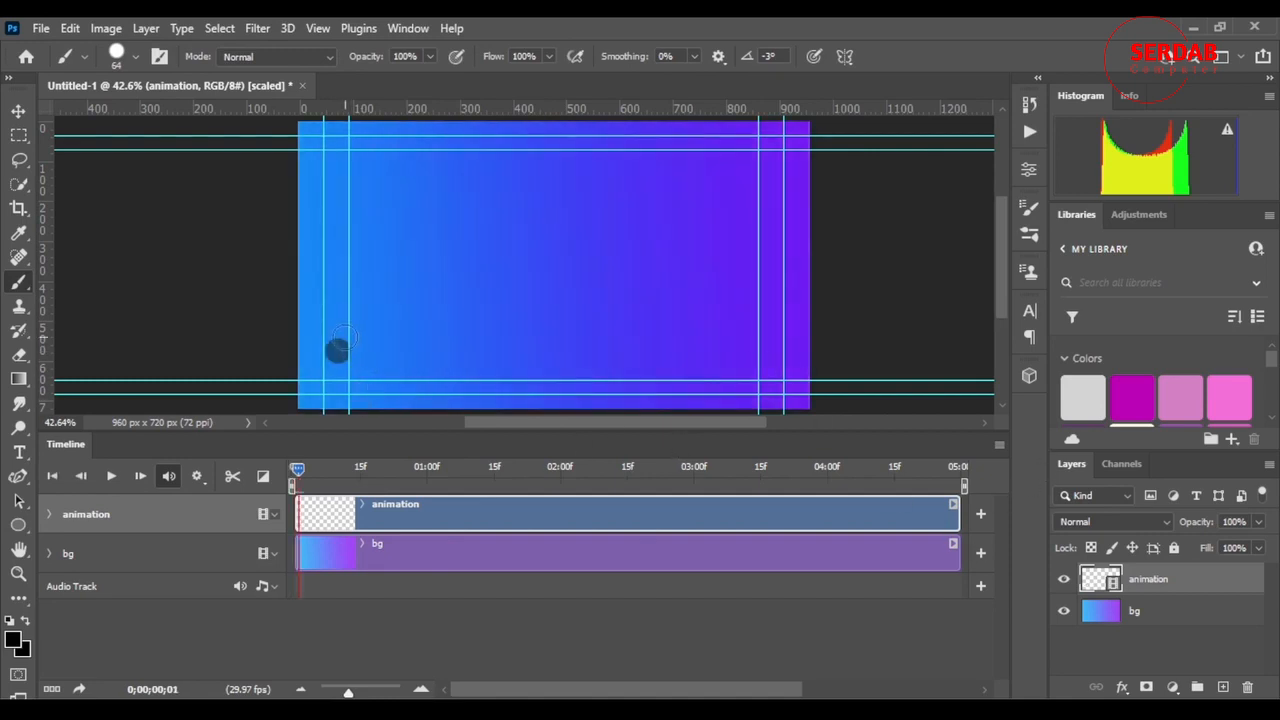
key("ctrl+z")
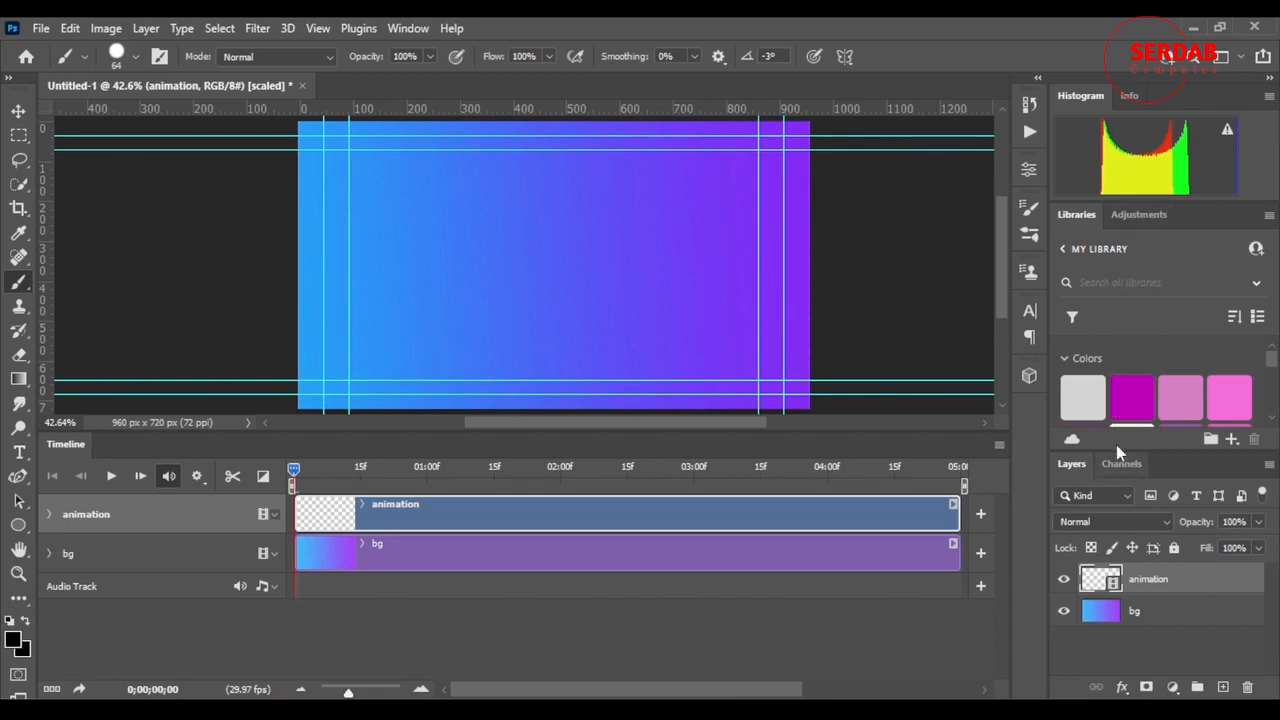
- Show the Swatches panel, set the foreground colour to red from the RGB group, and collapse the panel
scroll(1145, 388, "down", 2)
scroll(1145, 388, "up", 2)
scroll(1180, 400, "down", 2)
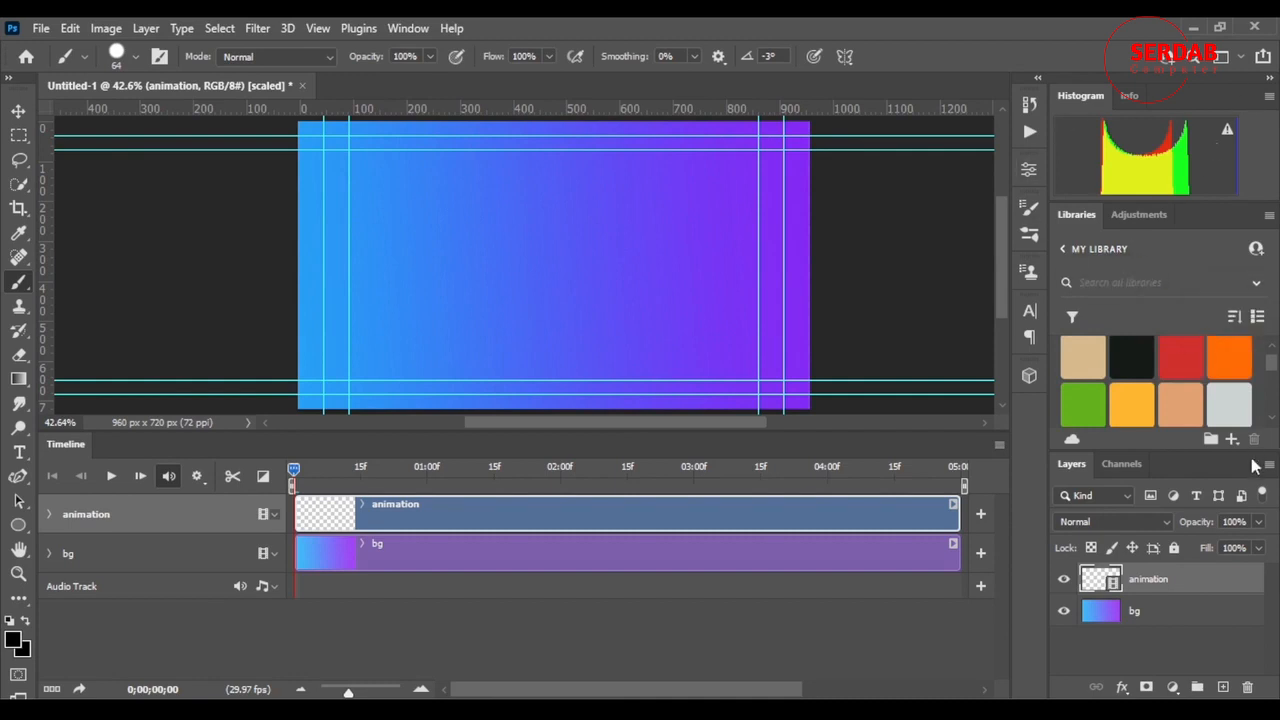
left_click(408, 28)
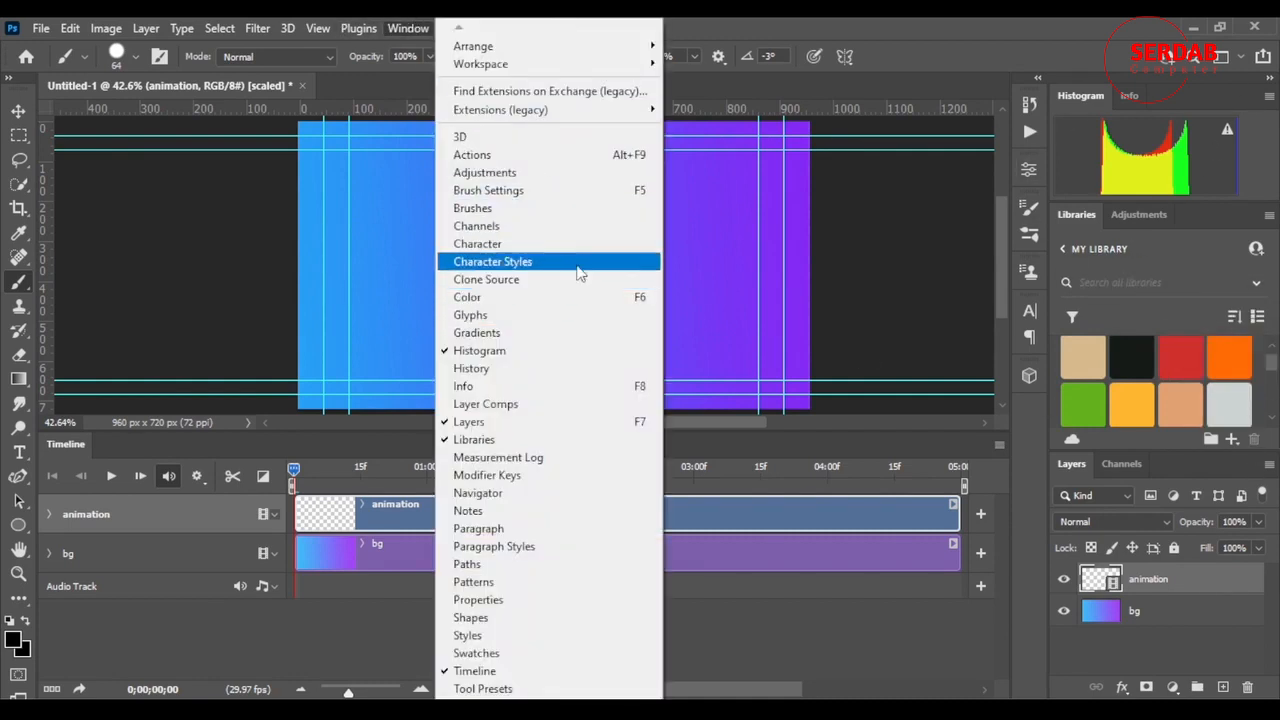
left_click(545, 656)
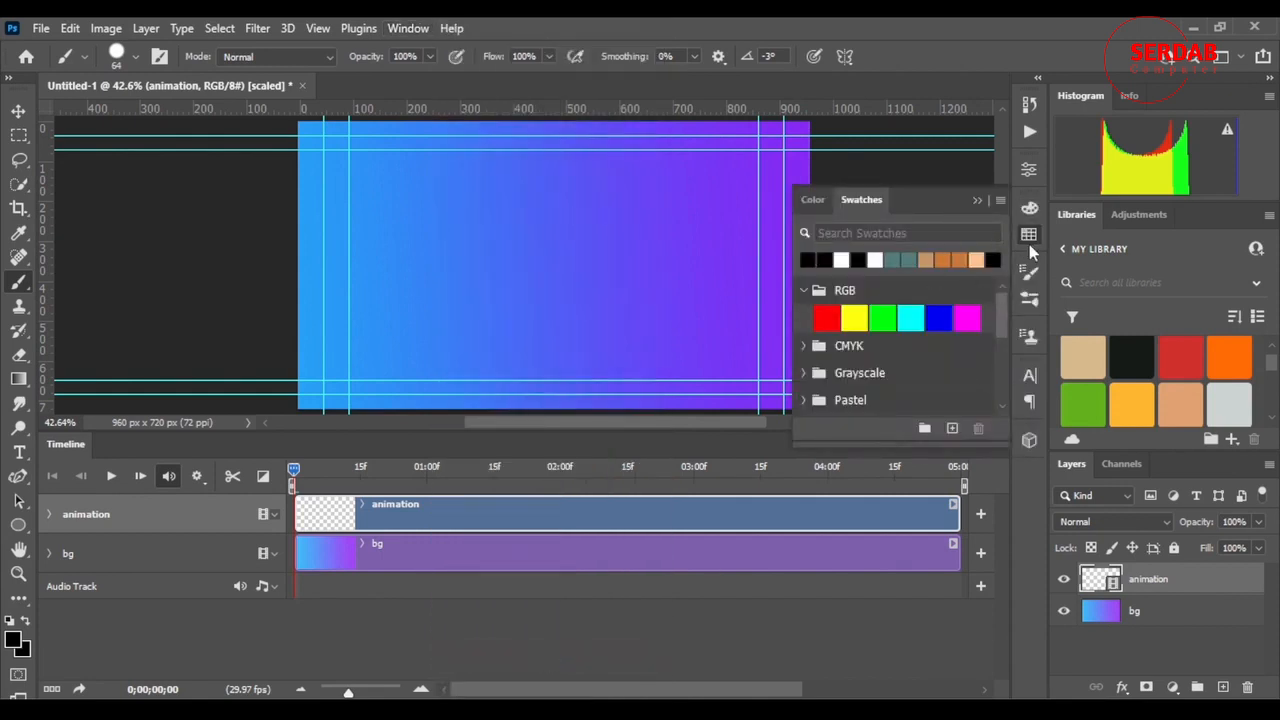
left_click(838, 318)
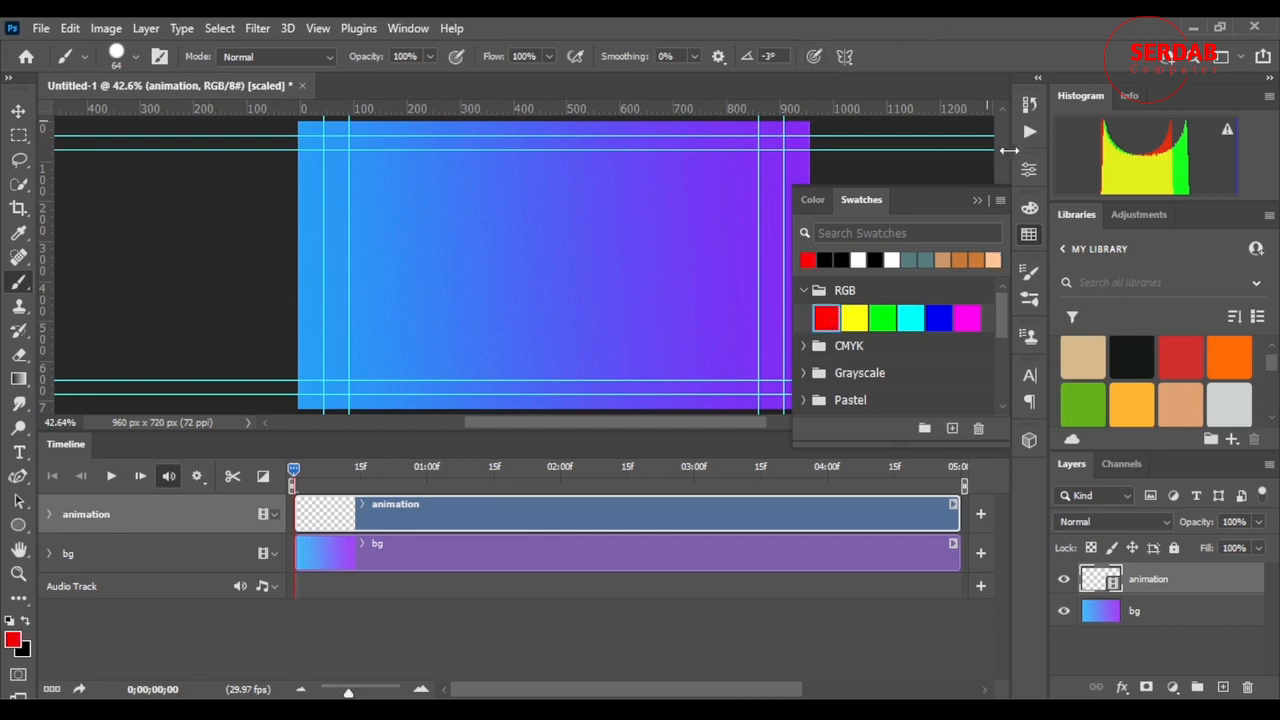
left_click(965, 205)
- Paint one red ball per frame on frames 0 to 3, starting near the canvas's lower-left corner and rising diagonally to the right
left_click(333, 362)
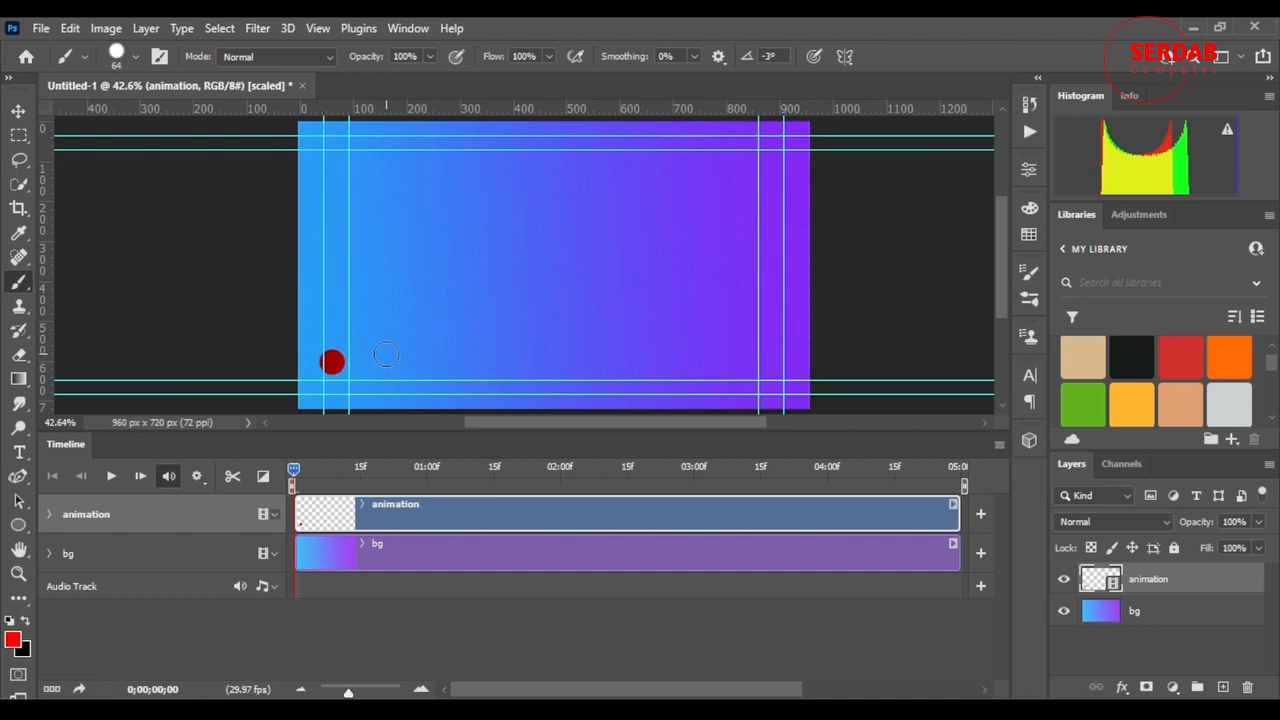
key("ctrl+z")
left_click(323, 361)
key("Right")
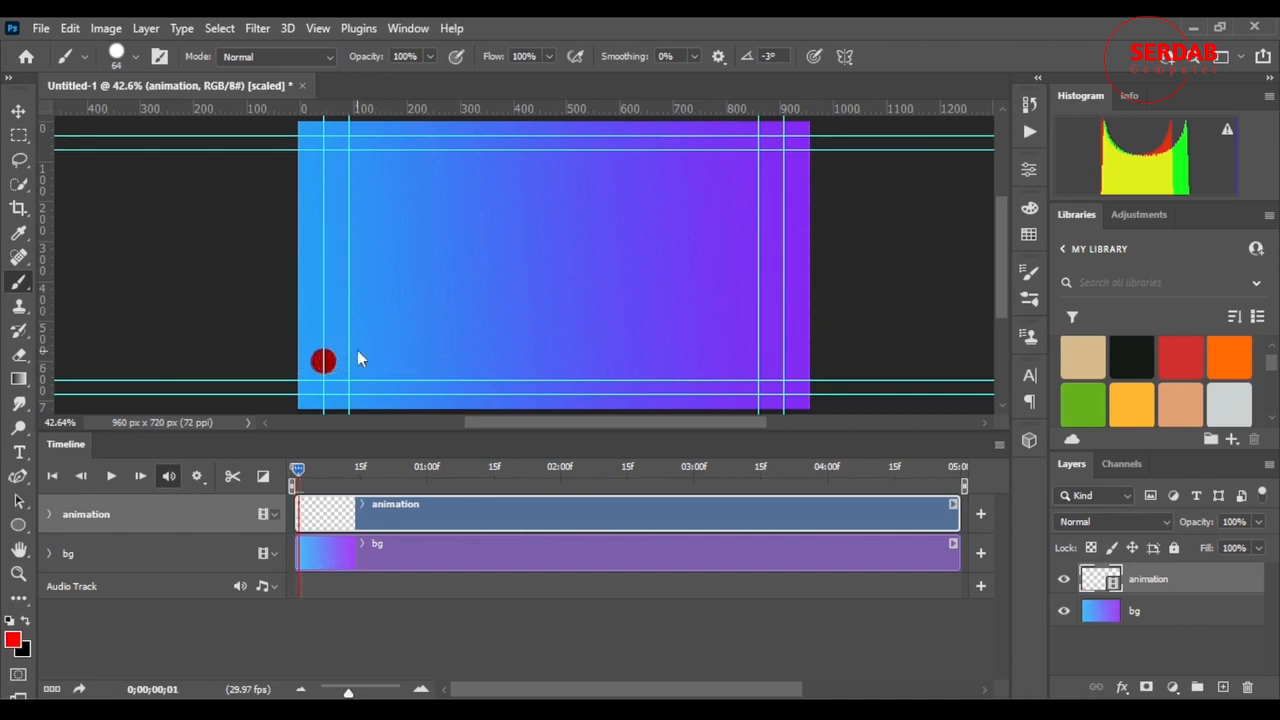
left_click(341, 342)
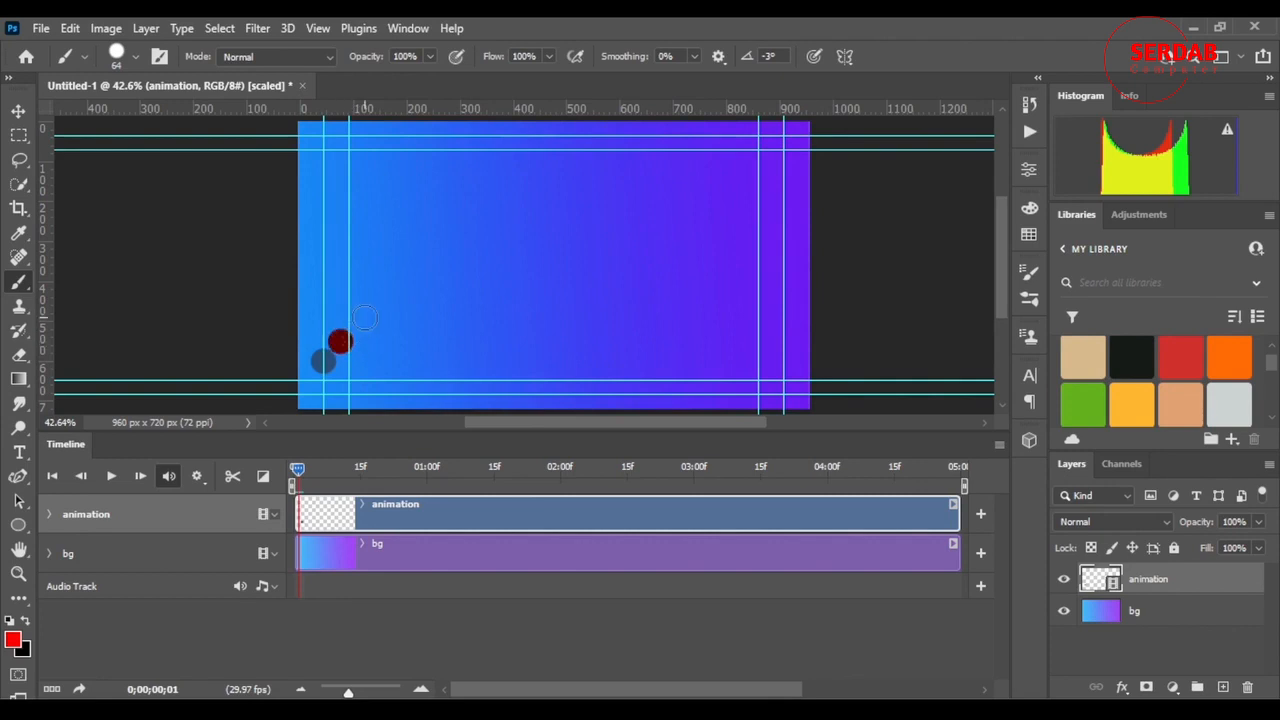
key("Right")
left_click(360, 323)
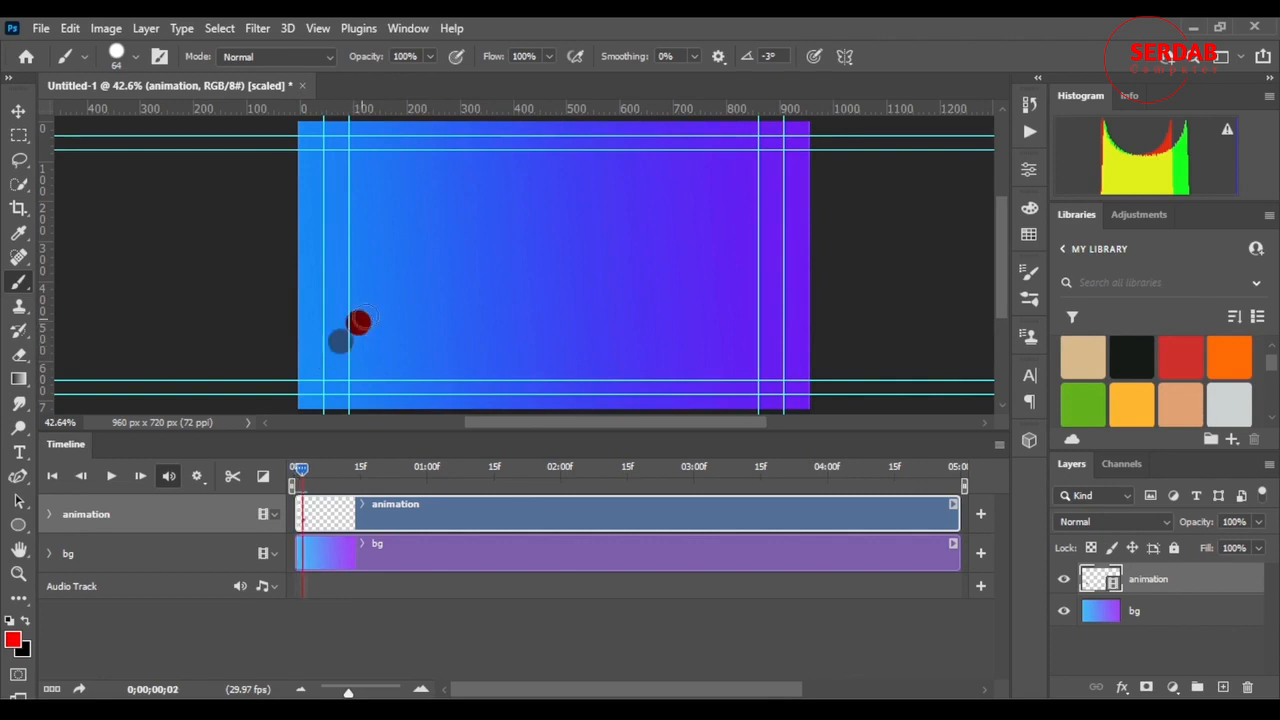
key("Right")
left_click(382, 301)
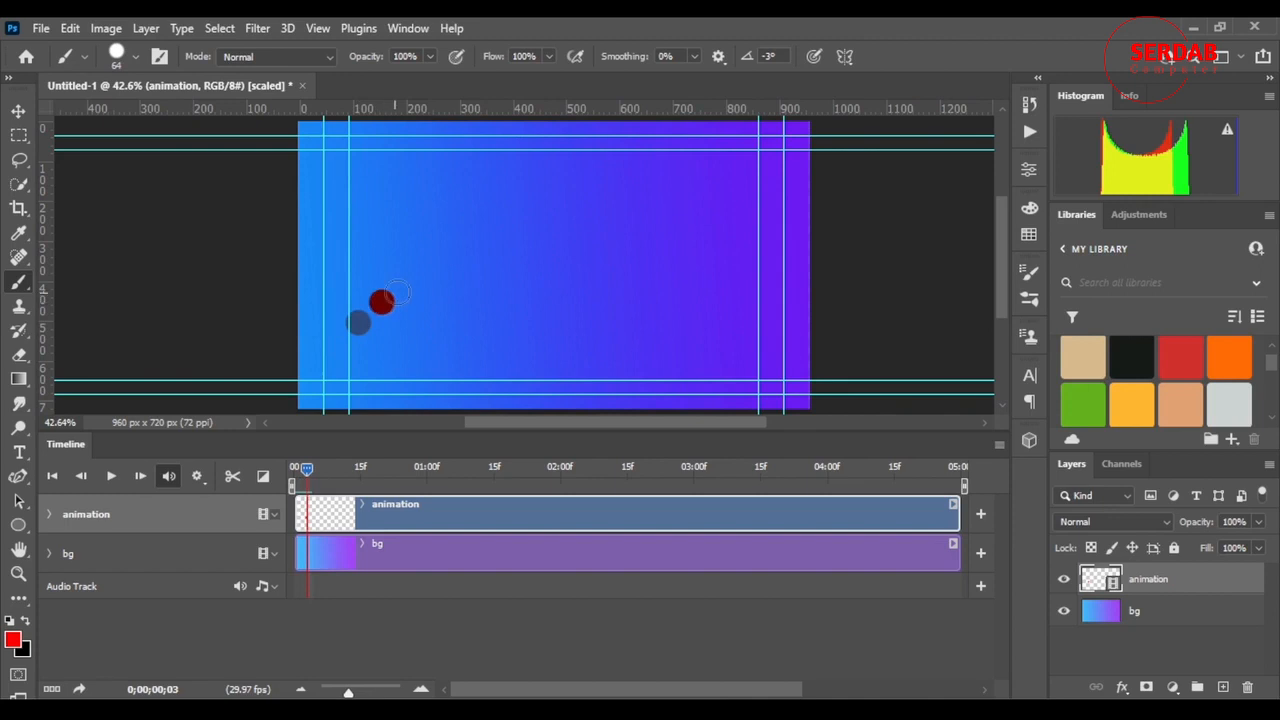
- Continue the ball's arc on frames 4 to 8, painting one dot per frame further right and up to the peak
key("Right")
left_click(405, 283)
key("Right")
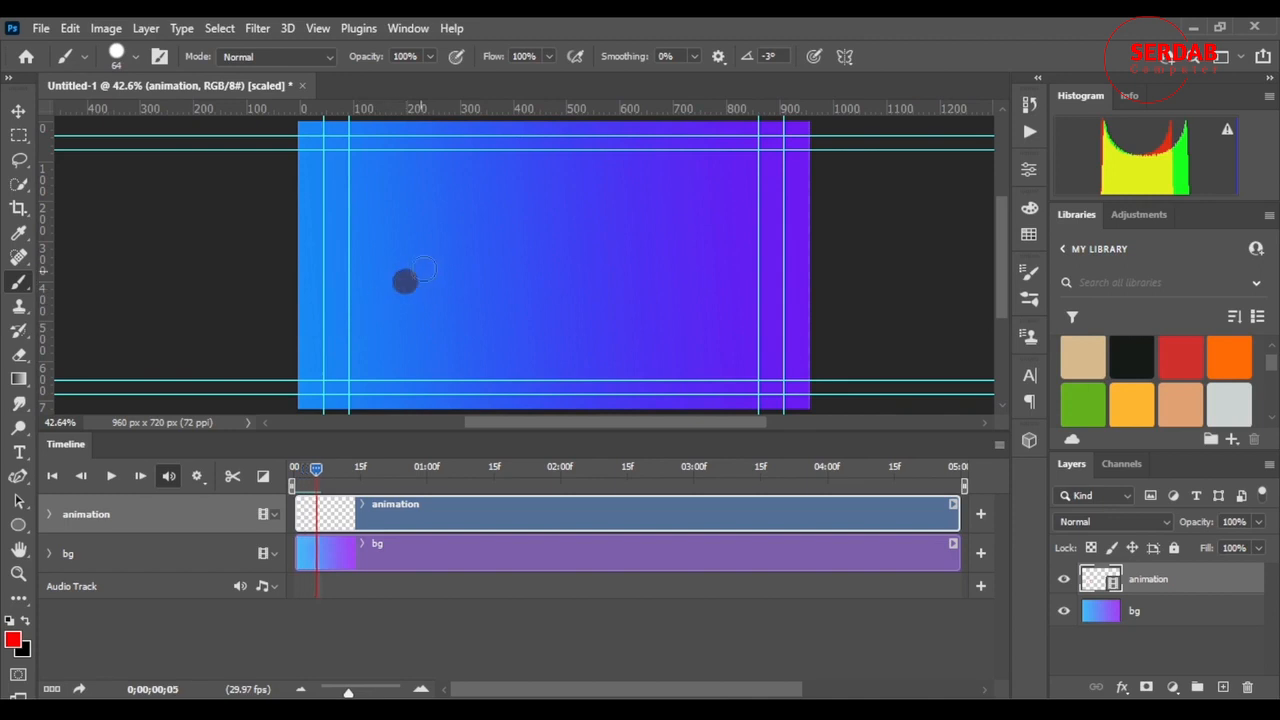
left_click(432, 261)
key("Right")
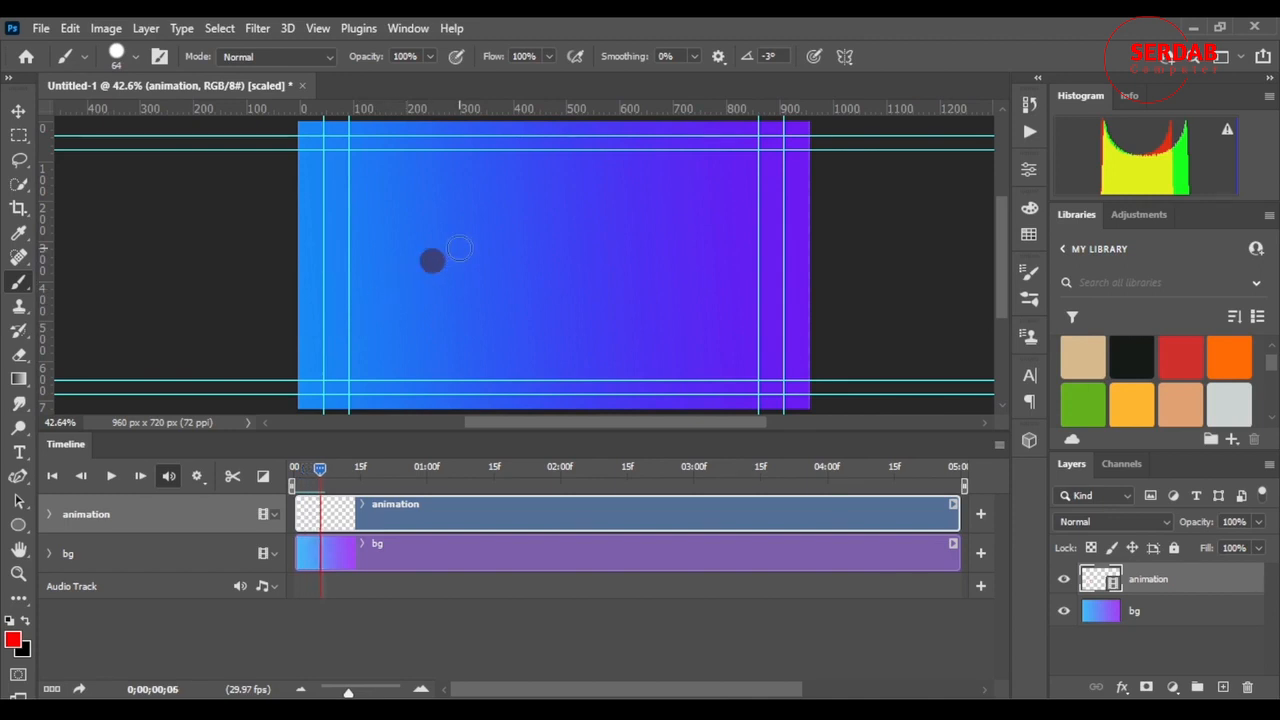
left_click(458, 249)
key("Right")
left_click(486, 237)
key("Right")
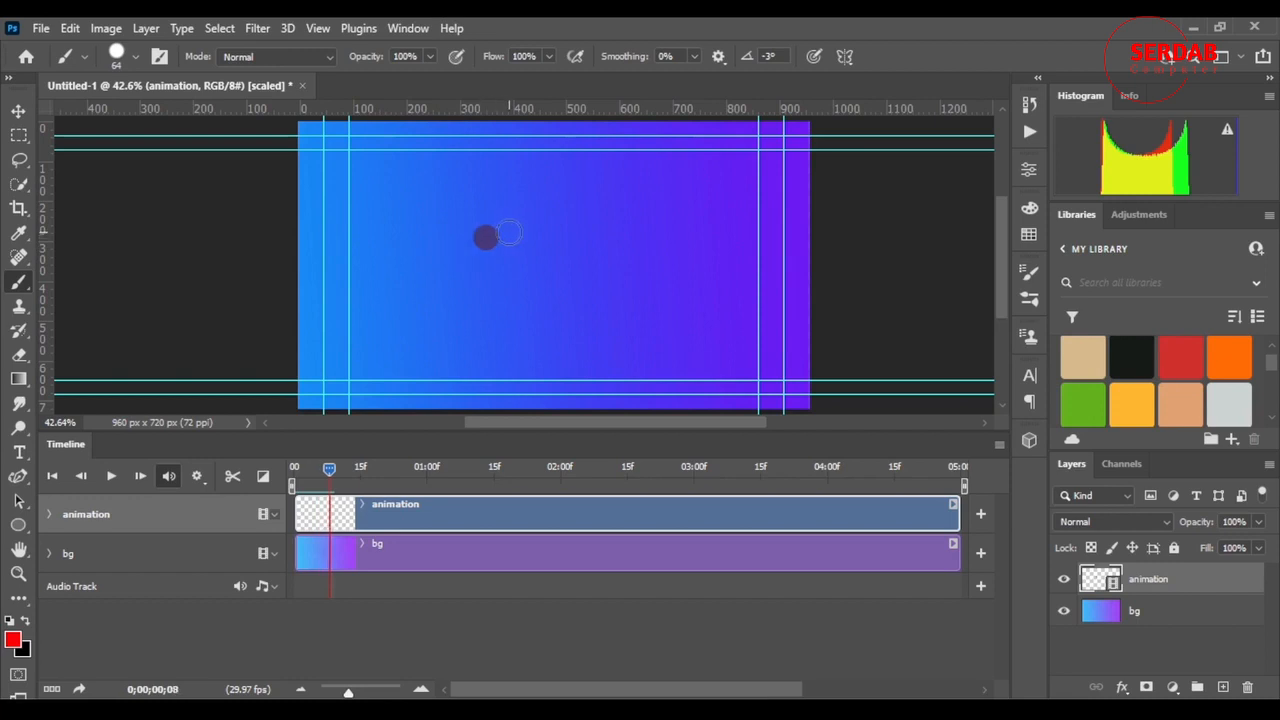
left_click(515, 234)
- Paint the falling ball on frames 9 to 13, one dot per frame descending steeply toward the canvas's lower edge
key("Right")
left_click(539, 256)
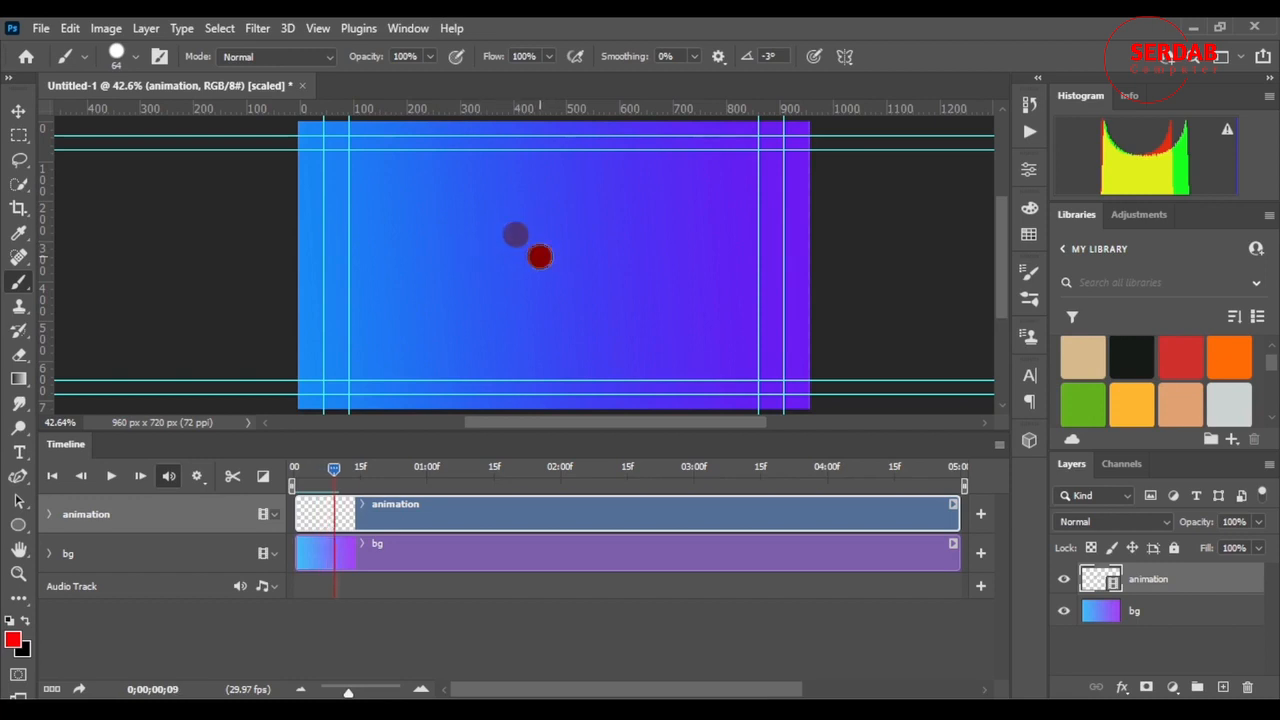
key("Right")
left_click(555, 278)
key("Right")
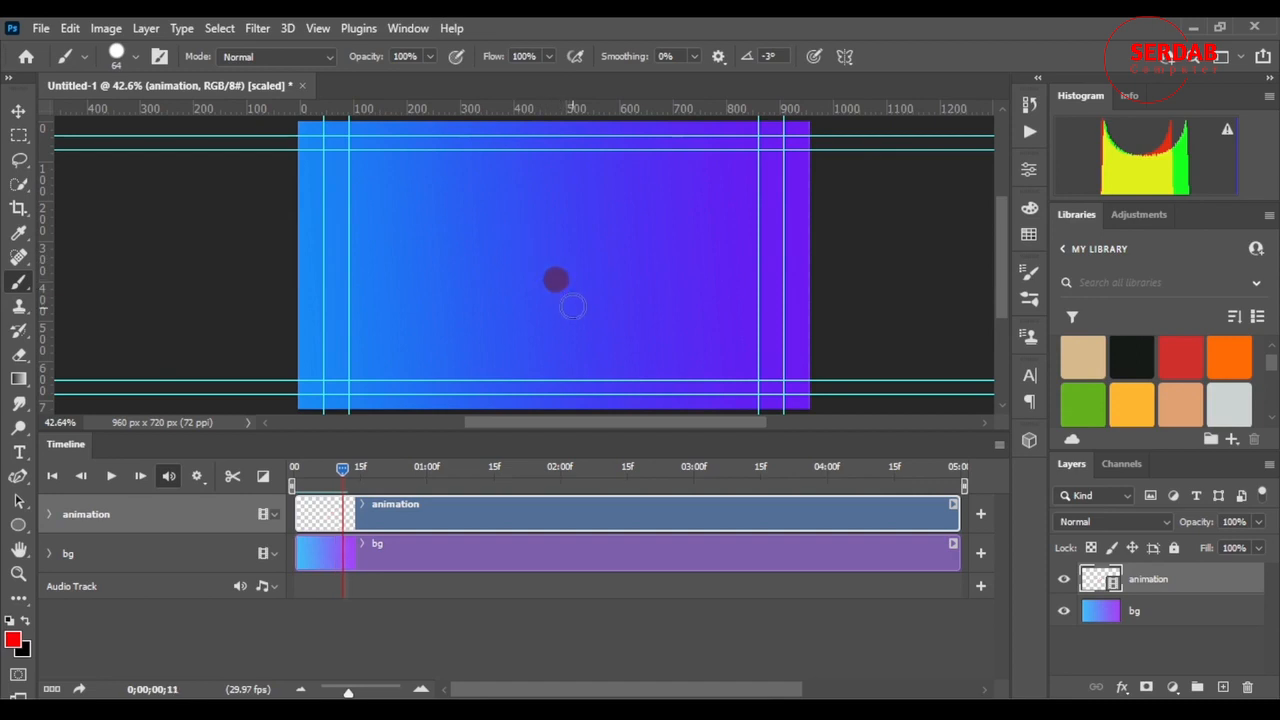
left_click(571, 301)
key("Right")
left_click(584, 330)
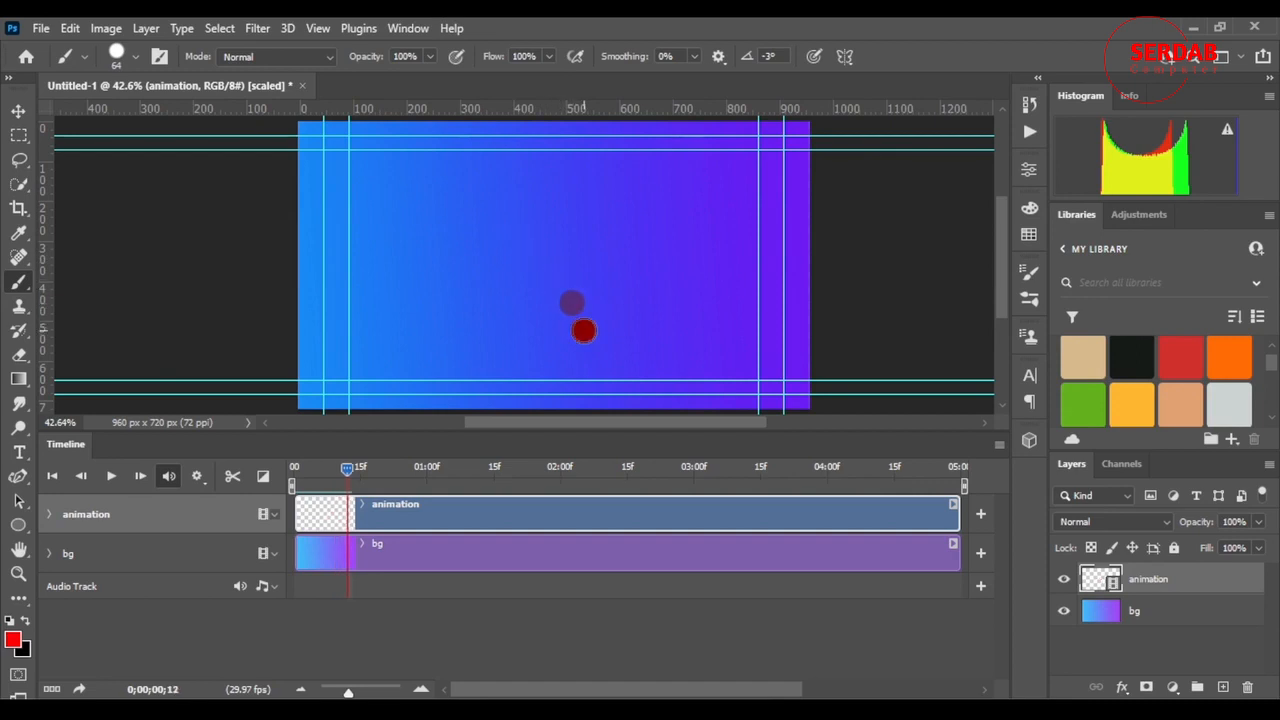
key("Right")
left_click(597, 358)
- On frame 14, paint a flat, irregular red splat about 240 px wide at the canvas's bottom edge, using smaller 10 px and 36 px brush tips
key("Right")
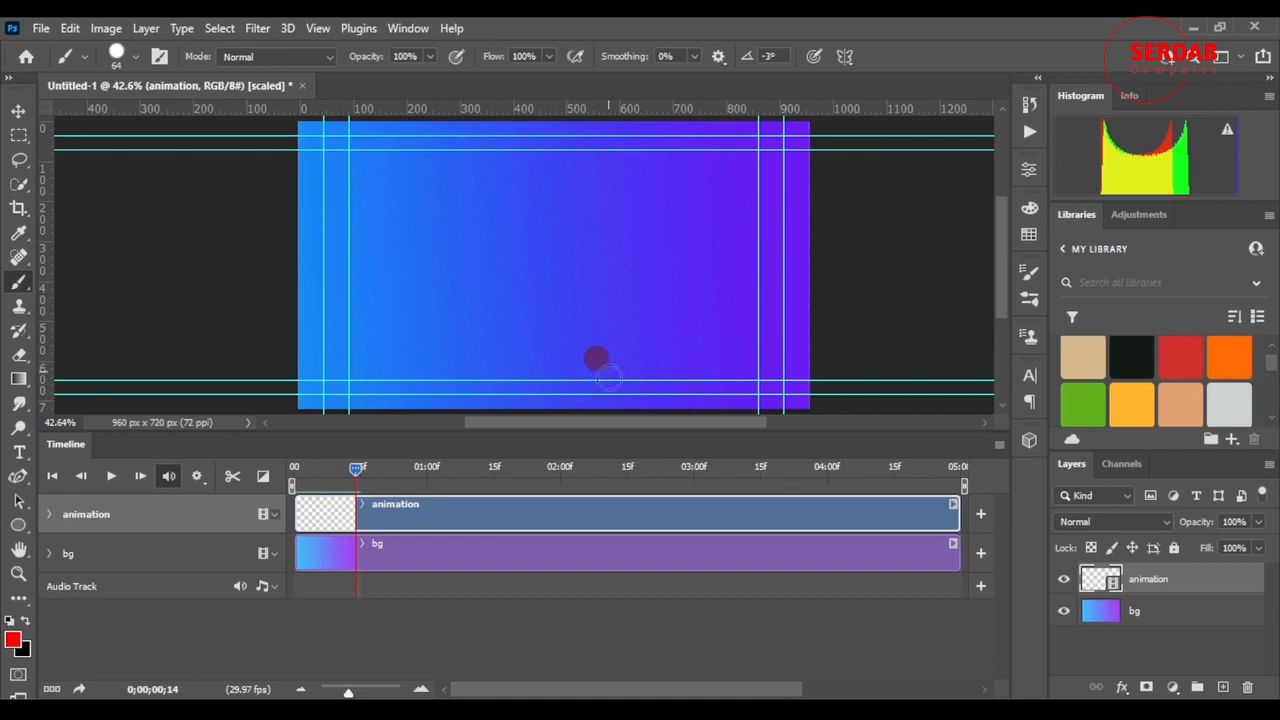
mouse_move(600, 365)
left_mouse_down()
mouse_move(608, 380)
mouse_move(579, 388)
mouse_move(617, 386)
left_mouse_up()
key("ctrl+z")
scroll(612, 385, "up", 12)
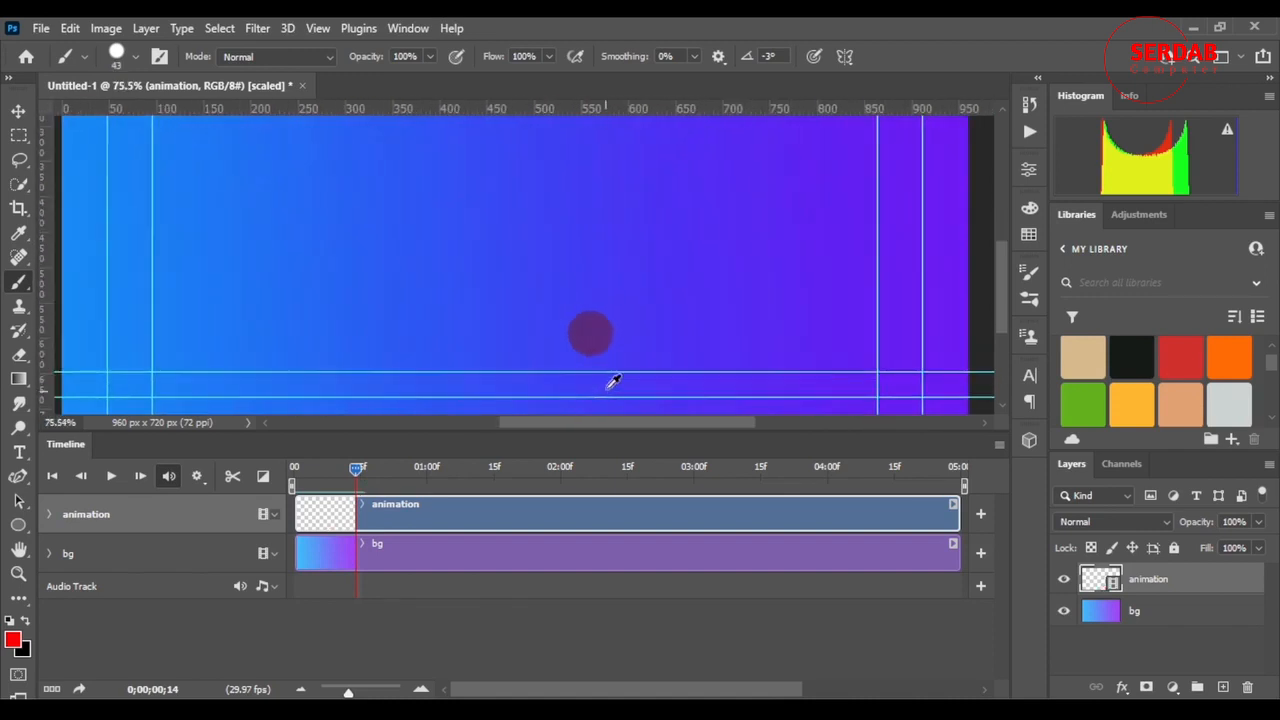
scroll(603, 391, "down", 2)
left_click_drag(549, 345, 514, 347)
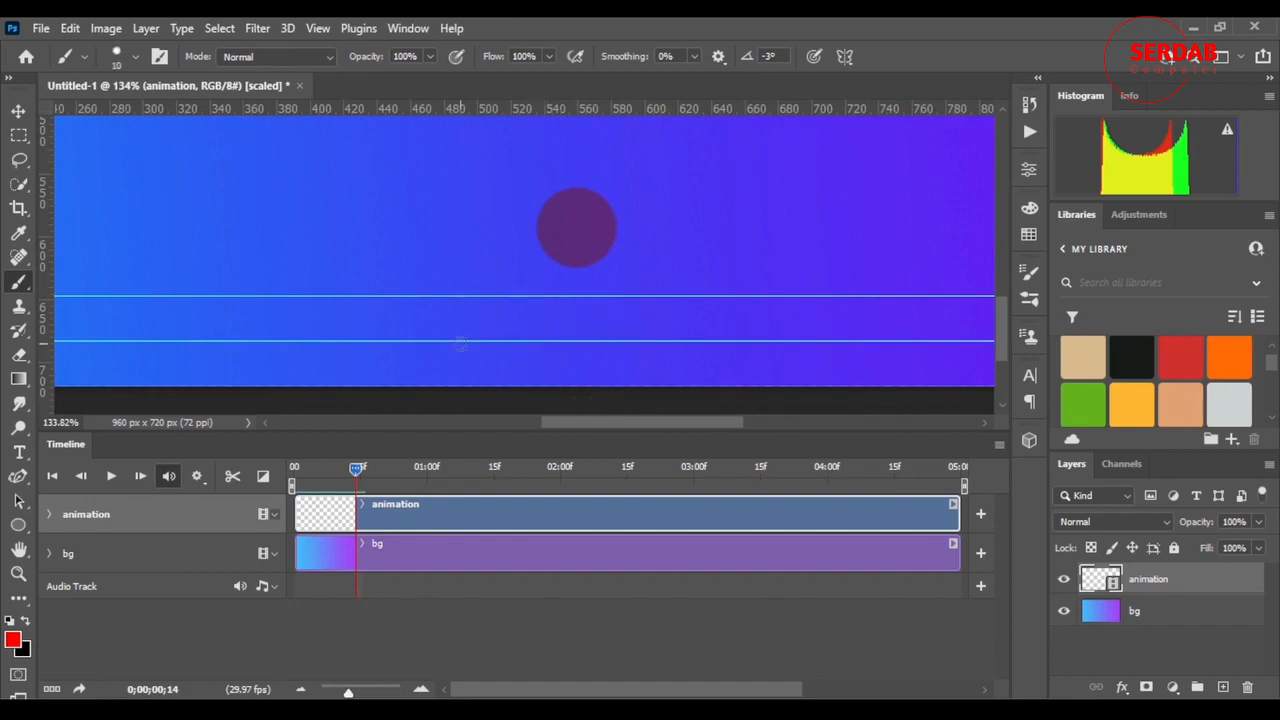
mouse_move(430, 349)
left_mouse_down()
mouse_move(531, 314)
mouse_move(735, 292)
mouse_move(820, 318)
mouse_move(748, 374)
mouse_move(665, 362)
mouse_move(492, 375)
mouse_move(432, 336)
mouse_move(520, 292)
mouse_move(757, 281)
mouse_move(771, 294)
left_mouse_up()
mouse_move(680, 342)
left_mouse_down()
mouse_move(722, 341)
mouse_move(689, 358)
mouse_move(744, 335)
mouse_move(741, 353)
mouse_move(744, 327)
mouse_move(784, 317)
mouse_move(756, 331)
mouse_move(723, 315)
mouse_move(684, 333)
mouse_move(632, 323)
mouse_move(661, 319)
mouse_move(544, 336)
mouse_move(474, 326)
mouse_move(509, 308)
mouse_move(616, 335)
mouse_move(508, 357)
mouse_move(455, 350)
mouse_move(793, 314)
left_mouse_up()
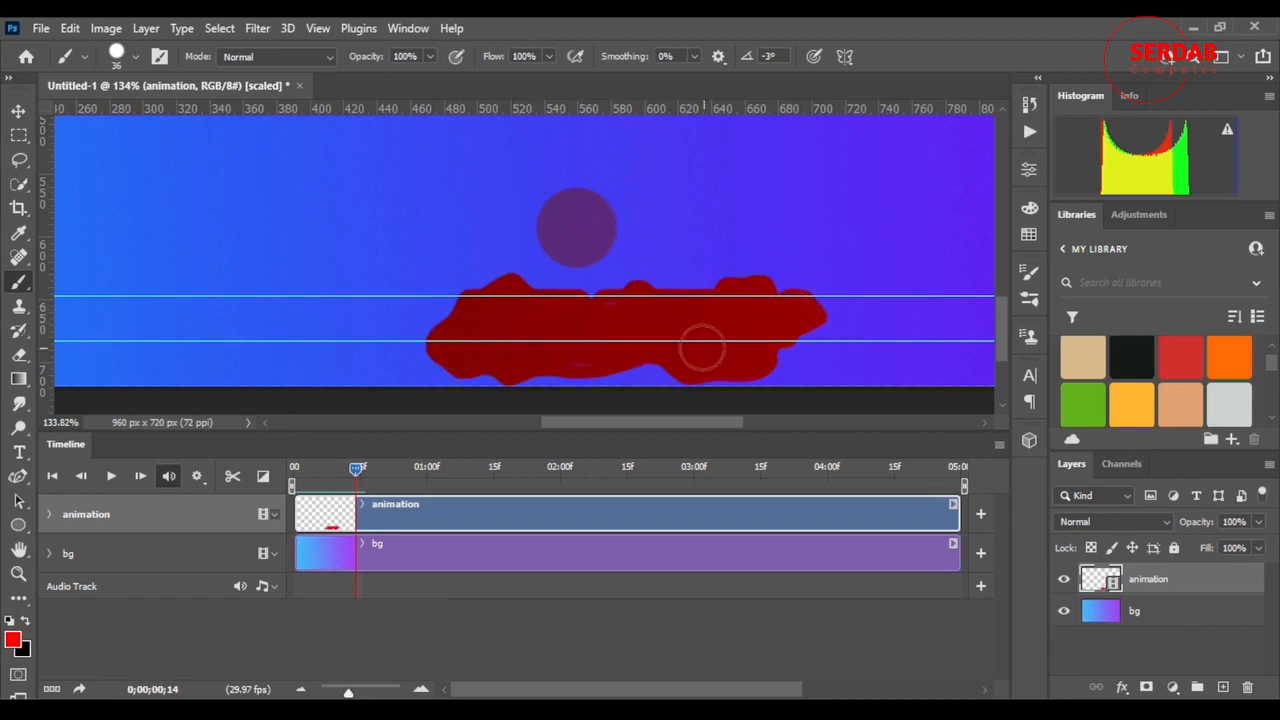
- Return the playhead to the first frame and turn off onion skins for the timeline
scroll(700, 346, "down", 4)
scroll(566, 353, "up", 1)
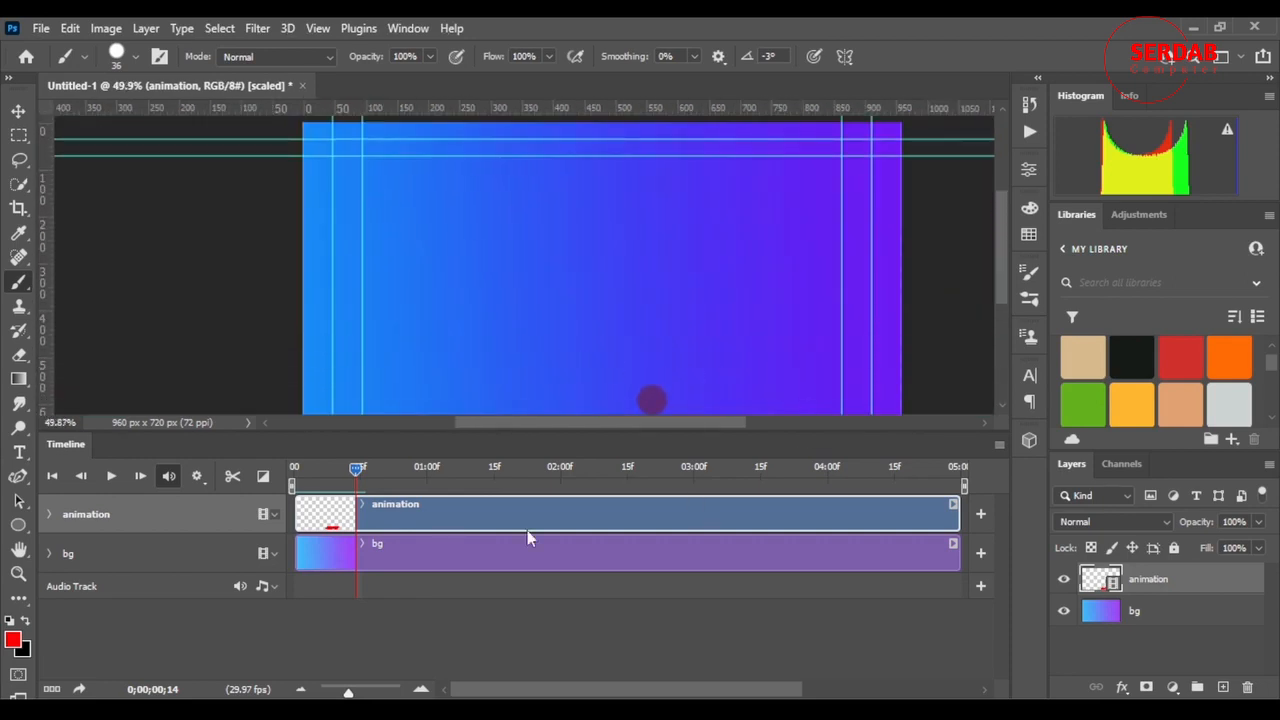
left_click_drag(358, 477, 294, 476)
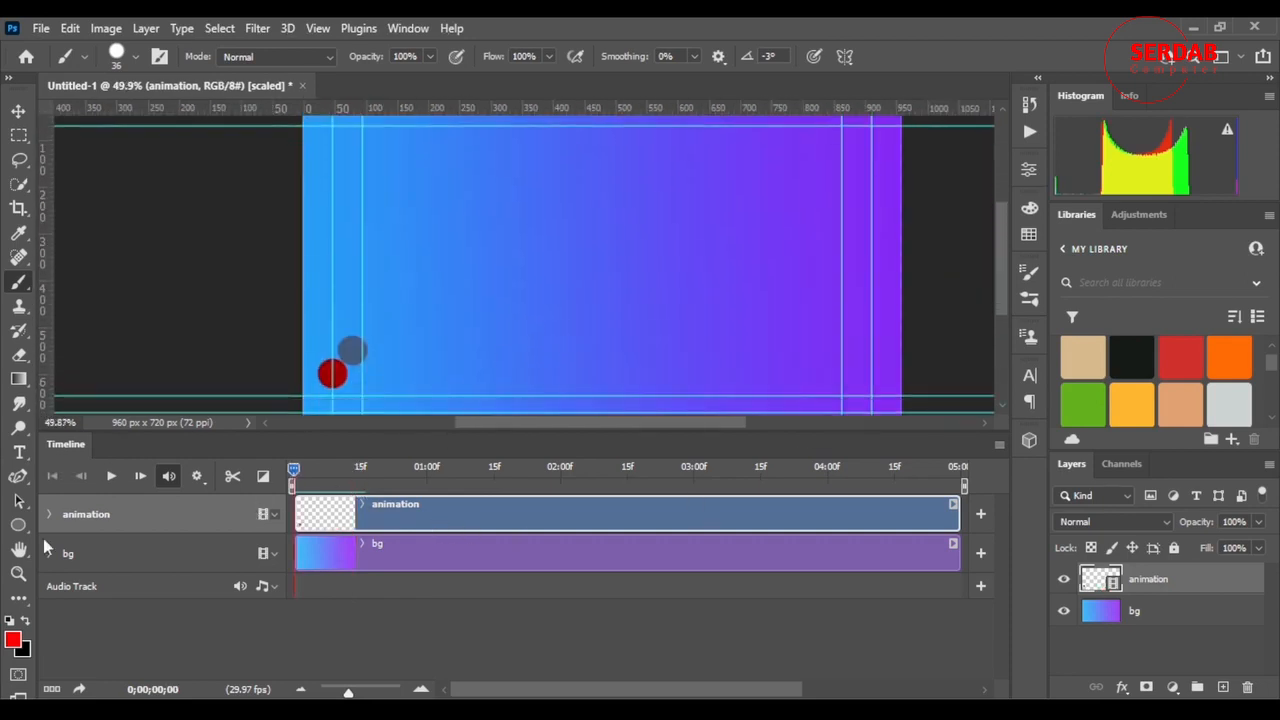
scroll(630, 180, "down", 2)
scroll(634, 177, "up", 1)
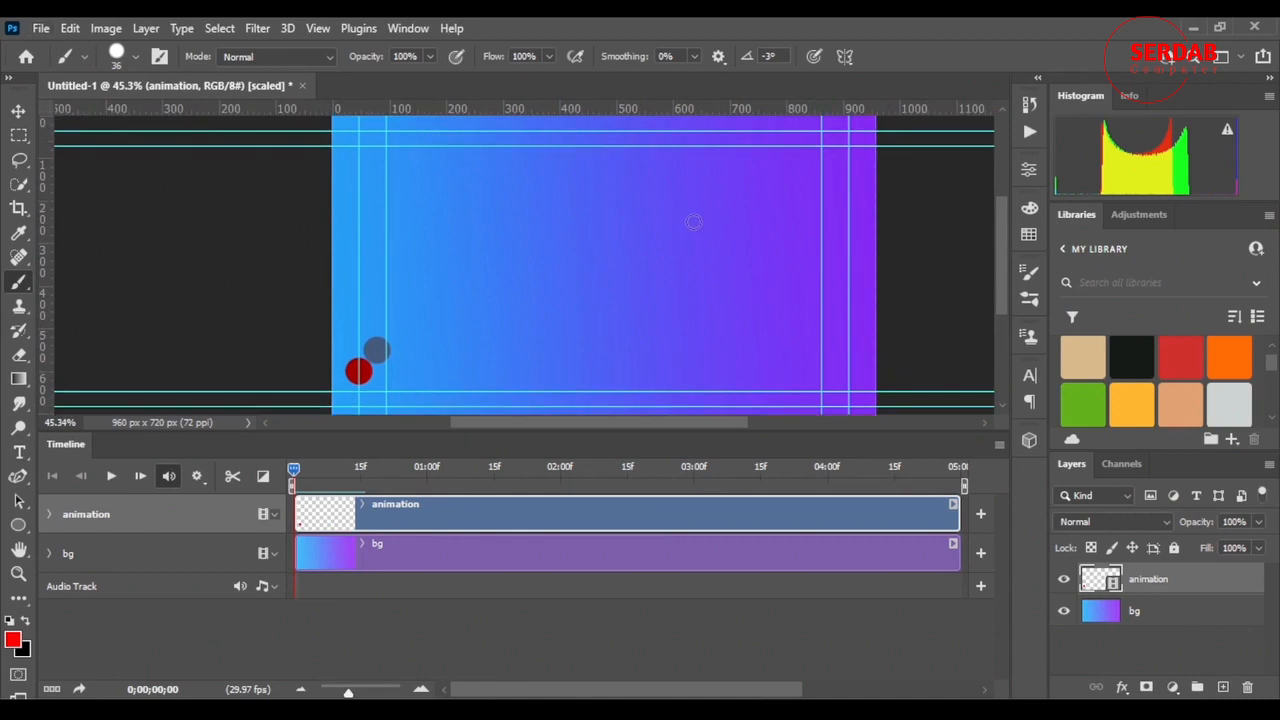
left_click(999, 445)
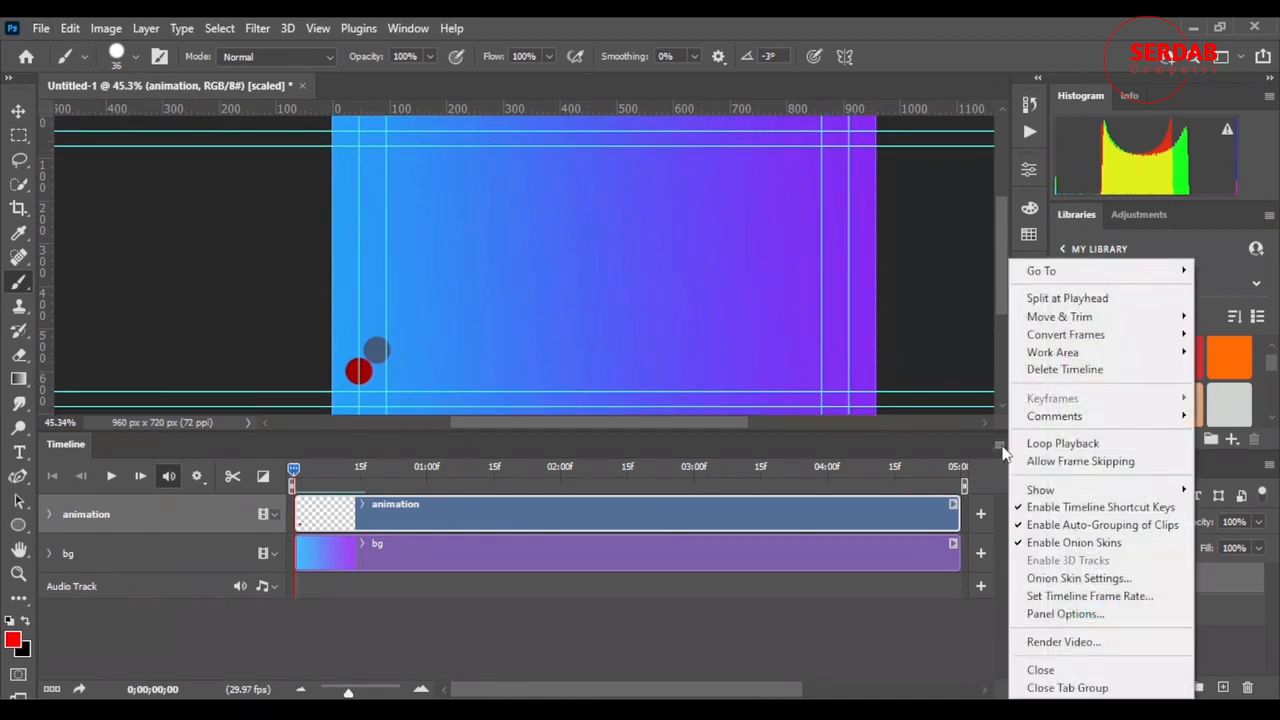
left_click(1125, 537)
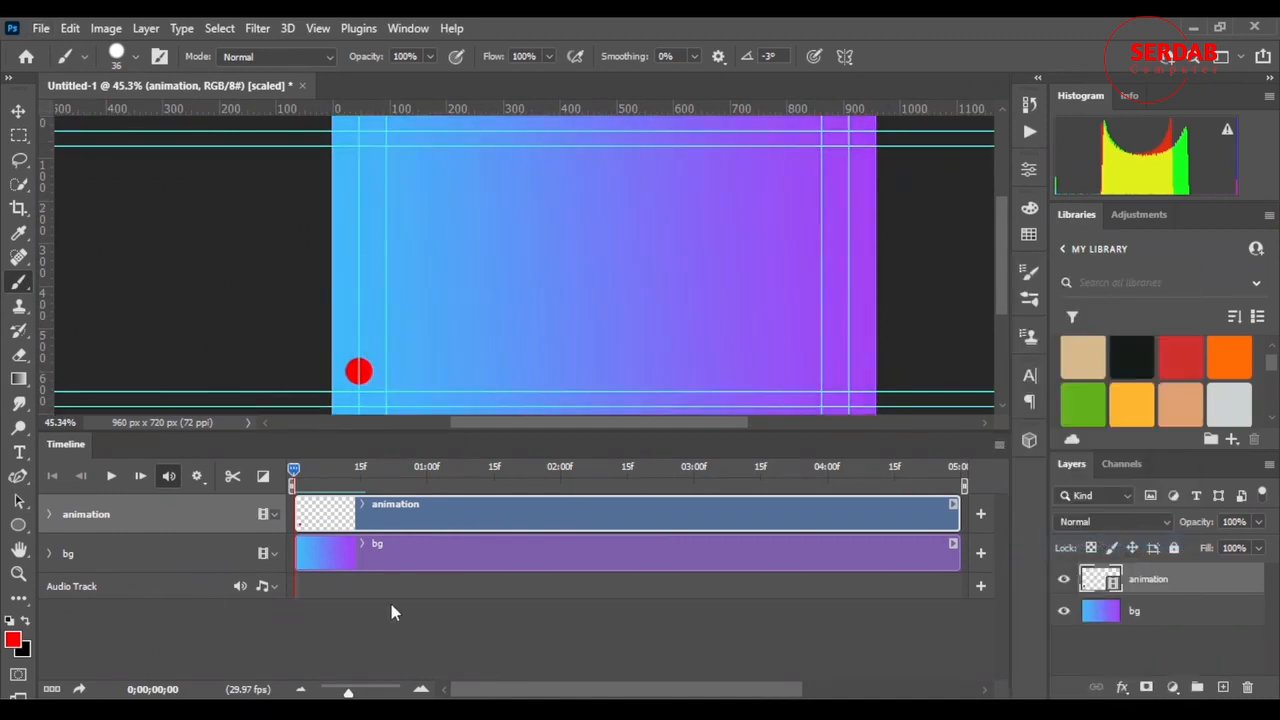
- Play the ball animation, stop it after the splat, and return the playhead to the first frame
key("space")
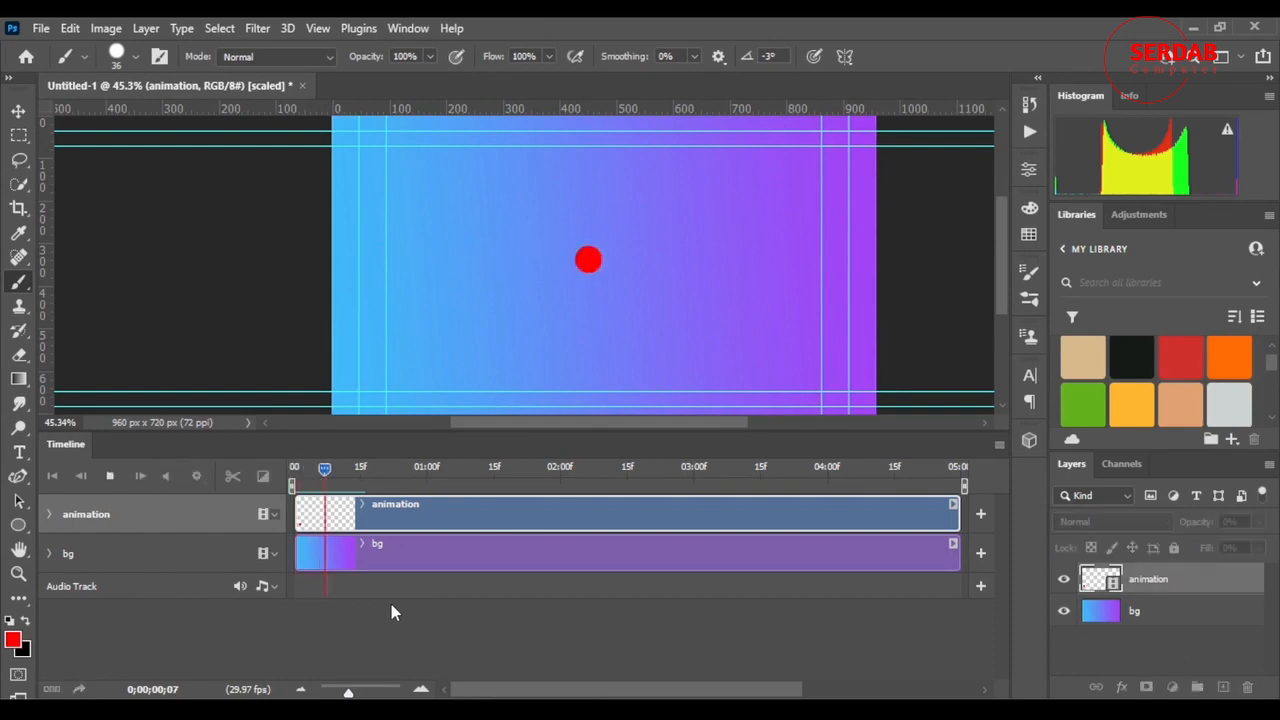
key("space")
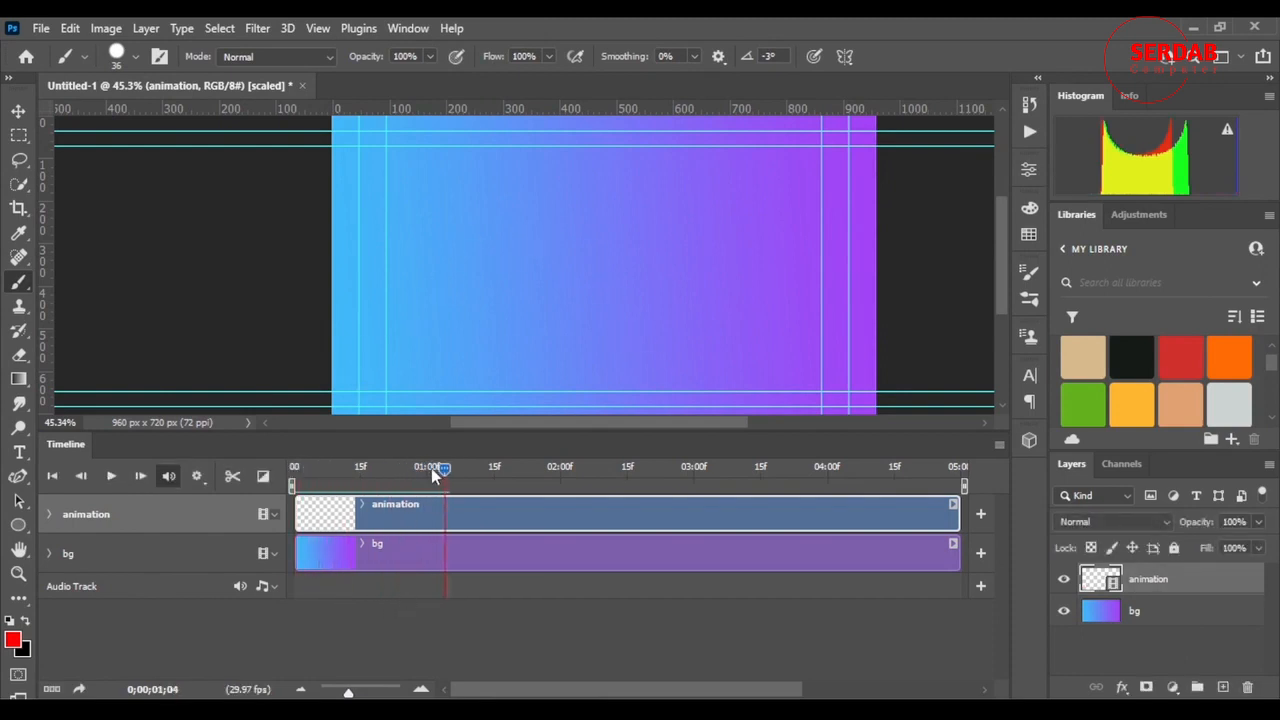
left_click_drag(445, 475, 166, 545)
mouse_move(997, 260)
left_mouse_down()
mouse_move(997, 244)
mouse_move(1006, 275)
left_mouse_up()
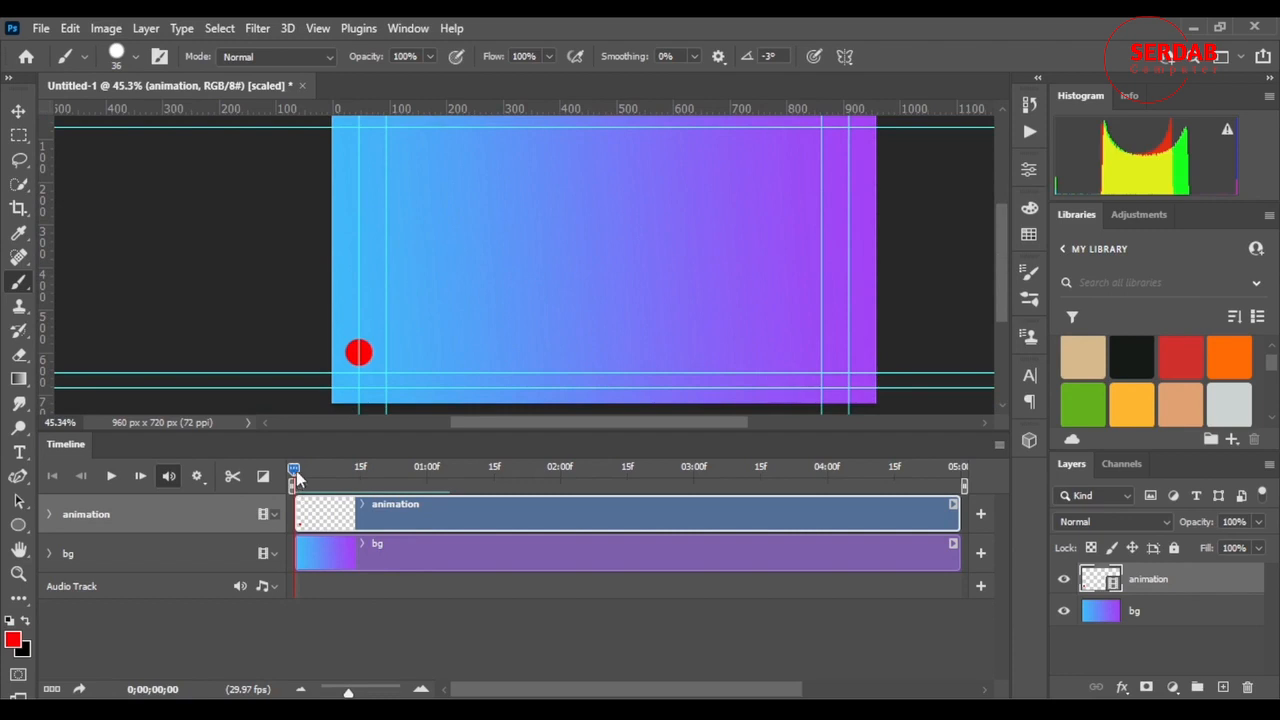
- Scrub through the ball's frames and back, then replay the animation from the first frame and stop it
left_click_drag(296, 478, 338, 485)
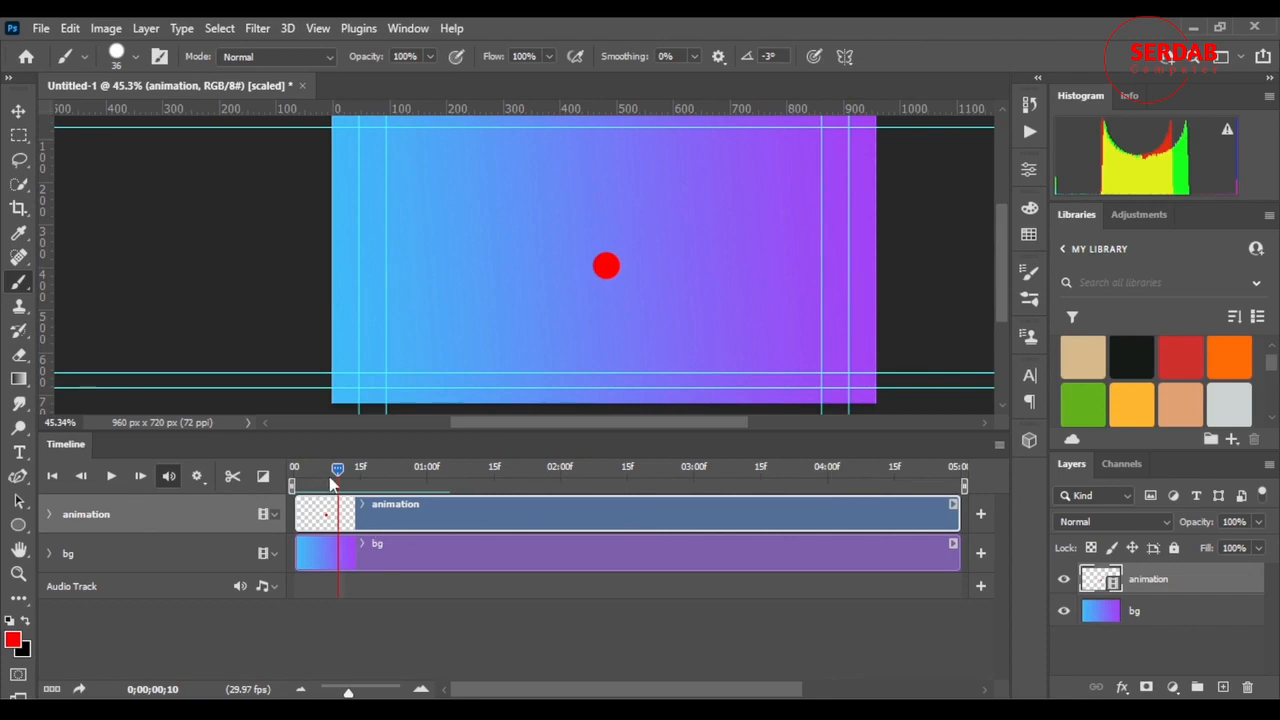
left_click_drag(339, 470, 293, 475)
key("space")
key("space")
key("space")
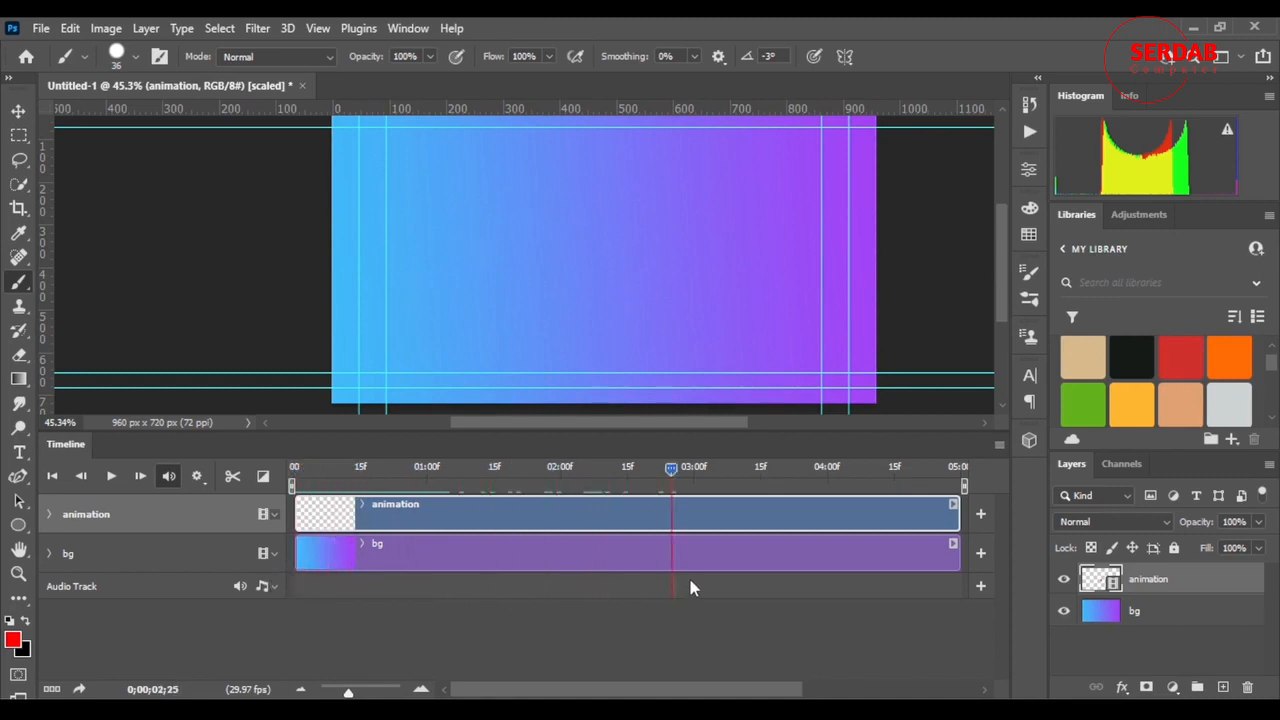
- Move the playhead to the first frame, replay the ball animation, stop it shortly after the splat, and rewind to the first frame
left_click_drag(909, 588, 312, 616)
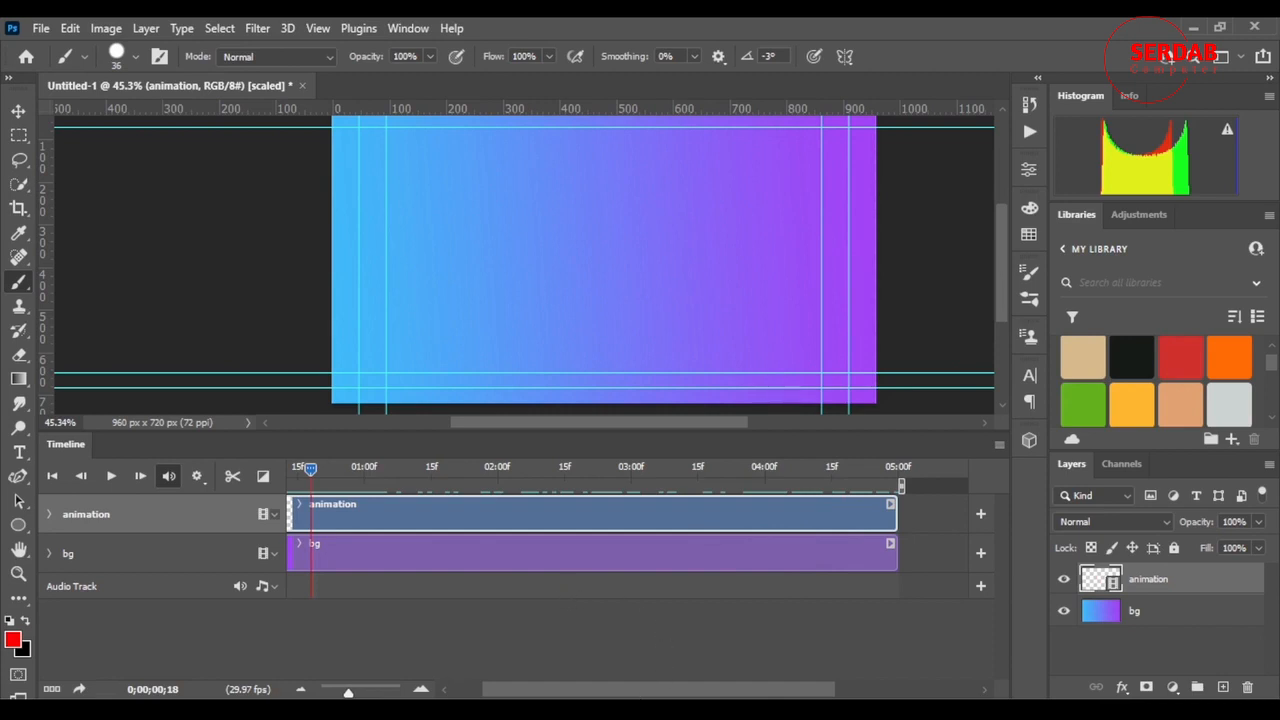
left_click_drag(646, 686, 593, 676)
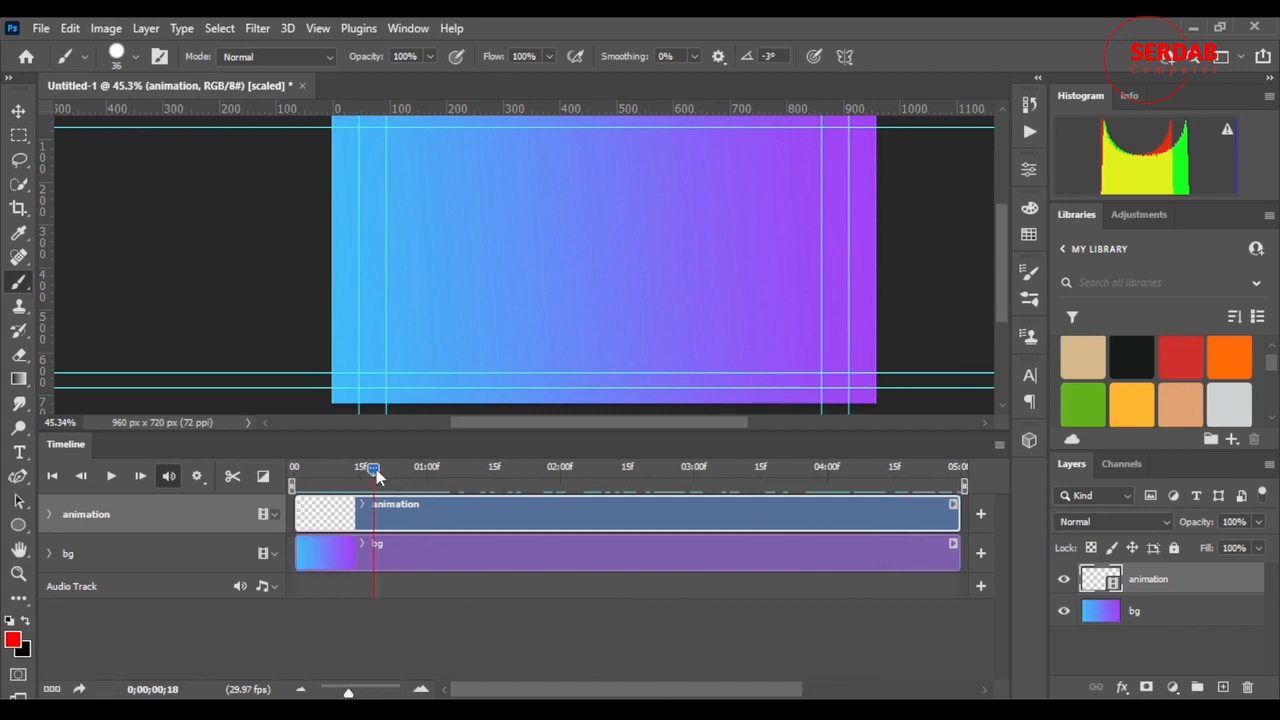
left_click_drag(373, 472, 293, 470)
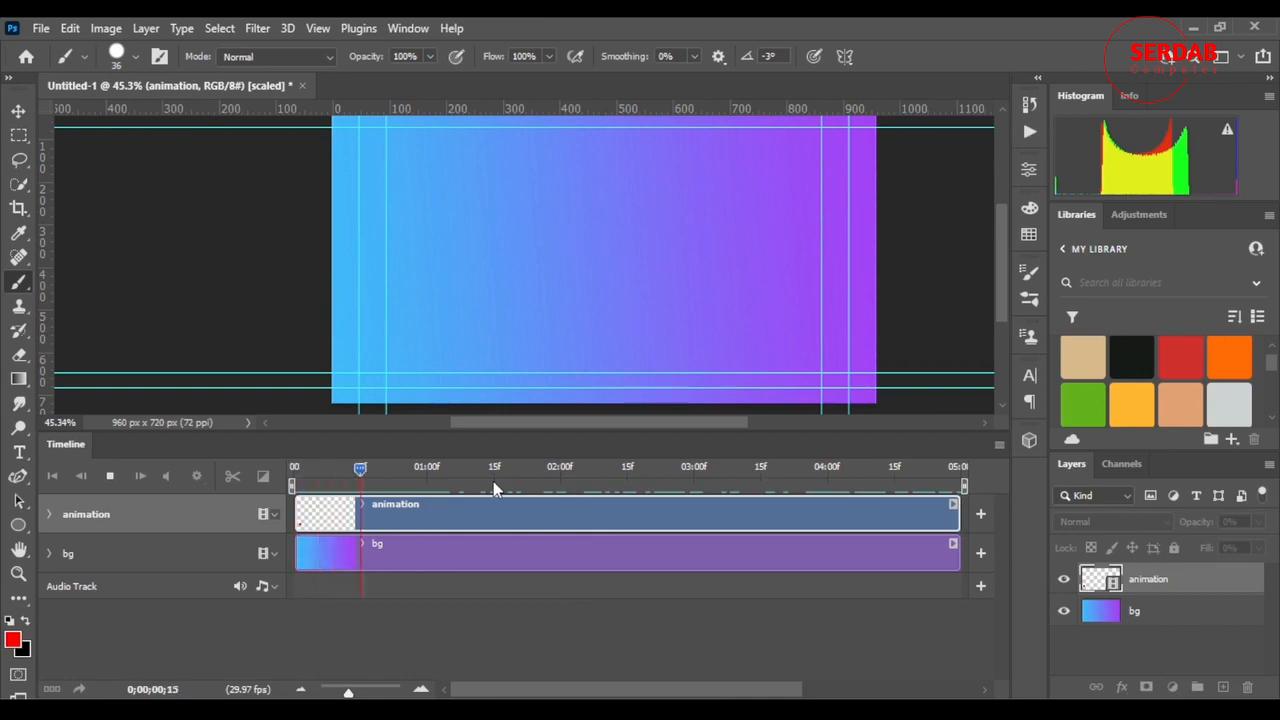
key("space")
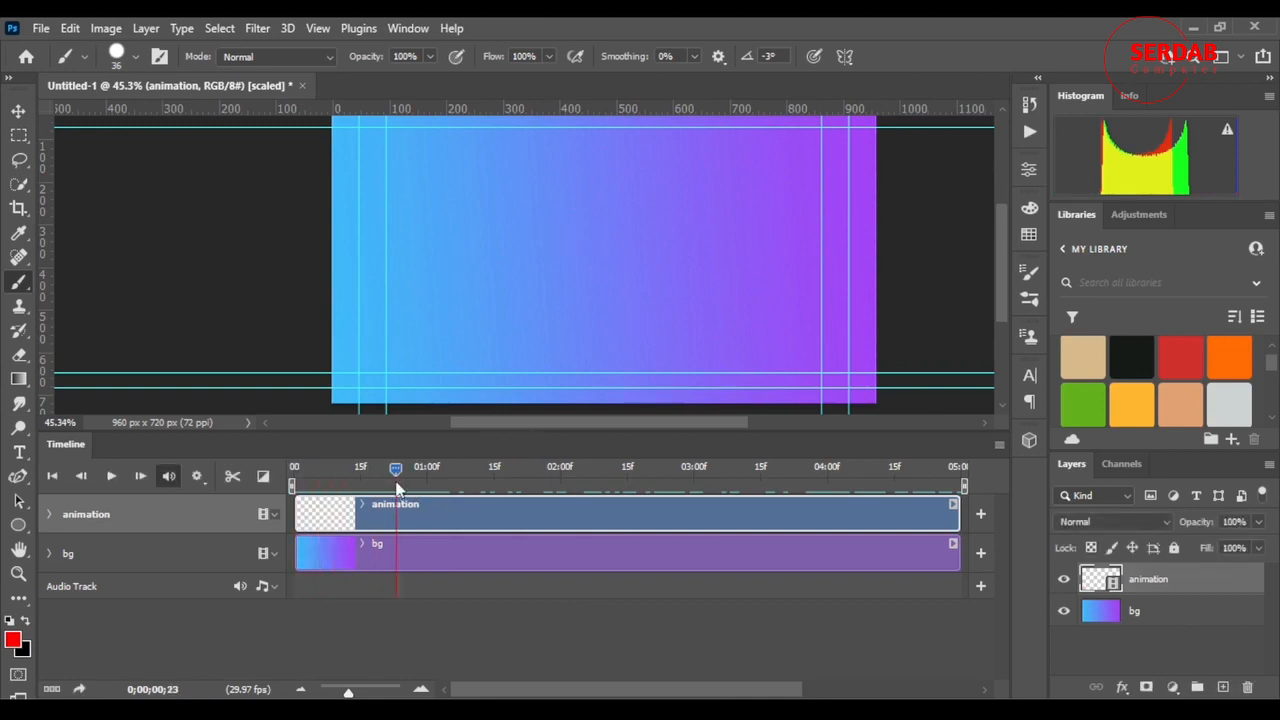
left_click_drag(396, 470, 293, 470)
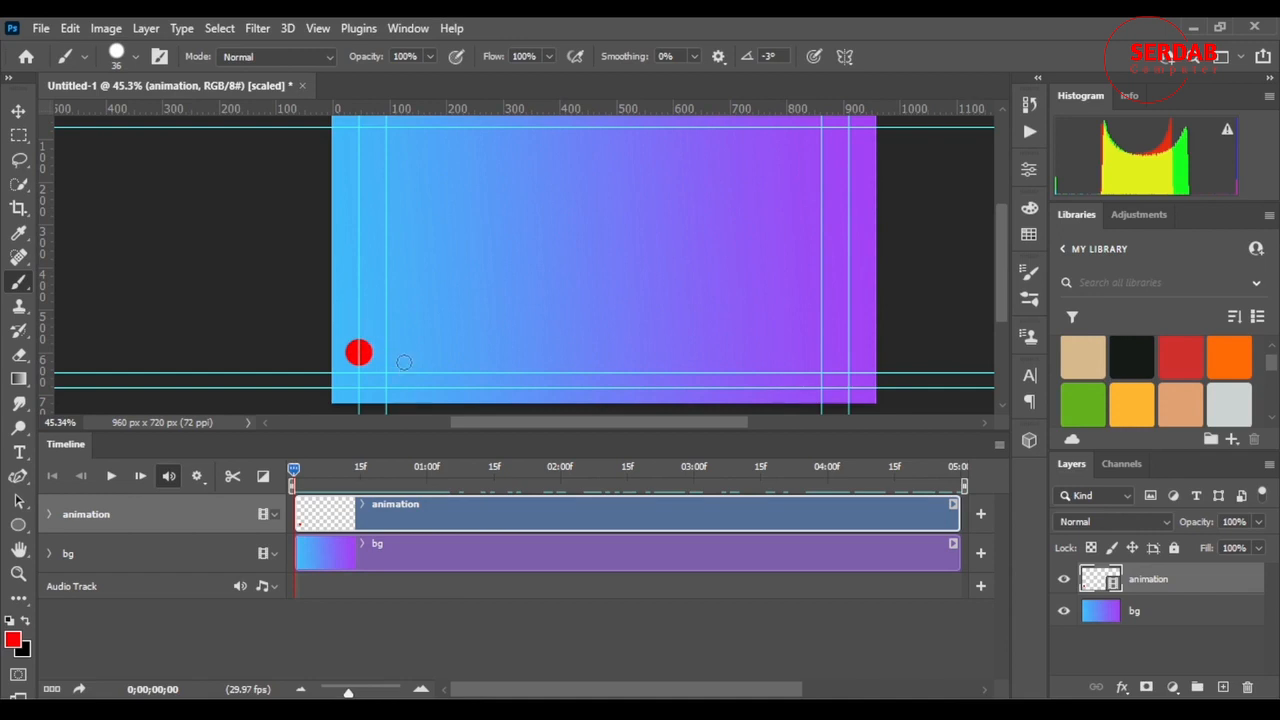
- Check the ball on the second frame, return to the first frame, and activate the Eraser tool on the animation layer
key("Right")
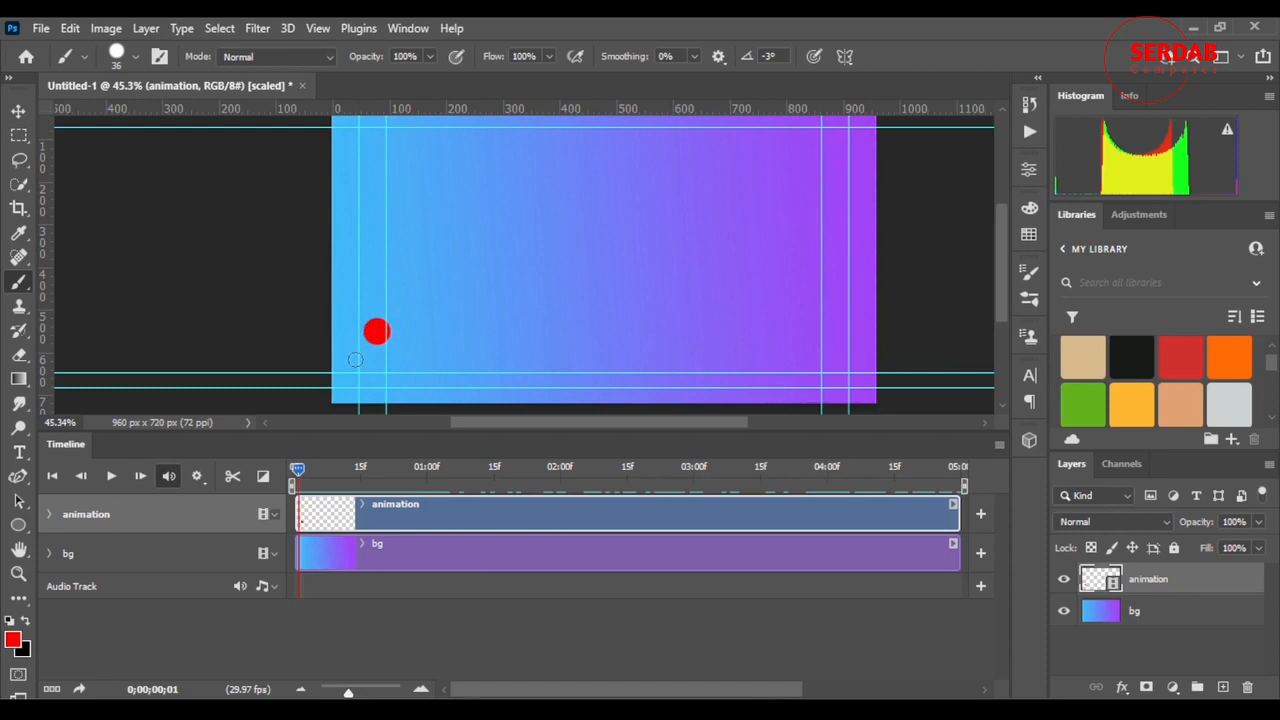
key("Left")
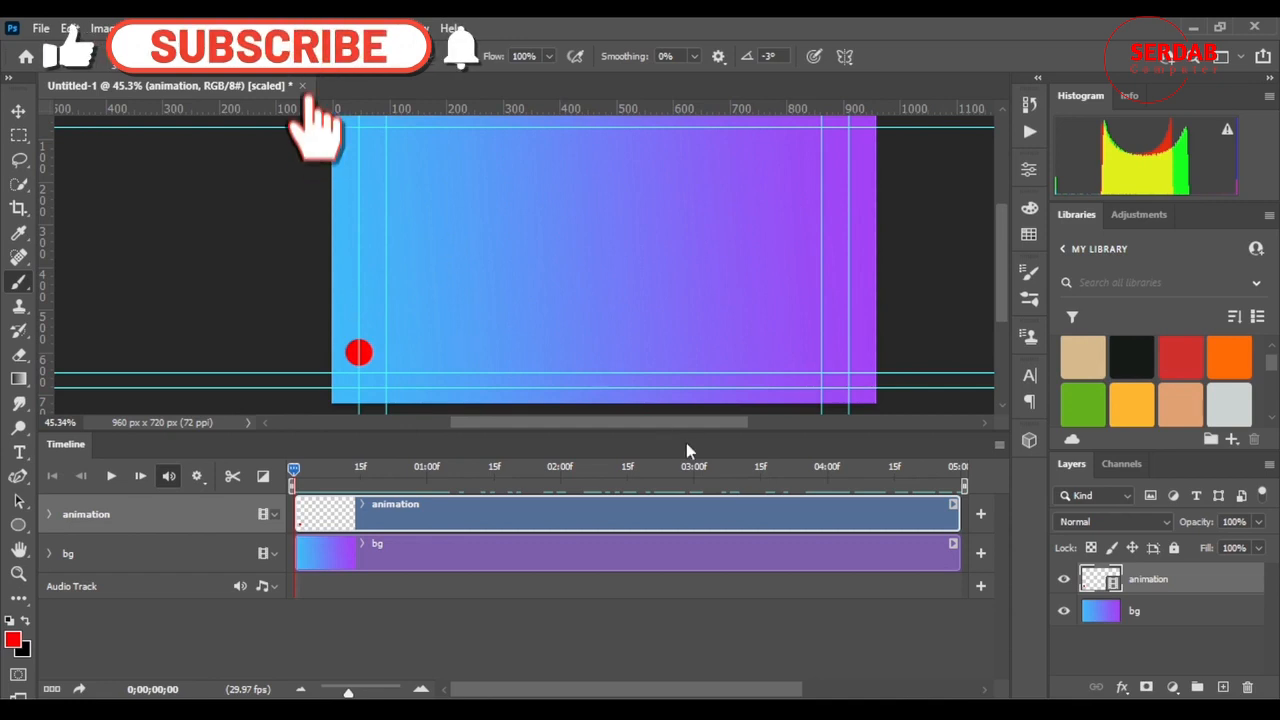
key("e")
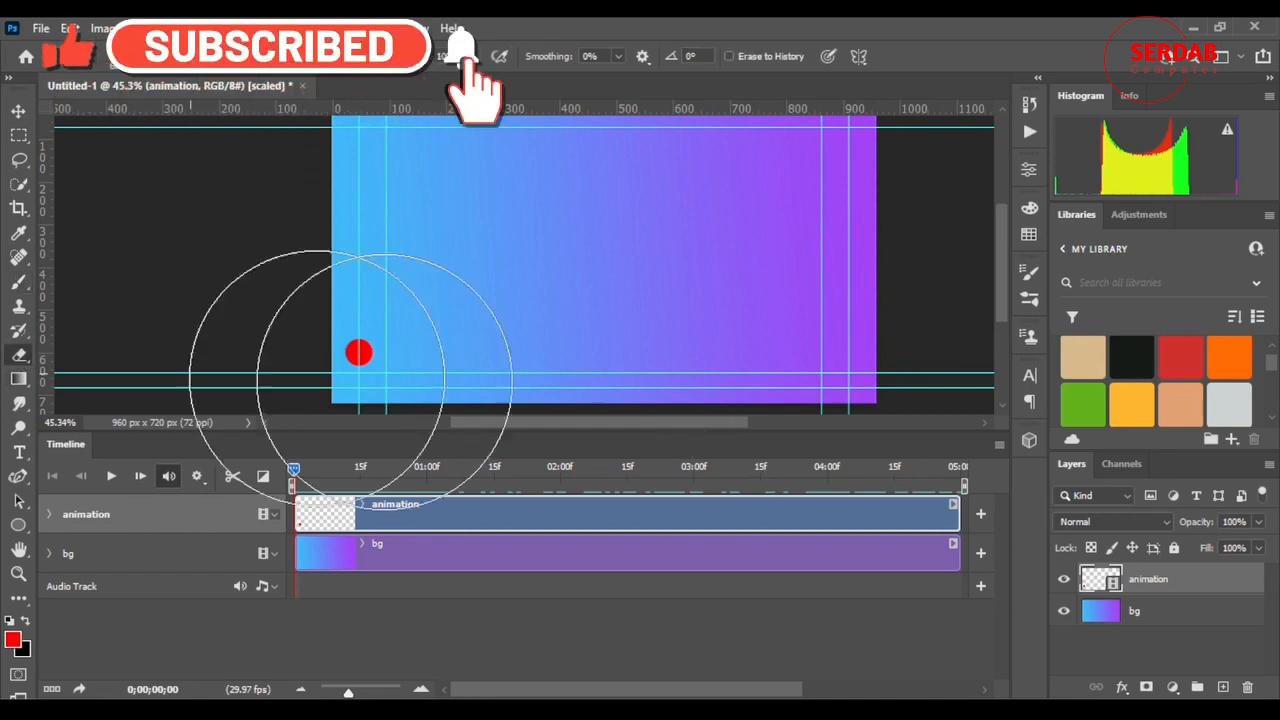